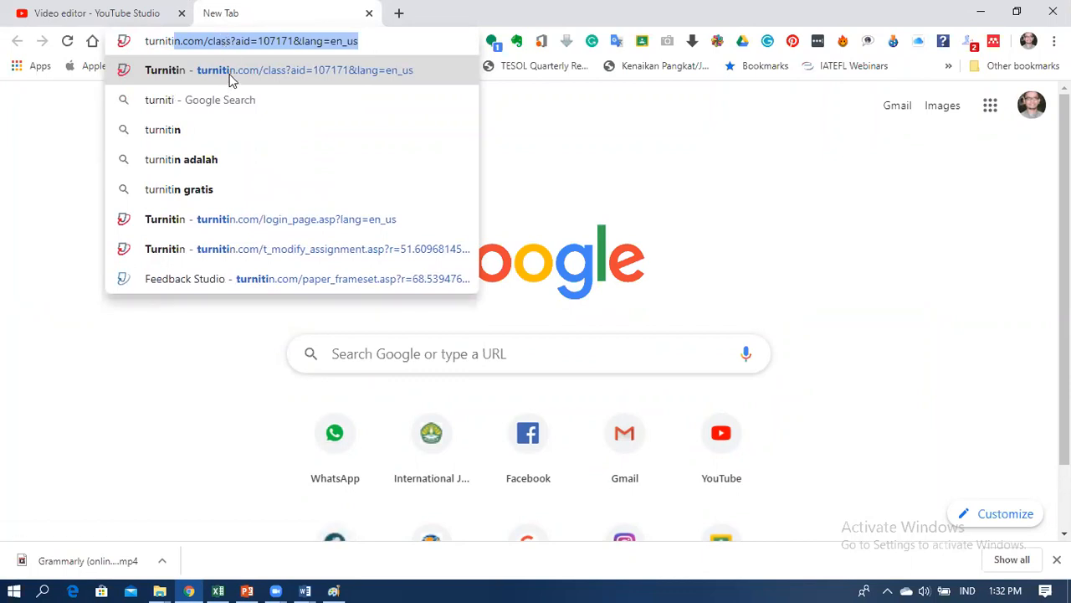
# Step: Sign in to the Turnitin instructor account to reach the Universitas Riau class list
pyautogui.click(228, 75)
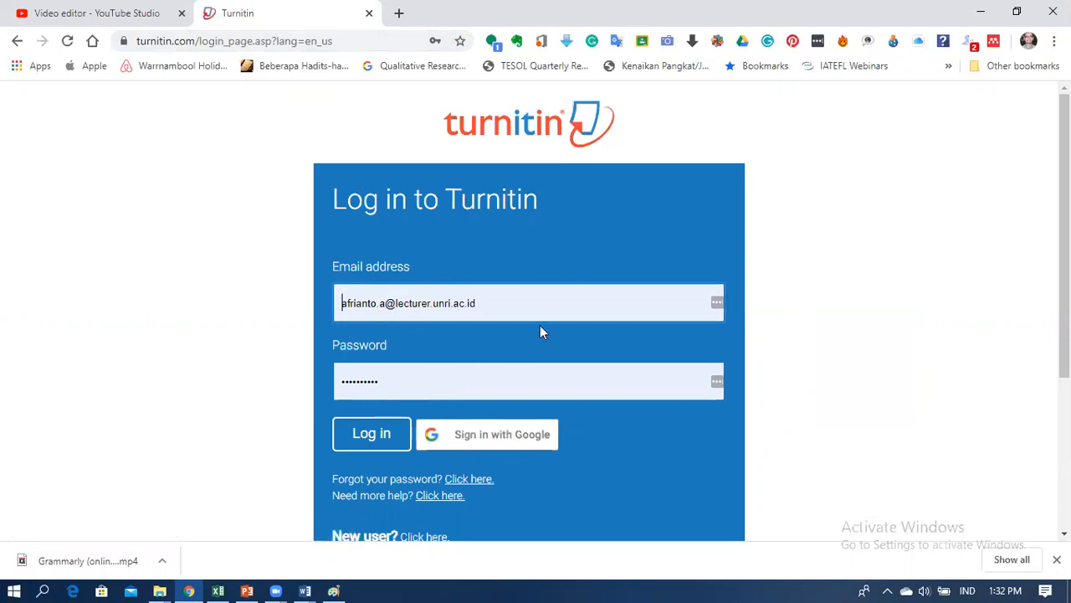
pyautogui.scroll(-1, 548, 324)
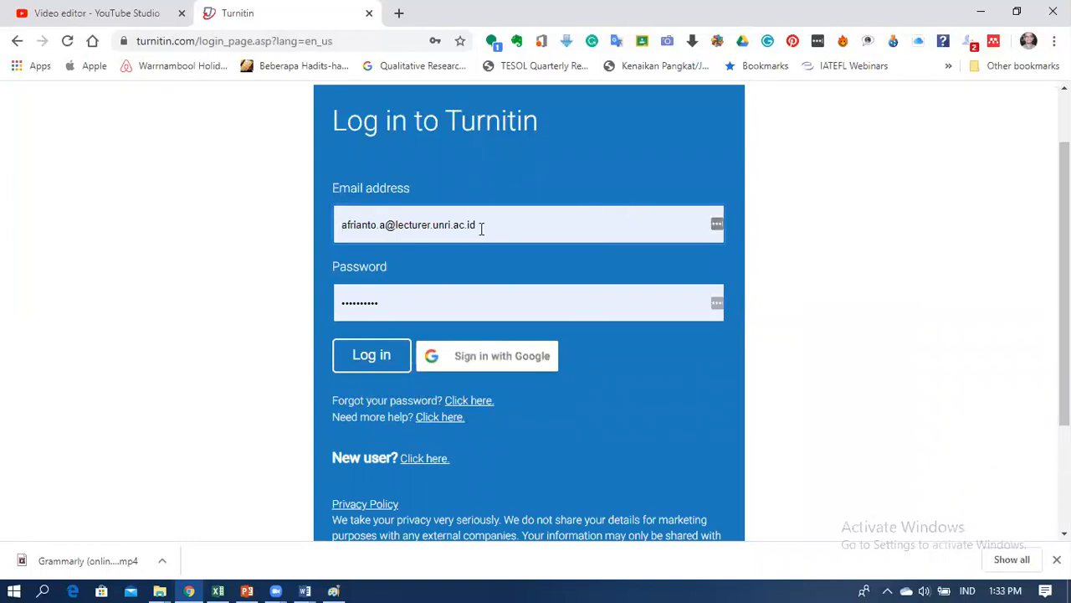
pyautogui.click(371, 356)
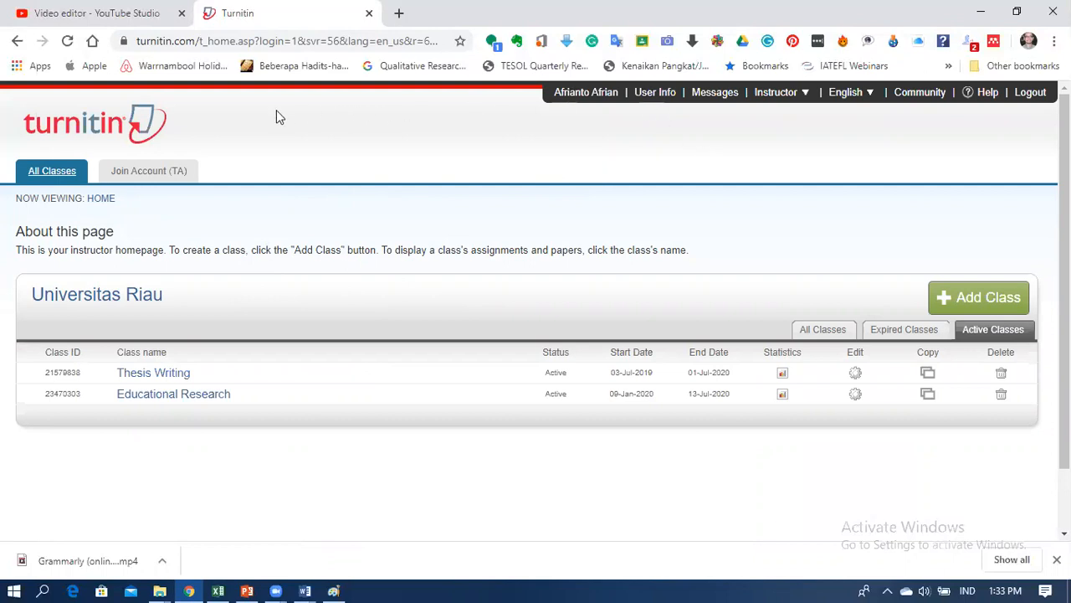
# Step: Start a new Standard class named Online Workshop and fill in its enrollment key
pyautogui.click(974, 303)
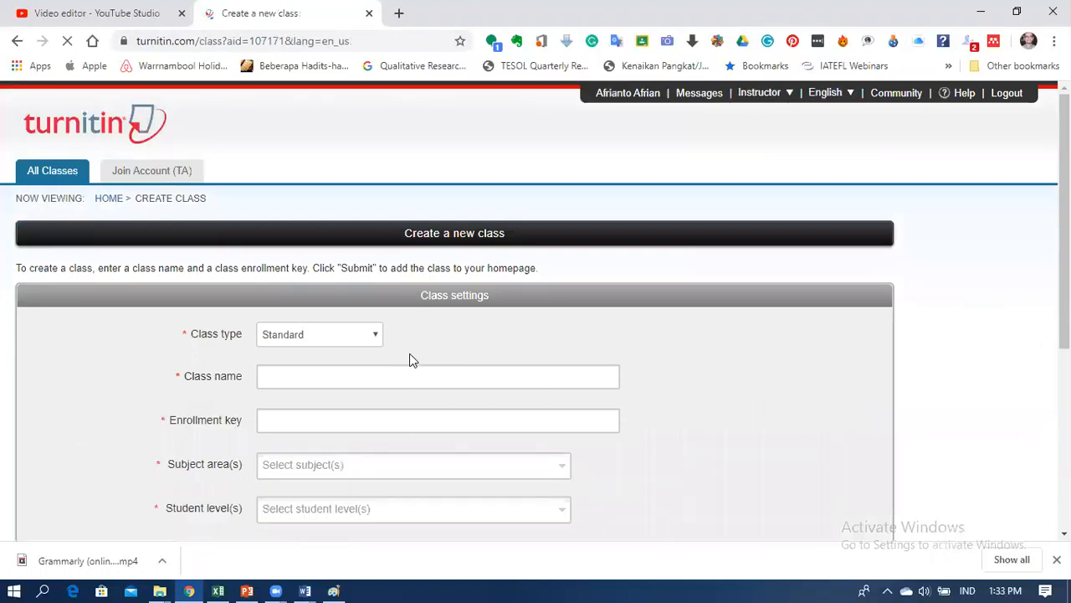
pyautogui.click(351, 376)
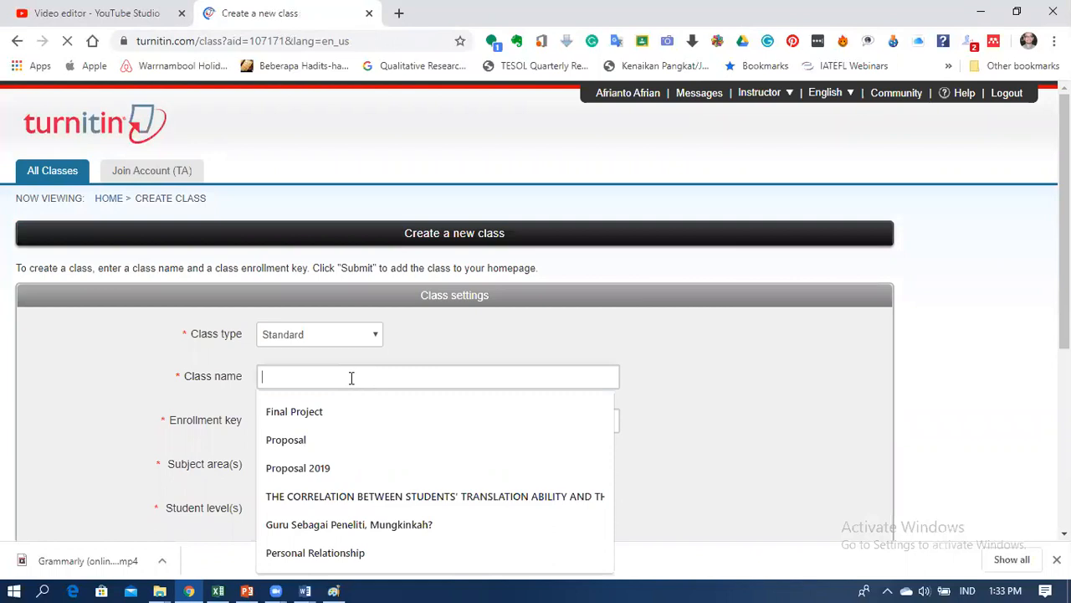
pyautogui.click(373, 339)
pyautogui.click(377, 343)
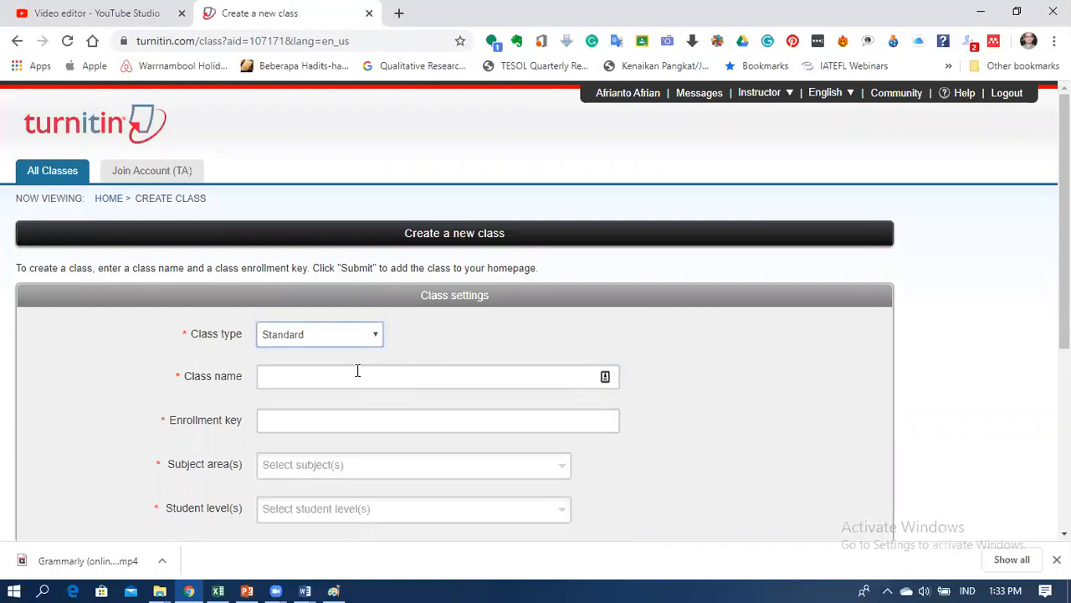
pyautogui.click(357, 375)
pyautogui.write('La')
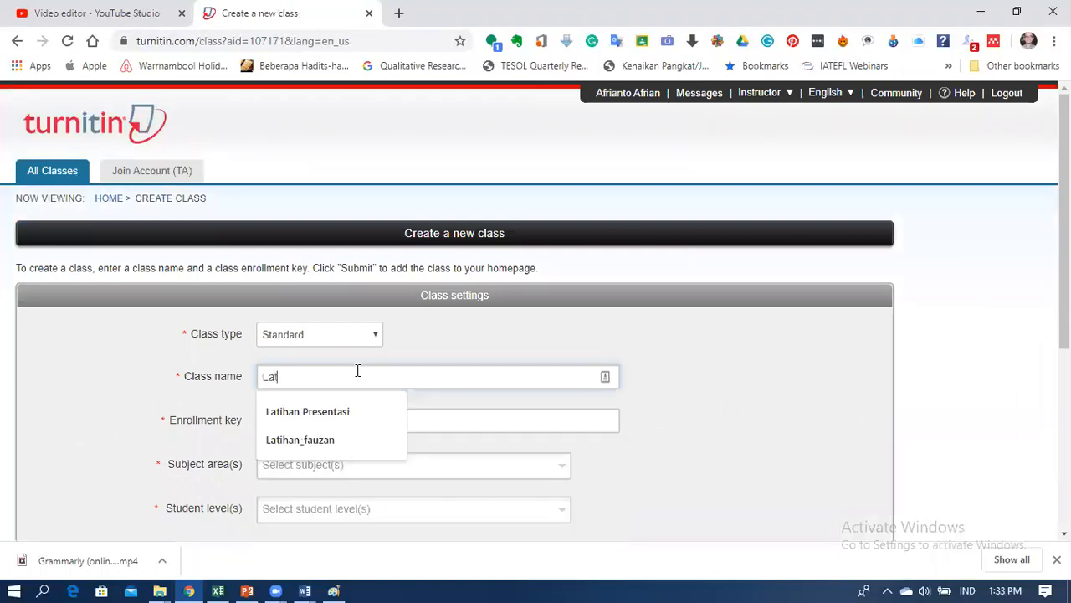
pyautogui.write('t')
pyautogui.press('BackSpace')
pyautogui.press('BackSpace')
pyautogui.press('BackSpace')
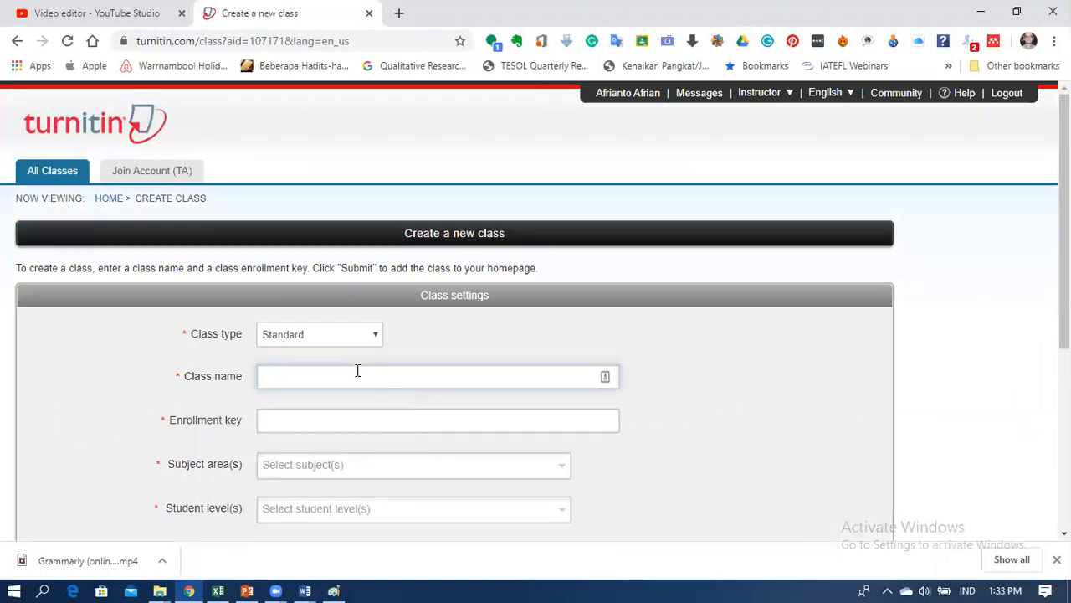
pyautogui.write('Online Workshop')
pyautogui.click(751, 407)
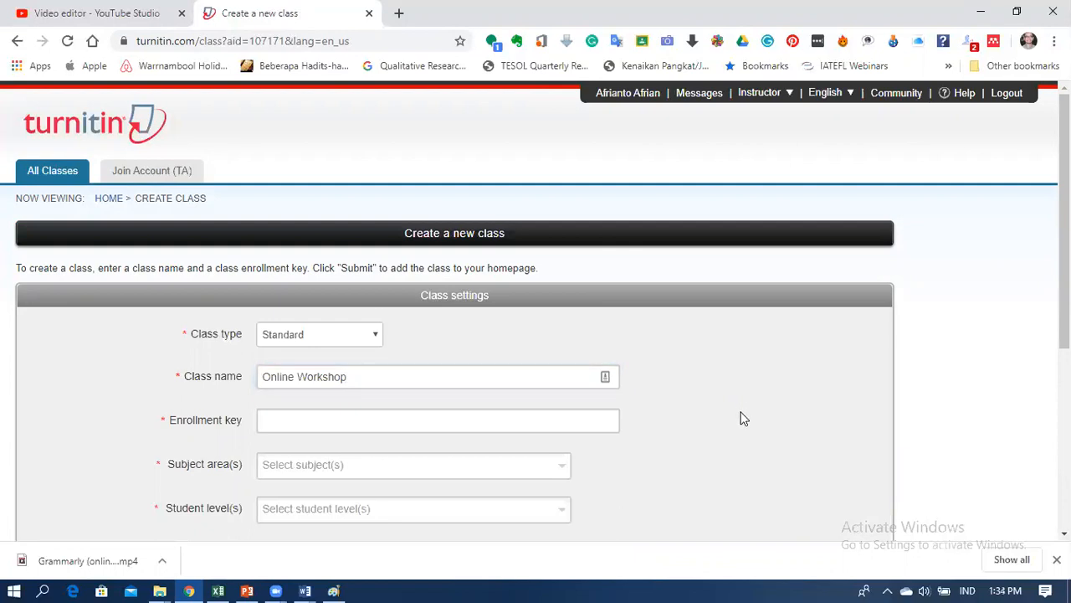
pyautogui.click(404, 420)
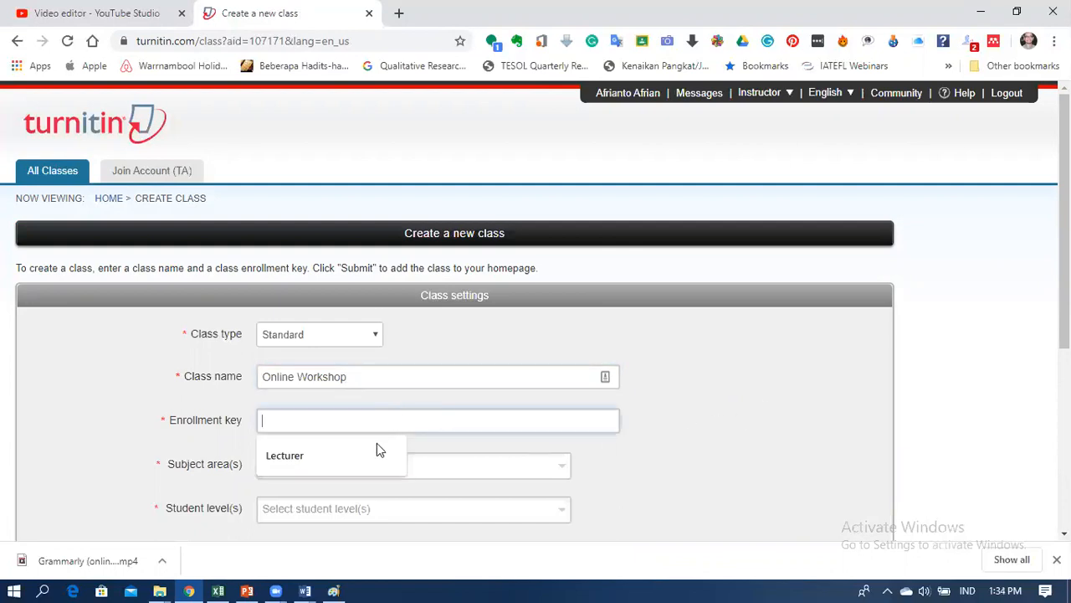
pyautogui.click(323, 456)
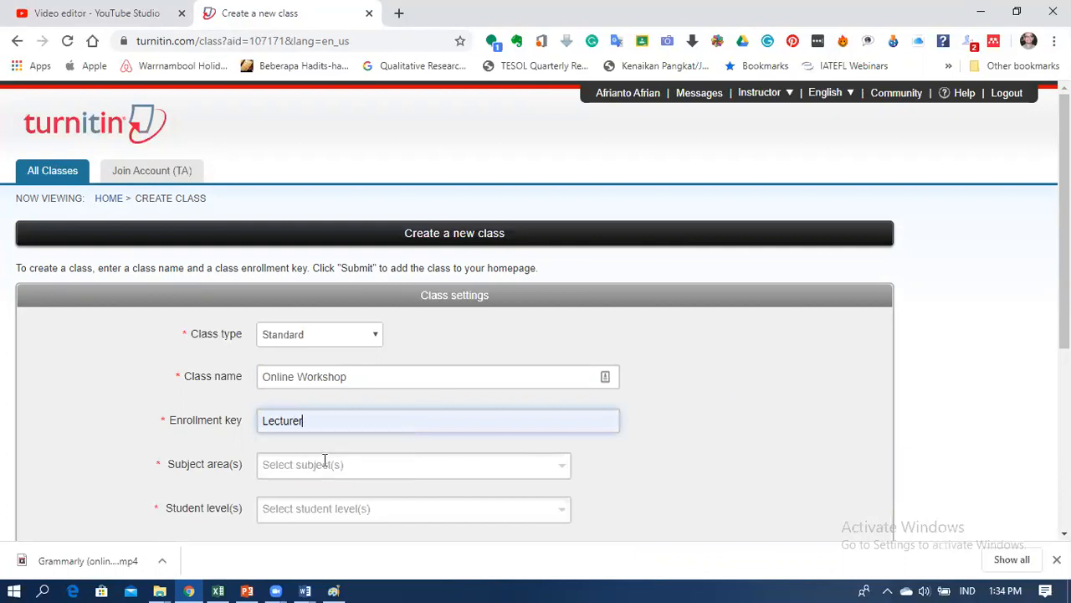
# Step: Set subject to Foreign Language and student level to Career and Technical, then submit the class
pyautogui.scroll(-1, 682, 465)
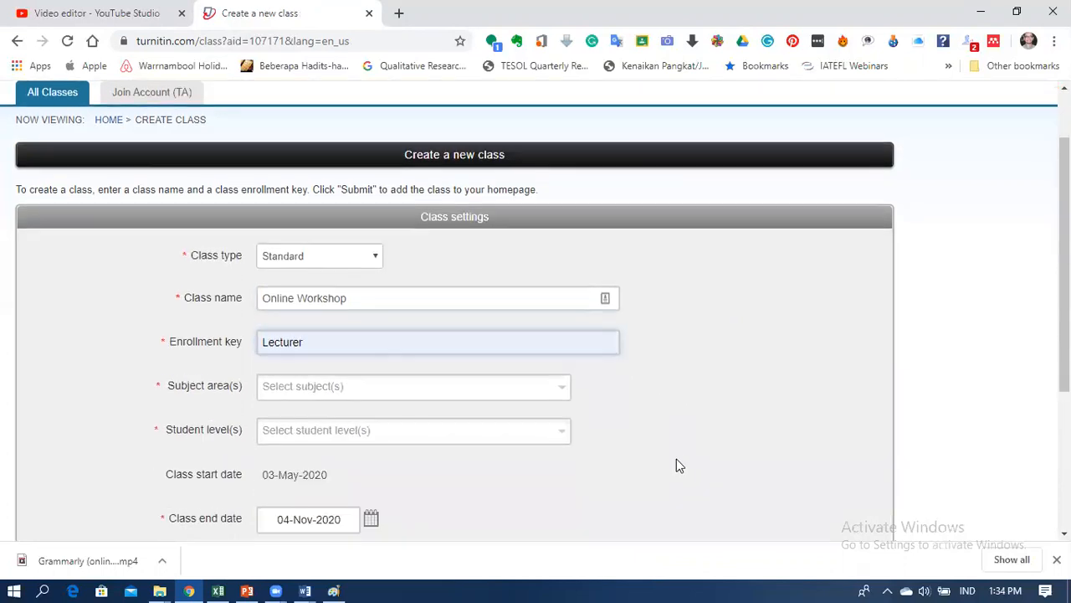
pyautogui.click(562, 392)
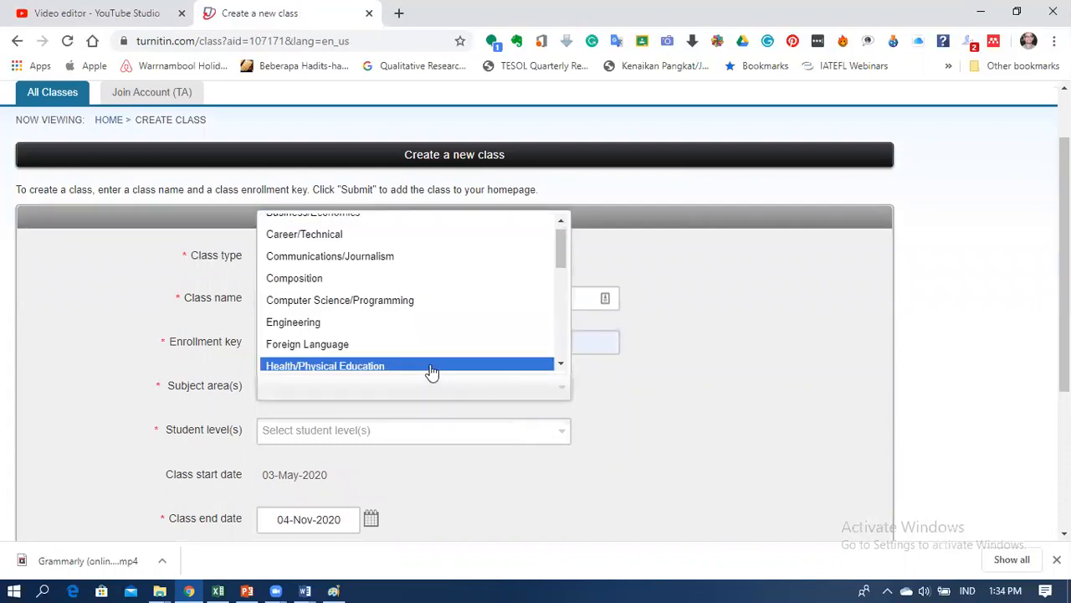
pyautogui.click(429, 344)
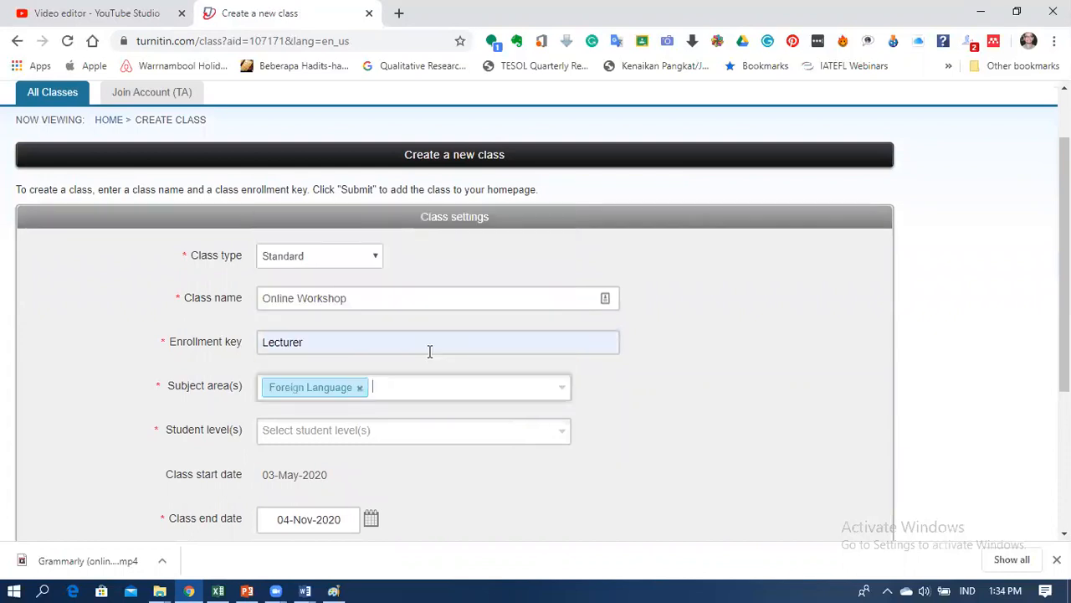
pyautogui.click(390, 429)
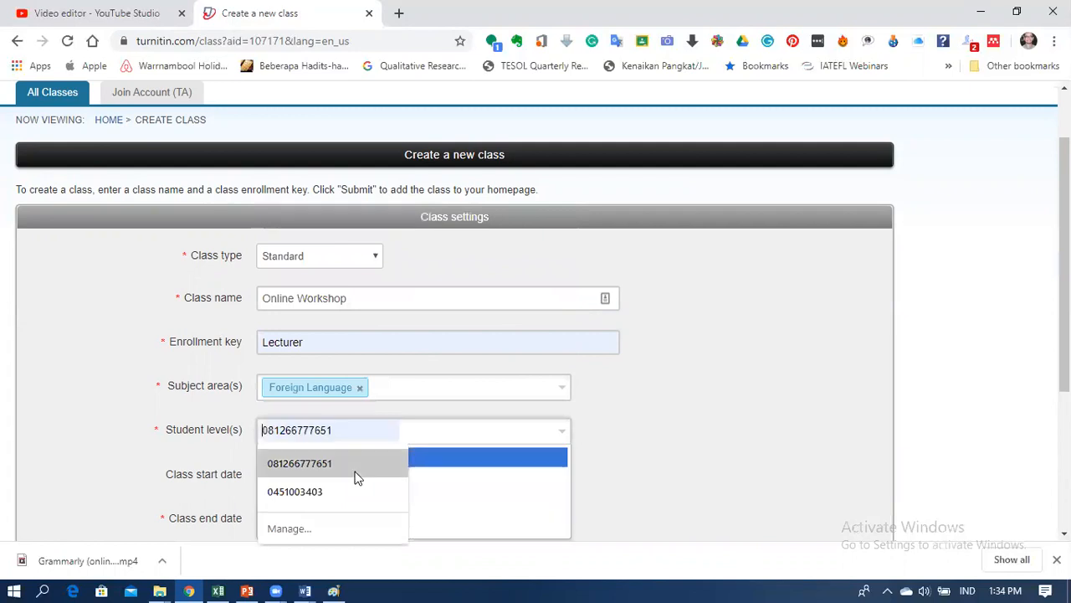
pyautogui.click(471, 436)
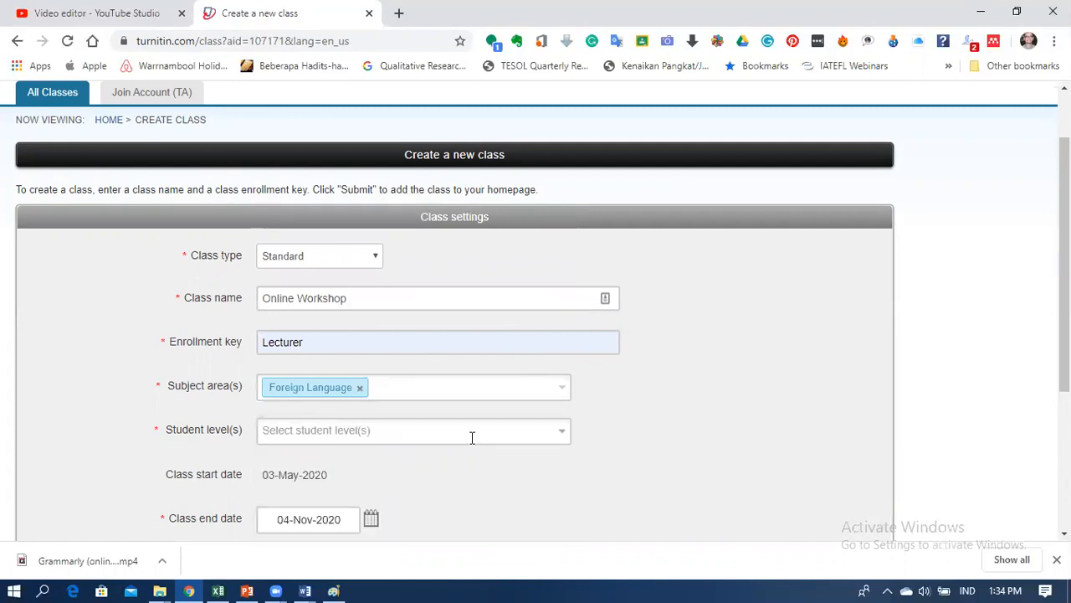
pyautogui.click(562, 432)
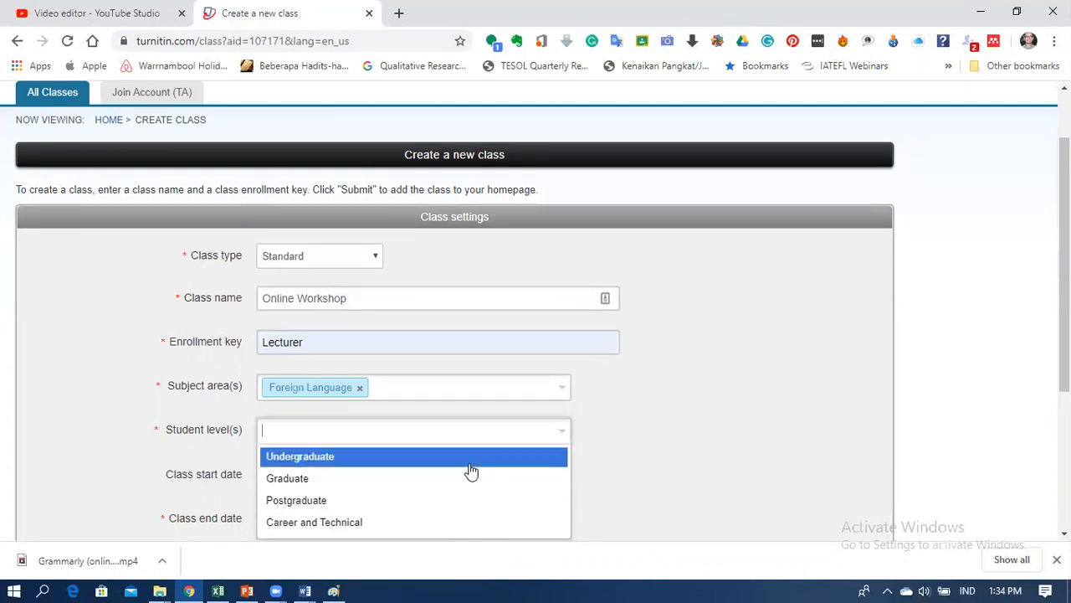
pyautogui.click(474, 522)
pyautogui.scroll(-2, 519, 484)
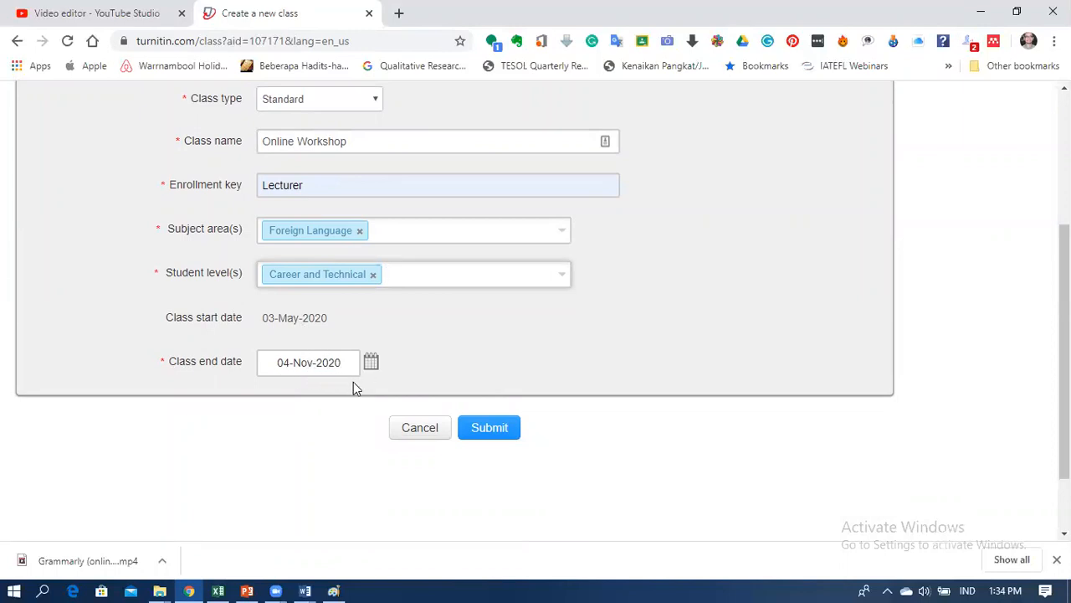
pyautogui.click(497, 428)
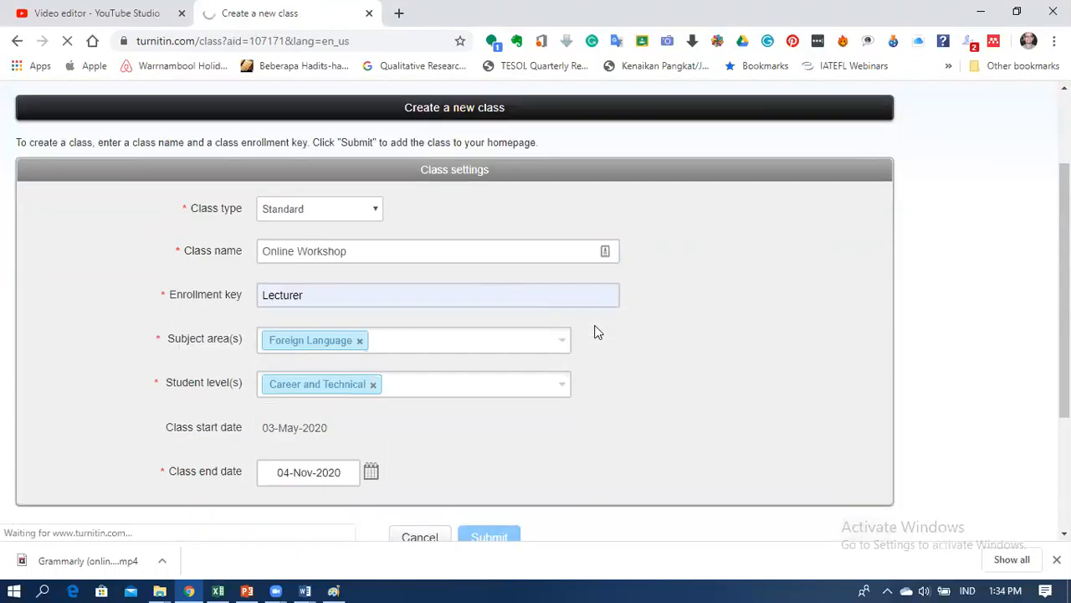
pyautogui.scroll(-3, 595, 332)
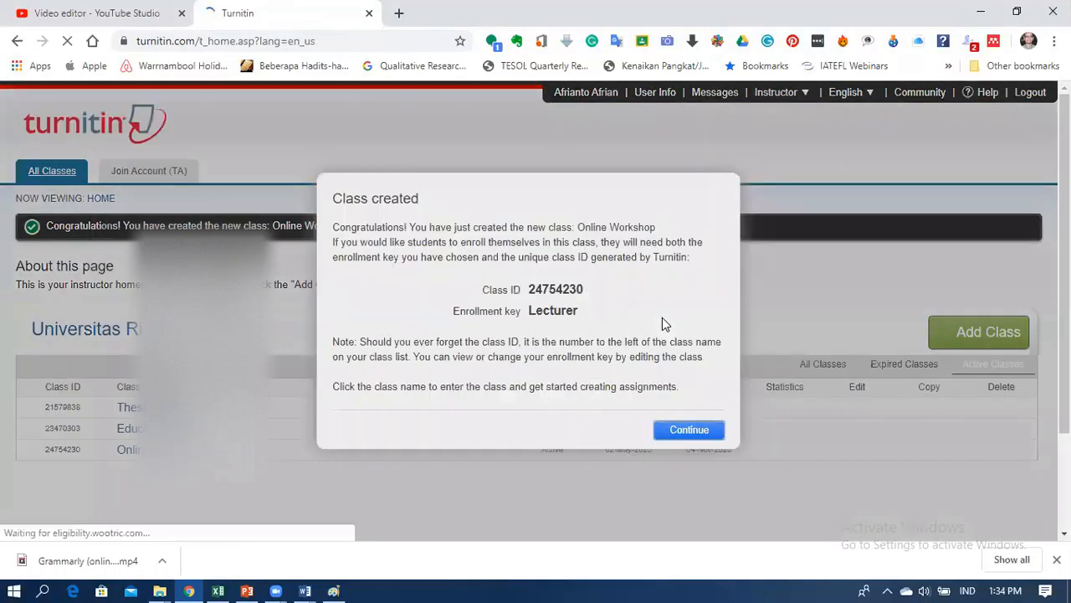
# Step: Dismiss the class-created confirmation and open the Thesis Writing Seminar assignment inbox
pyautogui.click(707, 433)
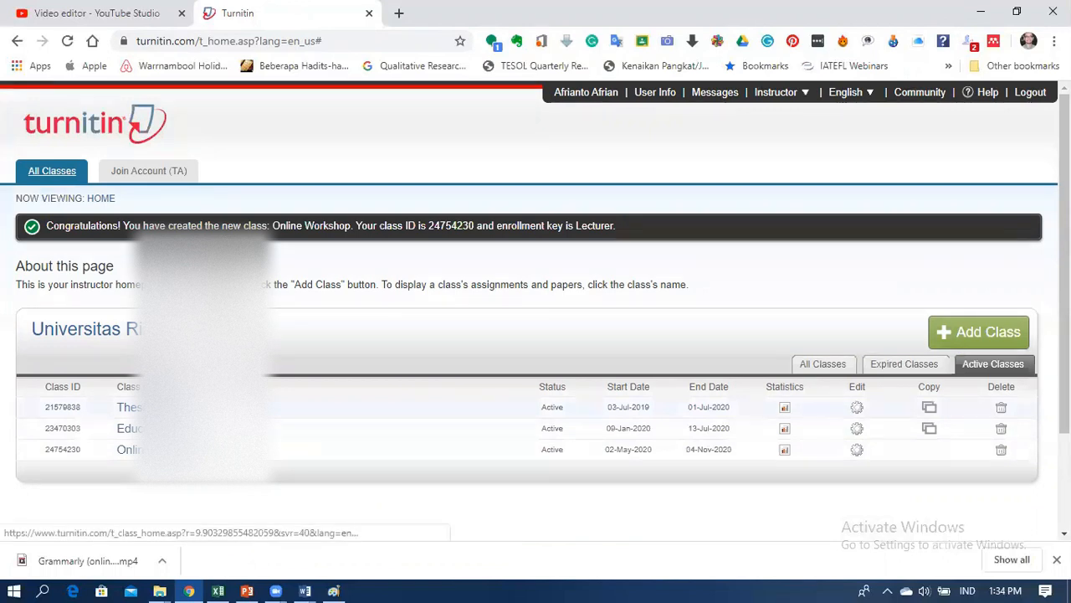
pyautogui.click(159, 450)
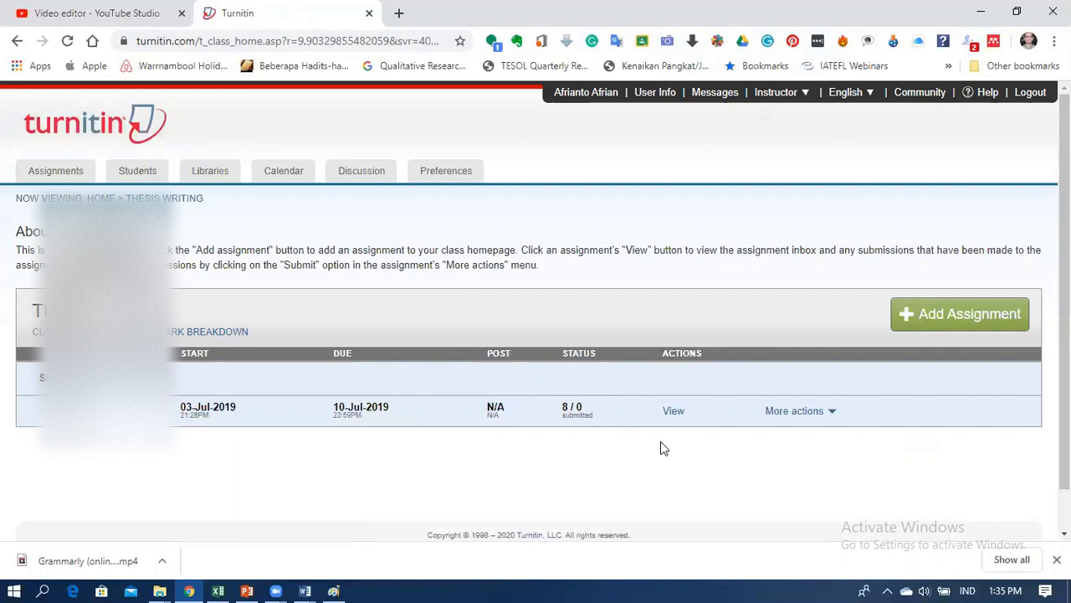
pyautogui.click(675, 411)
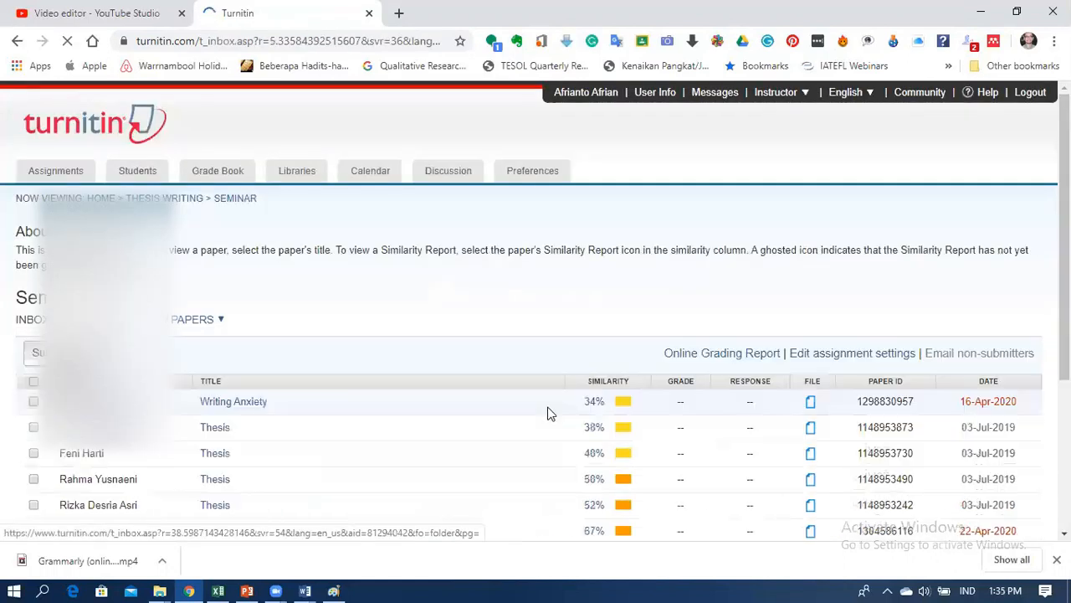
# Step: Look through the Seminar inbox, then return to the home class list
pyautogui.scroll(-3, 601, 419)
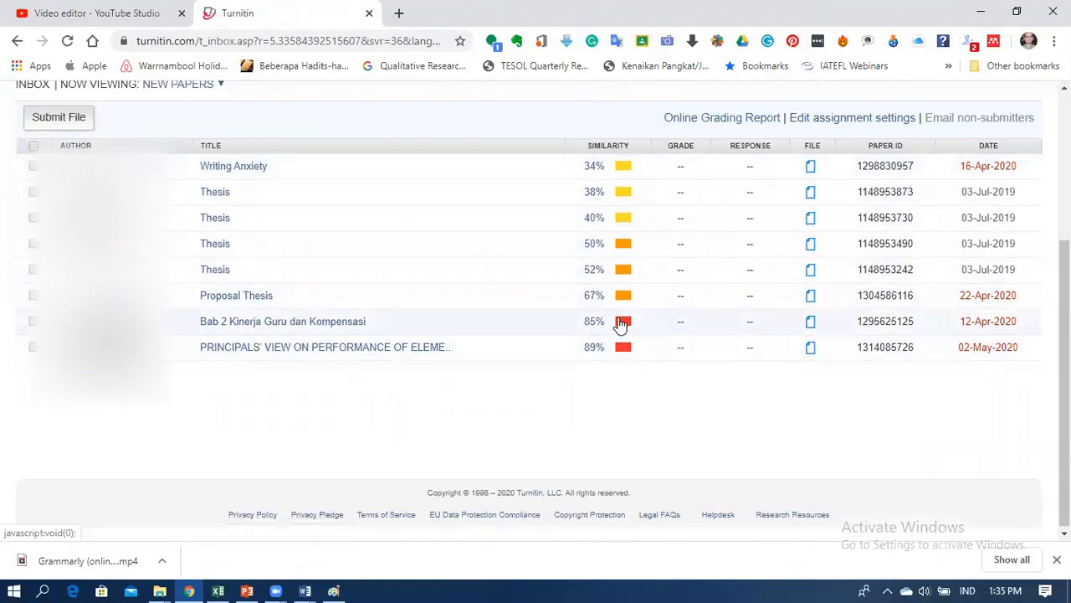
pyautogui.scroll(2, 596, 335)
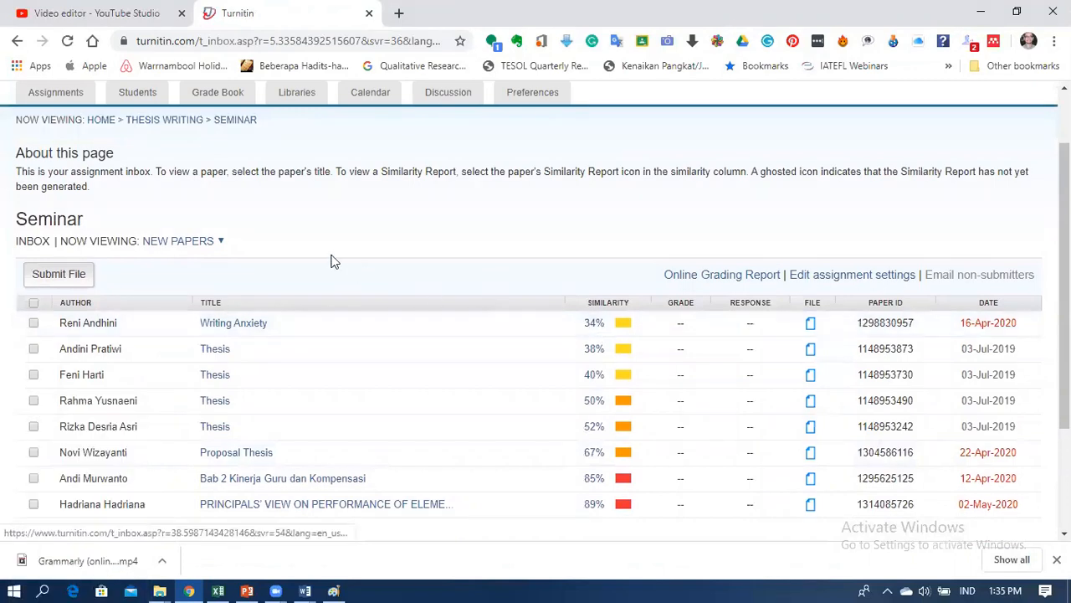
pyautogui.scroll(-2, 396, 318)
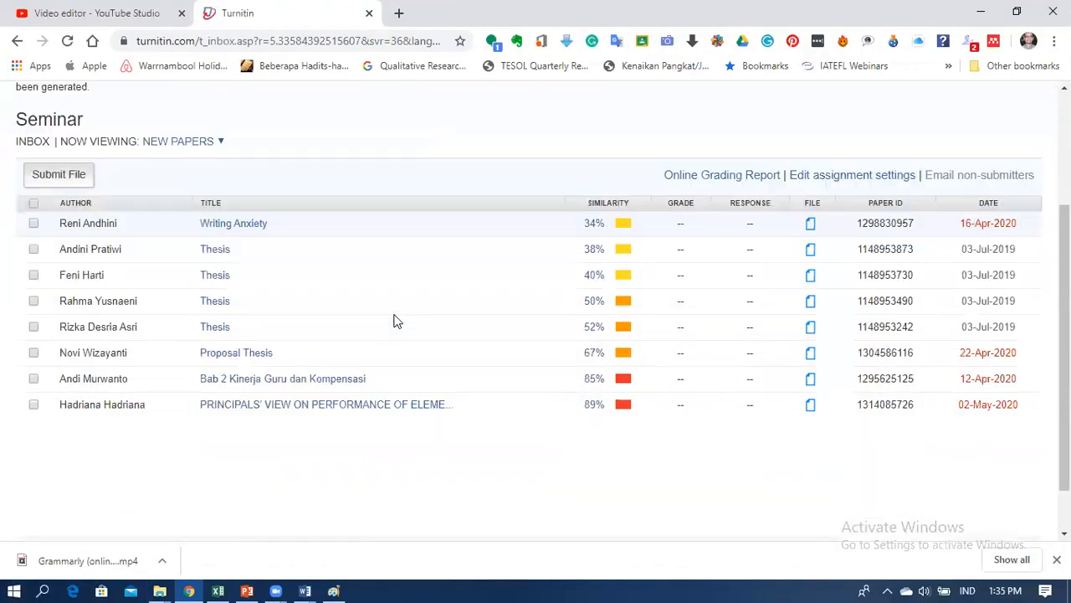
pyautogui.scroll(3, 380, 311)
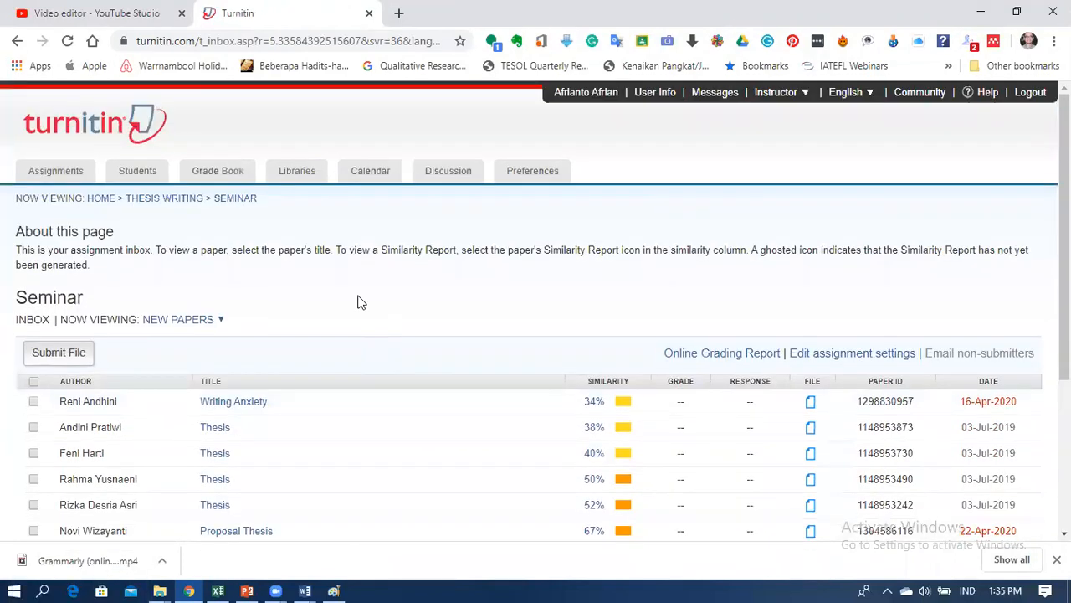
pyautogui.click(100, 204)
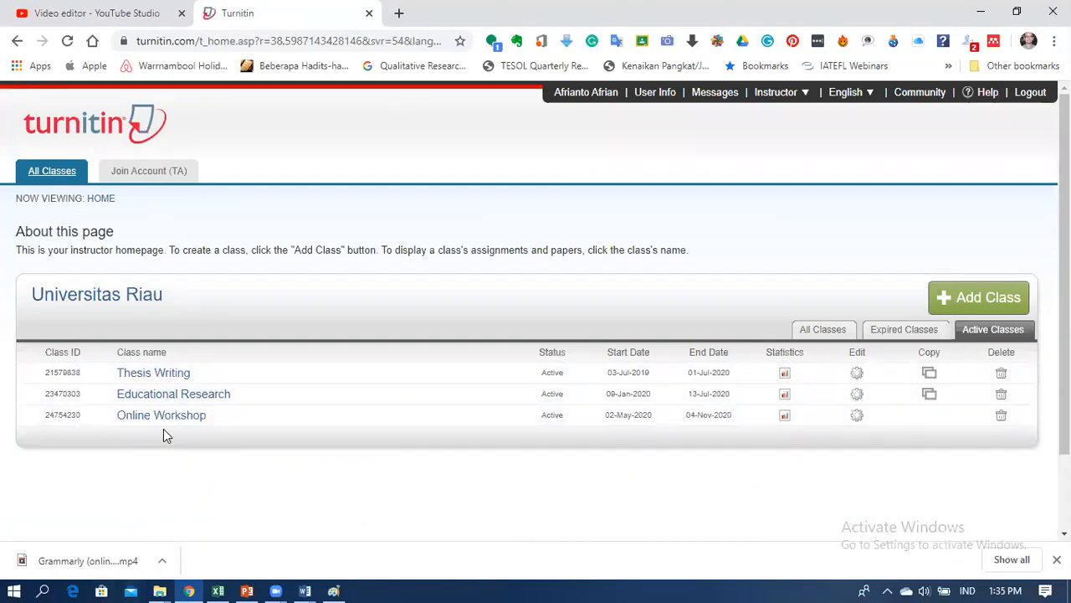
pyautogui.click(161, 415)
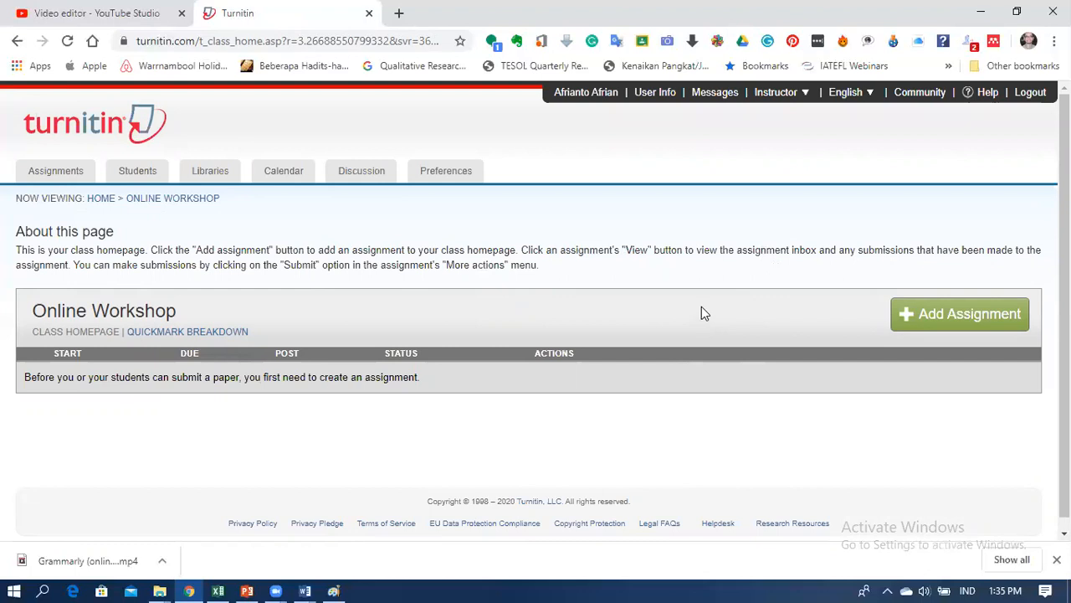
pyautogui.click(955, 322)
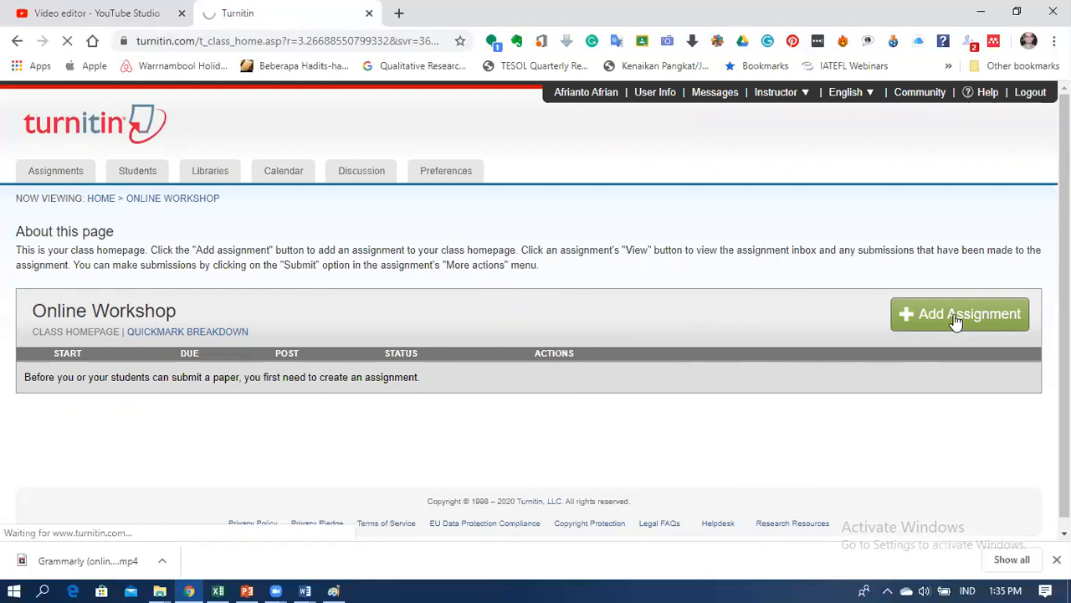
pyautogui.click(903, 325)
# Step: Start a new assignment for Online Workshop titled Latihan
pyautogui.click(909, 317)
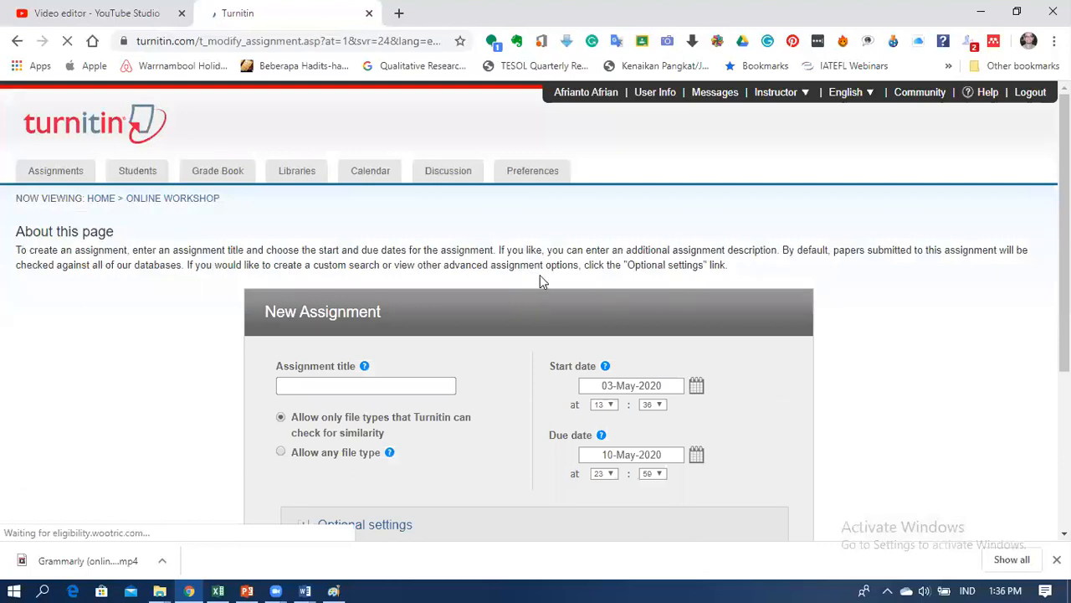
pyautogui.scroll(-1, 517, 327)
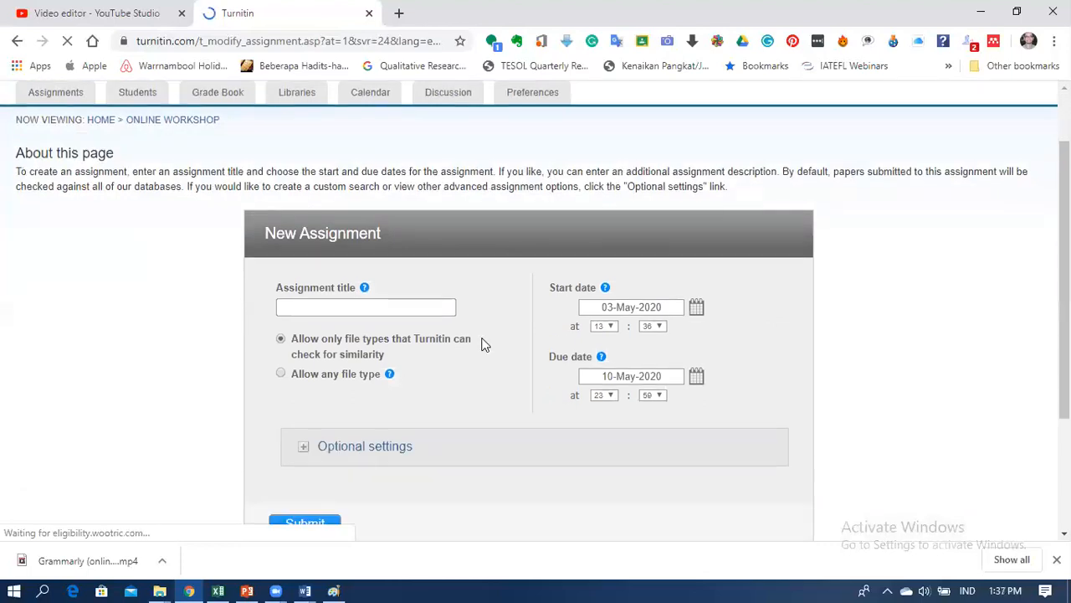
pyautogui.click(412, 309)
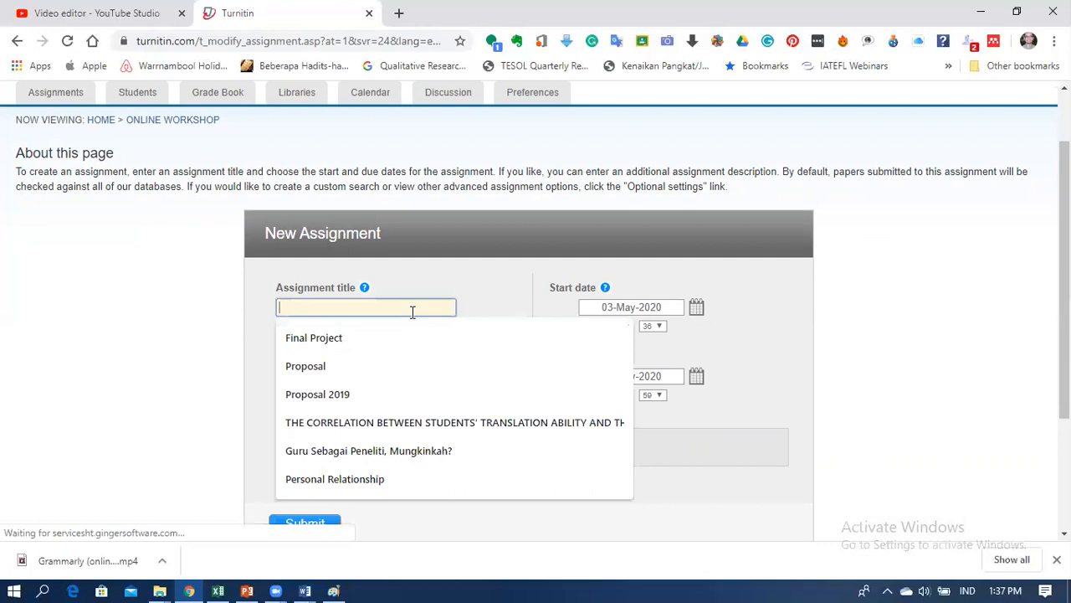
pyautogui.write('L')
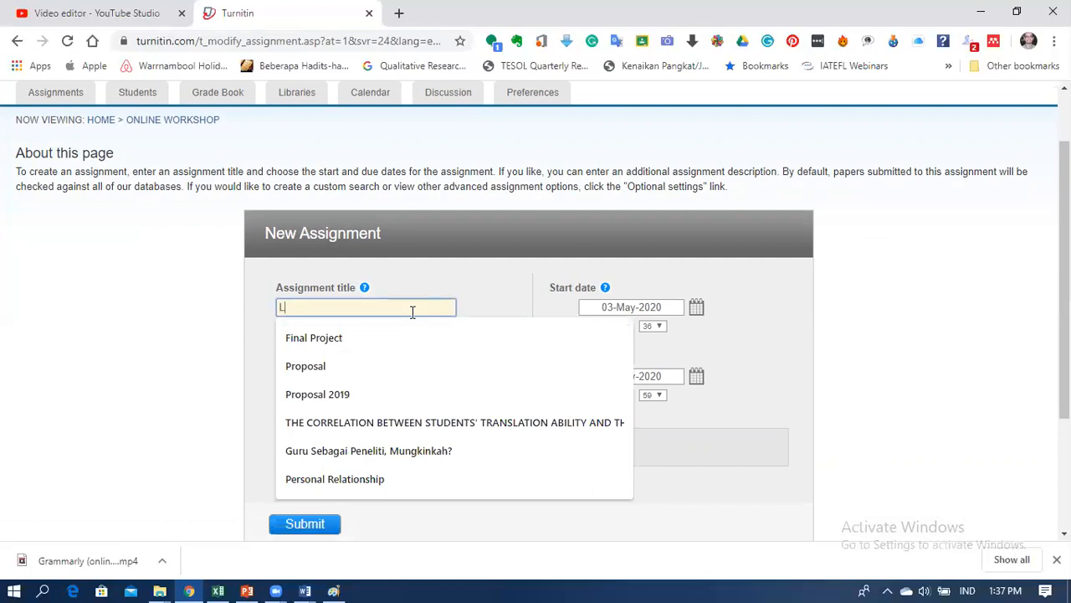
pyautogui.write('atihan')
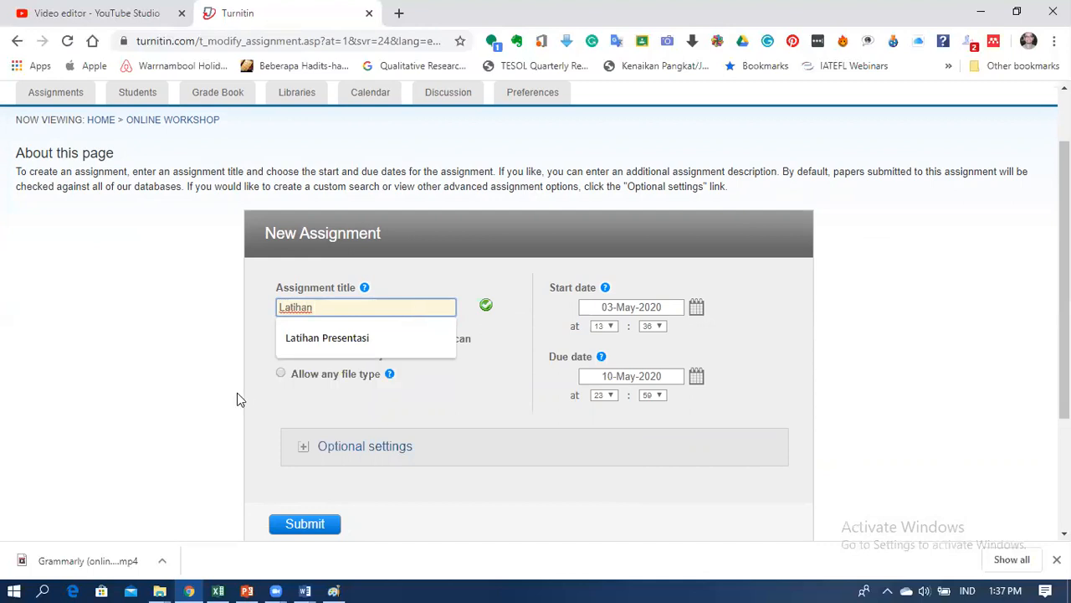
pyautogui.click(215, 414)
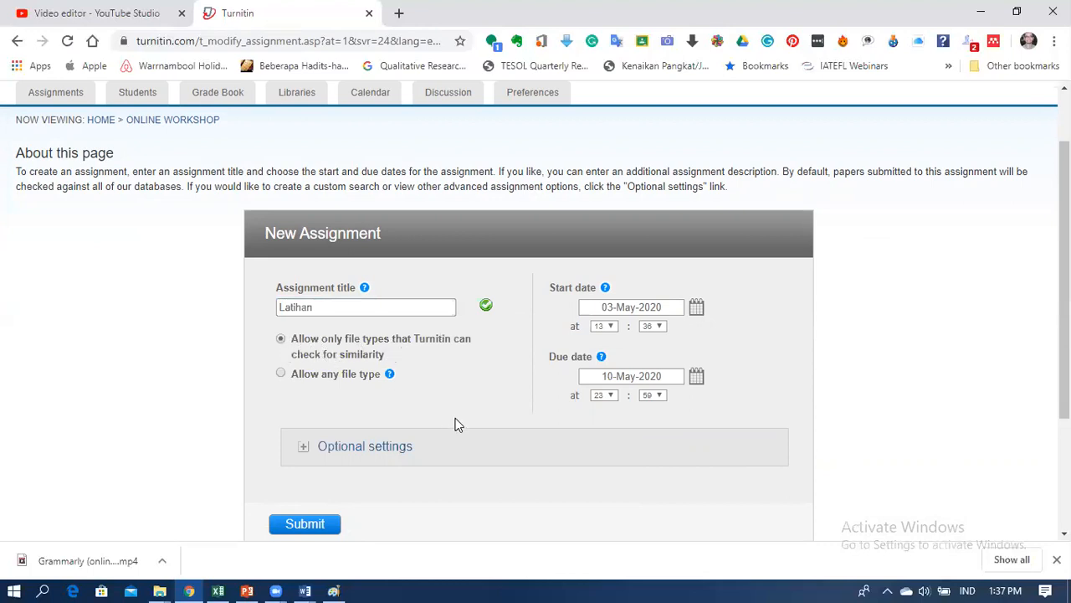
# Step: Expand the assignment's optional settings and dismiss the recommendation survey banner
pyautogui.scroll(-1, 455, 424)
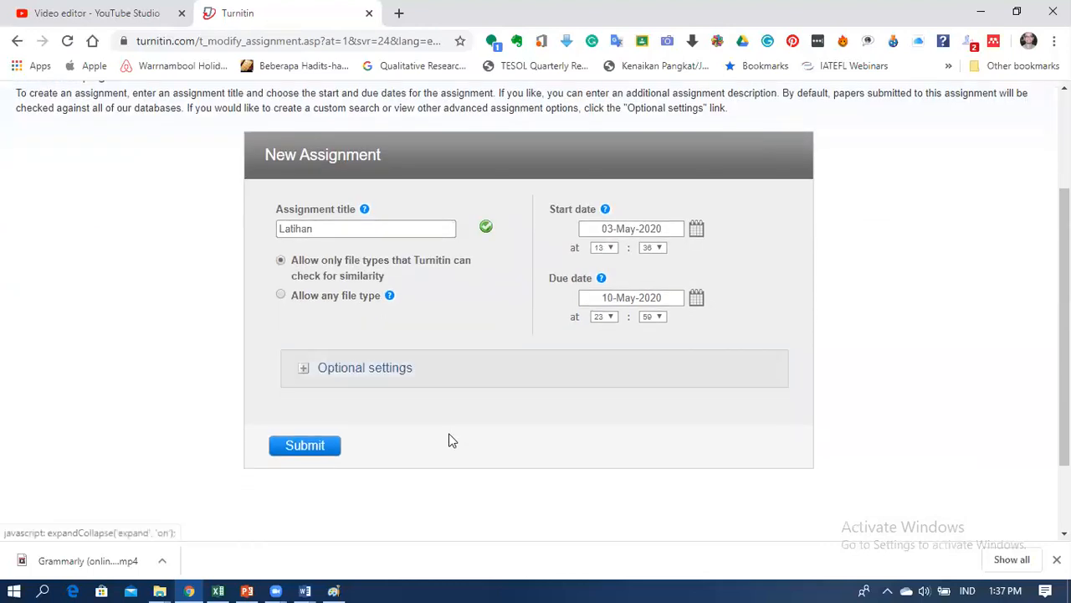
pyautogui.click(304, 372)
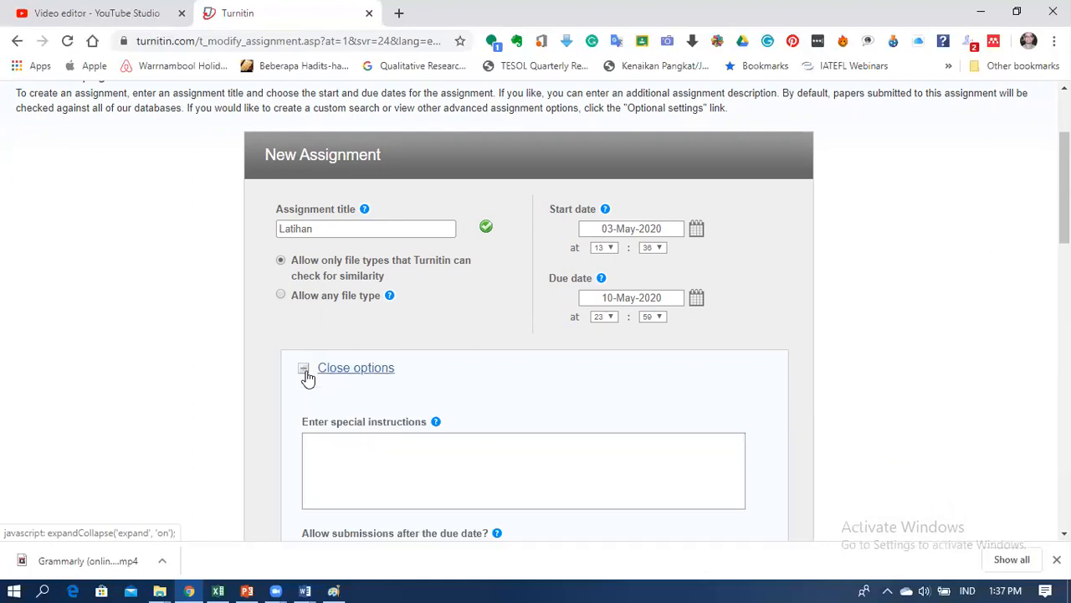
pyautogui.scroll(-2, 425, 363)
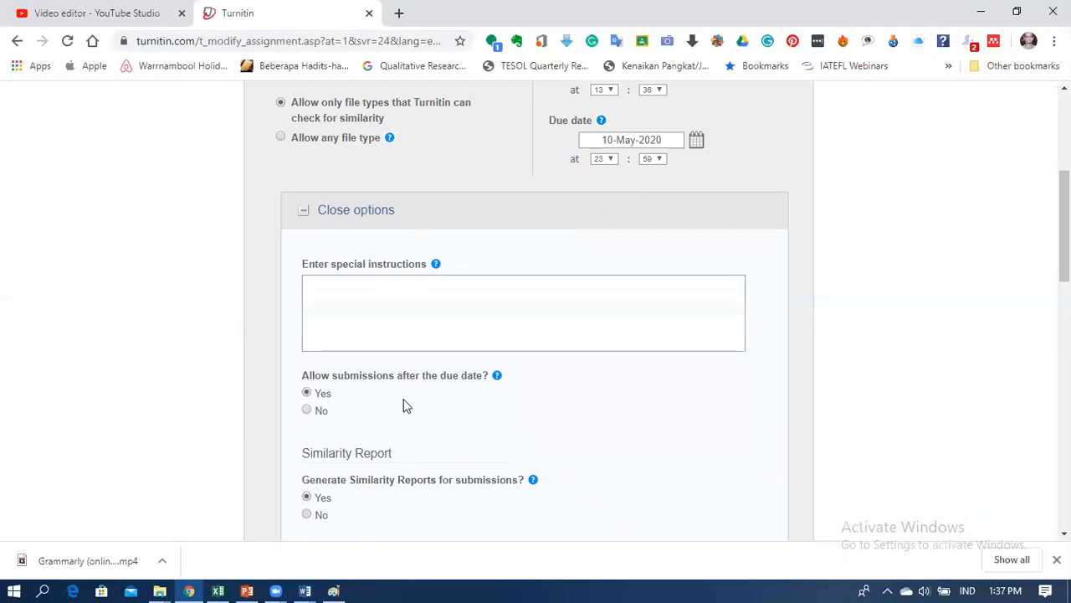
pyautogui.scroll(-1, 407, 406)
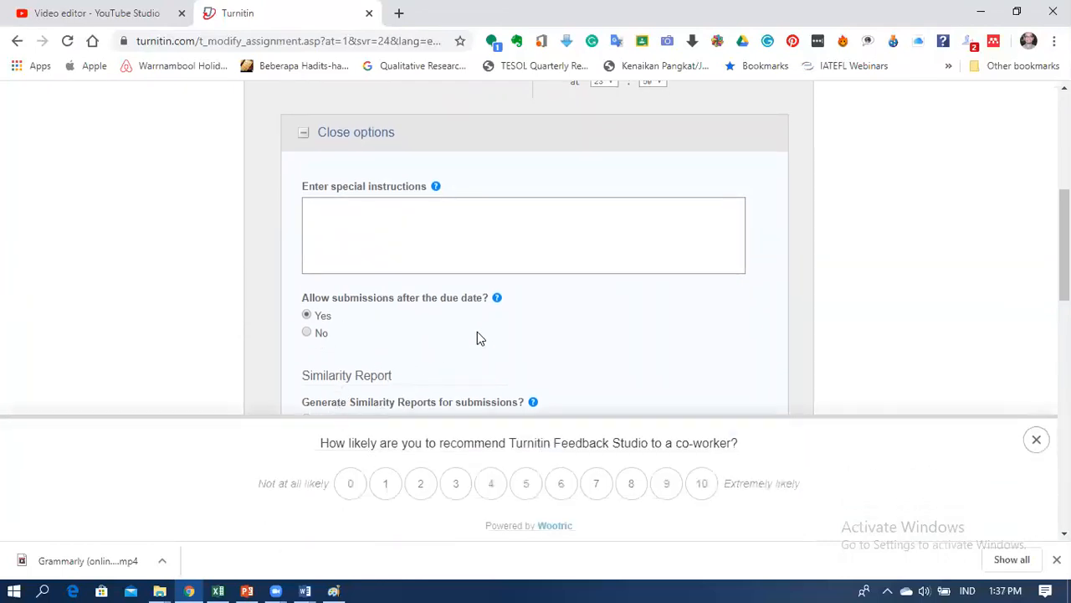
pyautogui.scroll(-2, 438, 293)
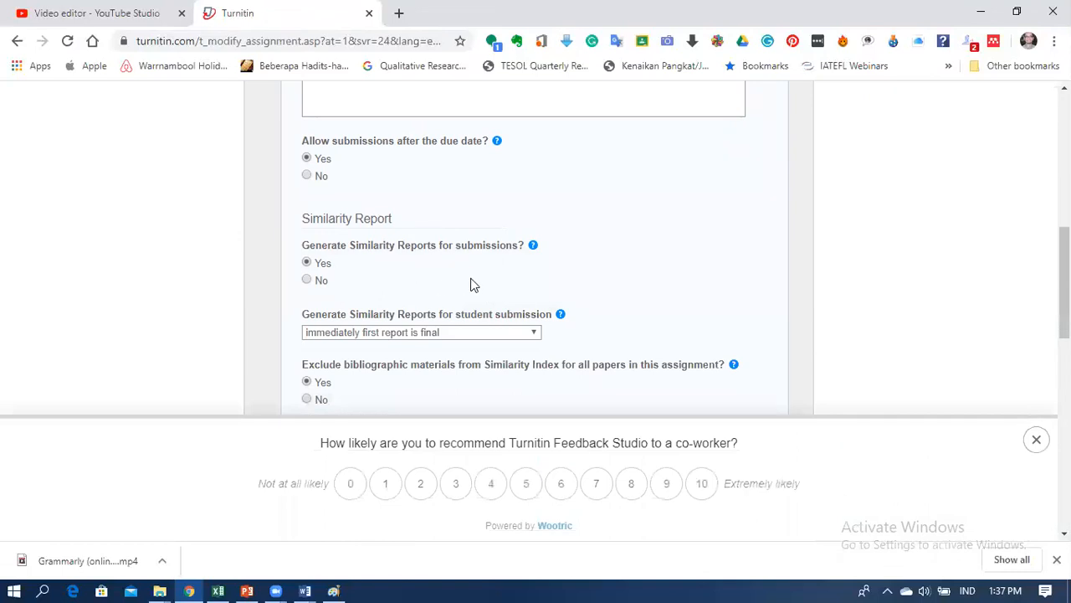
pyautogui.scroll(-1, 577, 276)
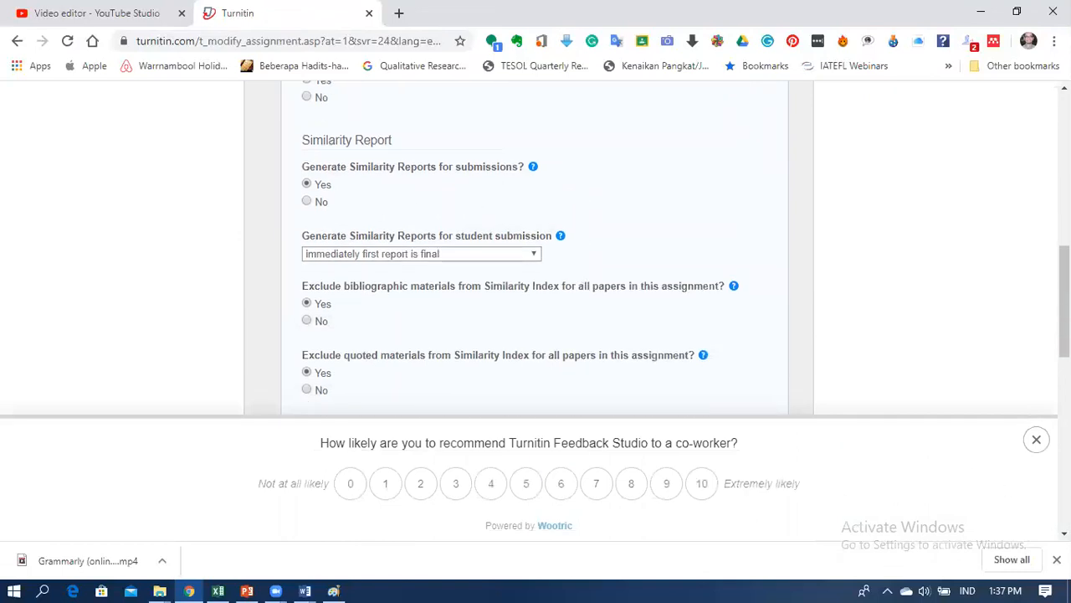
pyautogui.click(1043, 445)
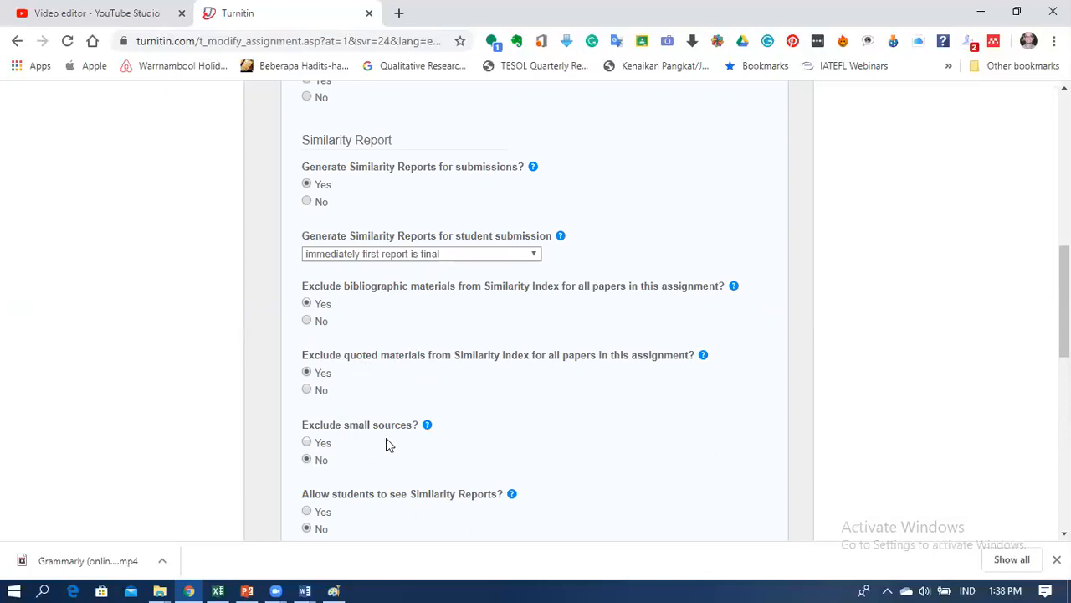
pyautogui.scroll(-1, 386, 438)
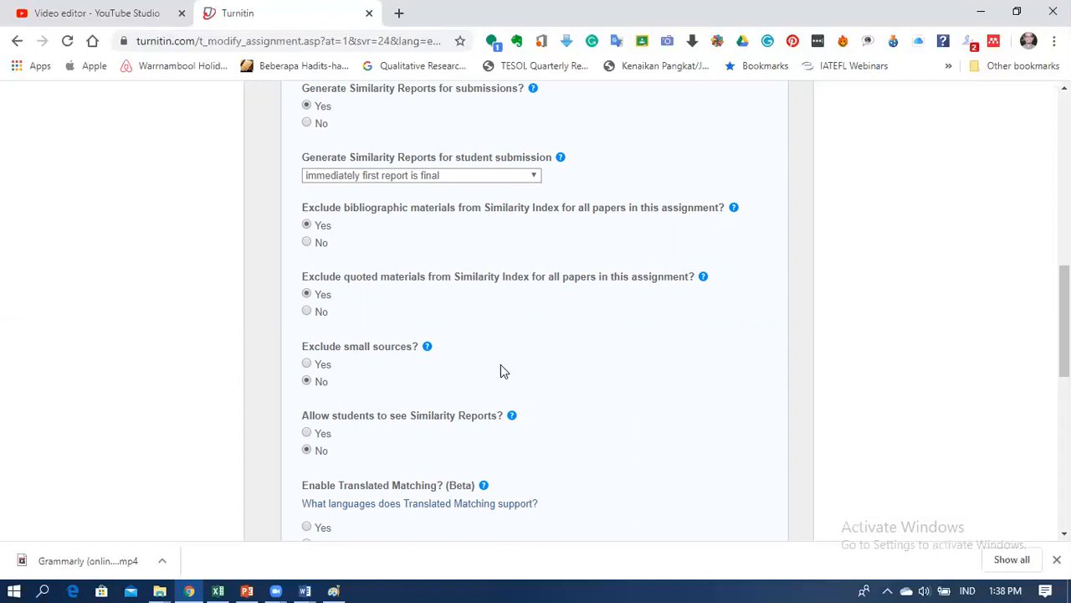
pyautogui.scroll(-1, 502, 371)
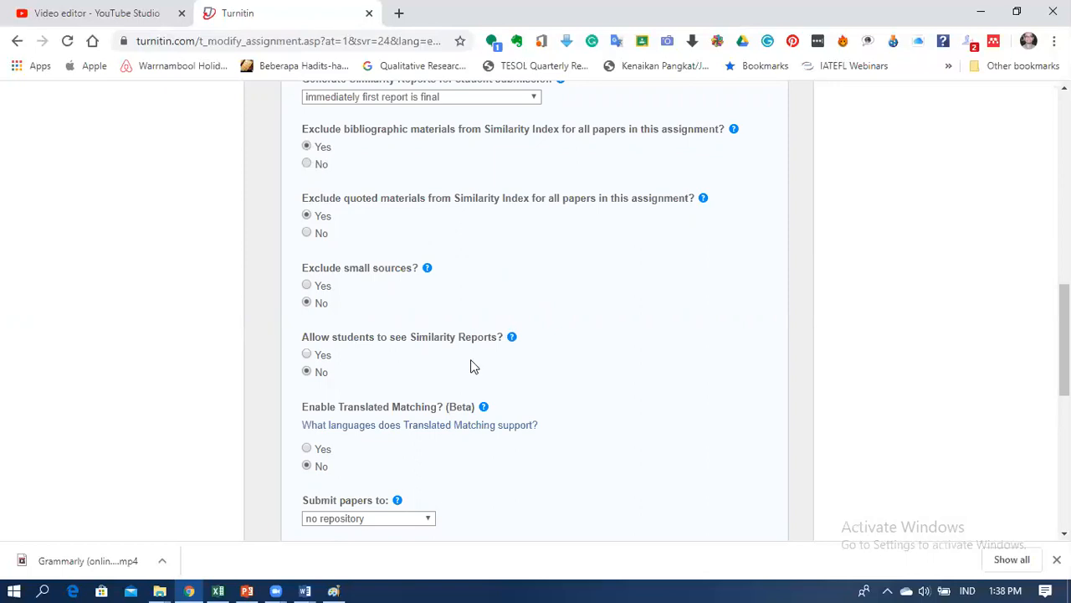
pyautogui.scroll(-1, 548, 353)
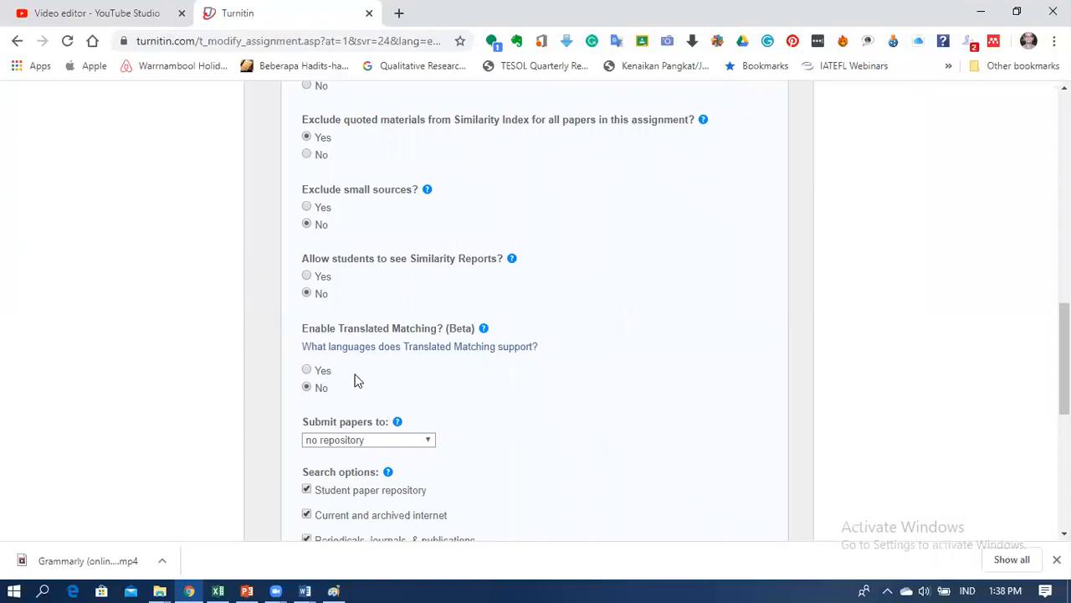
pyautogui.scroll(-1, 492, 373)
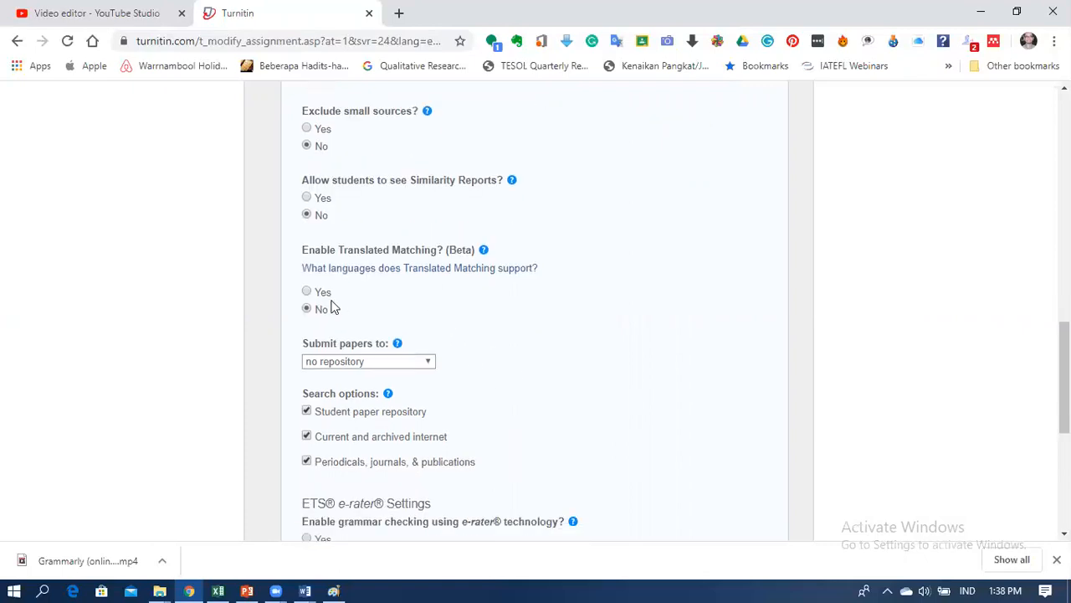
pyautogui.click(429, 364)
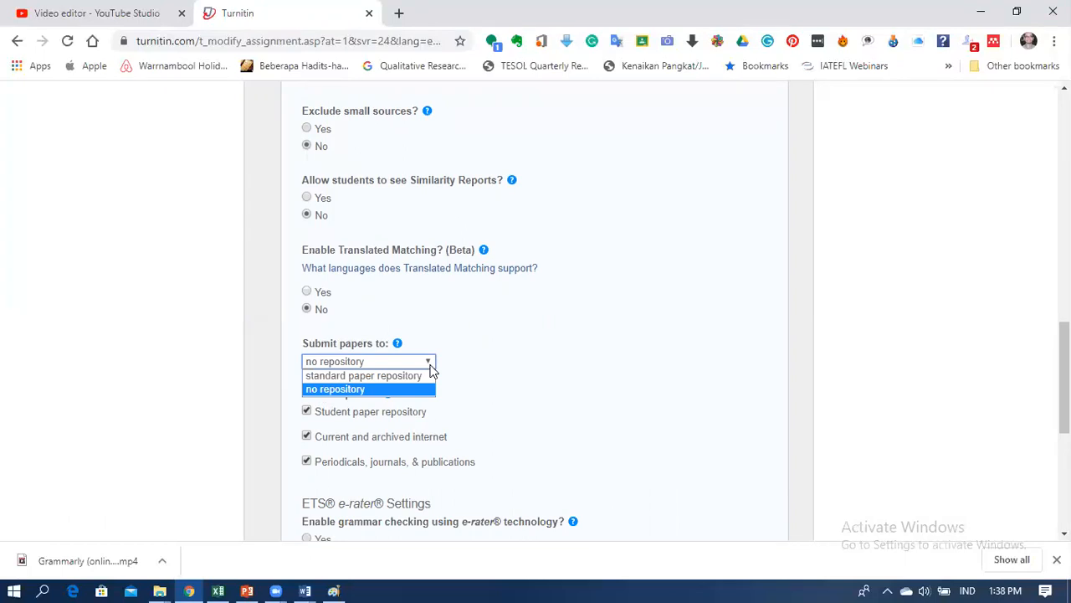
pyautogui.click(370, 398)
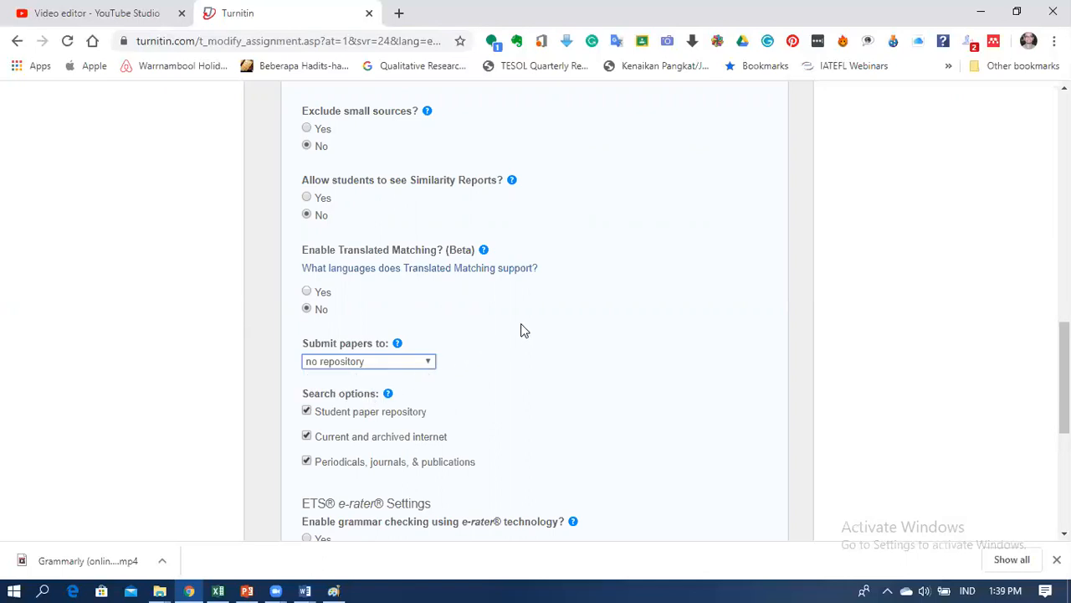
pyautogui.click(434, 365)
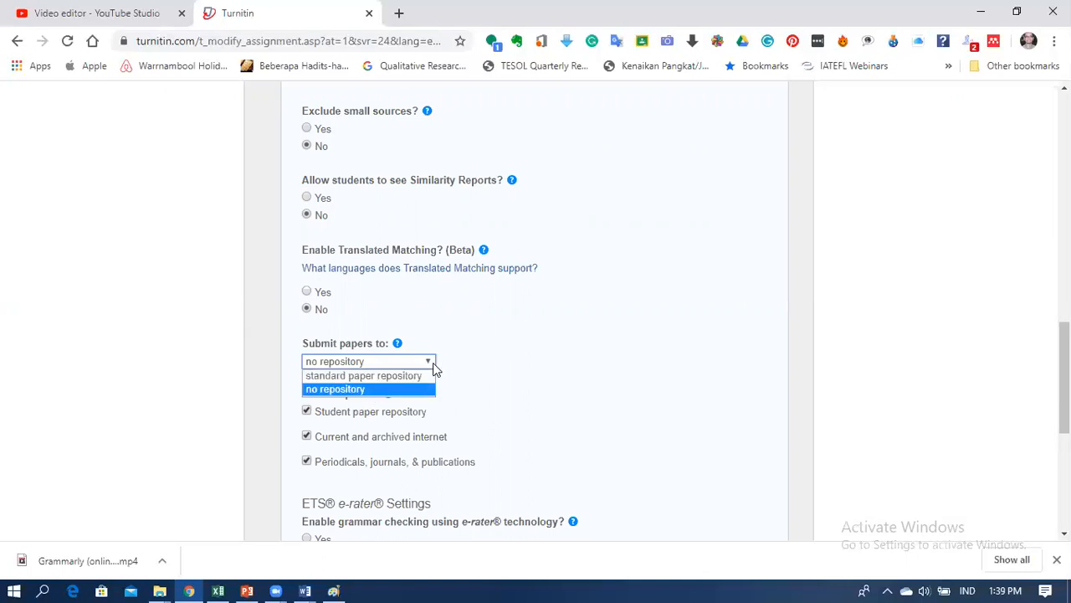
pyautogui.click(525, 390)
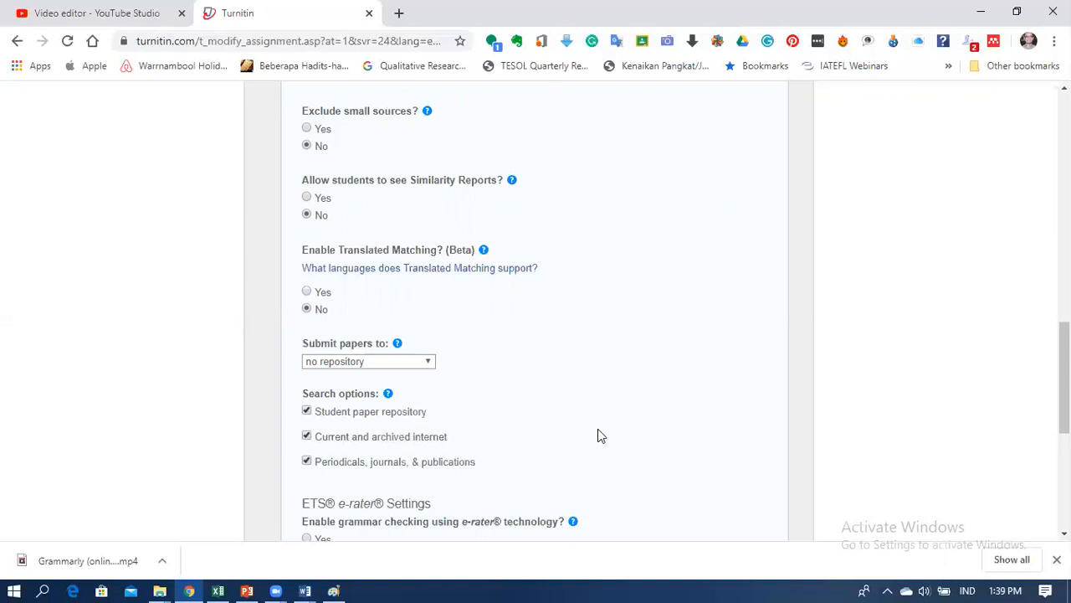
pyautogui.scroll(-1, 598, 435)
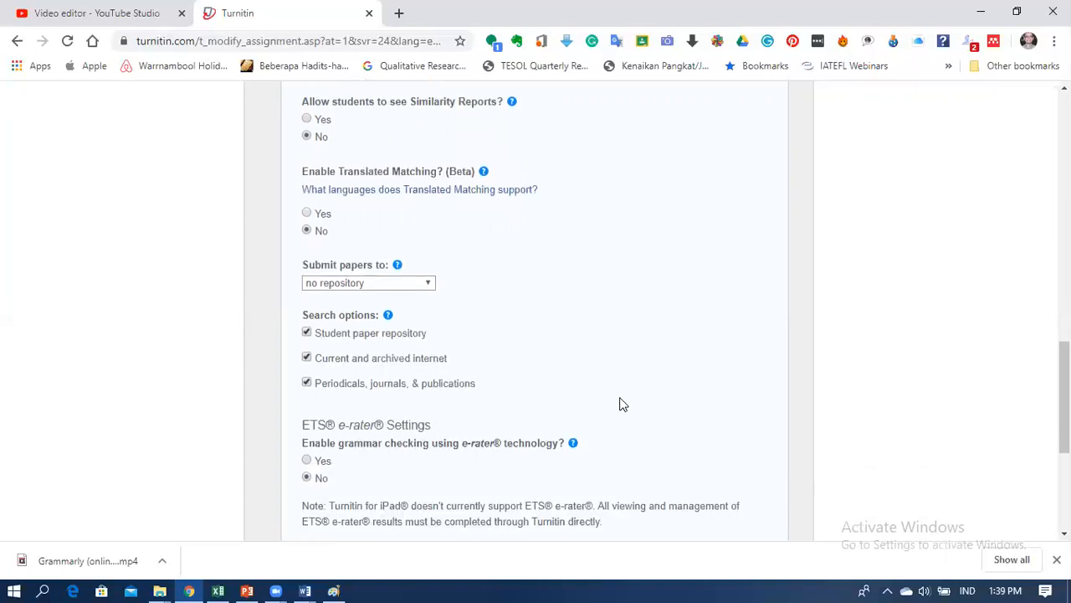
pyautogui.scroll(-1, 621, 405)
pyautogui.scroll(-2, 621, 405)
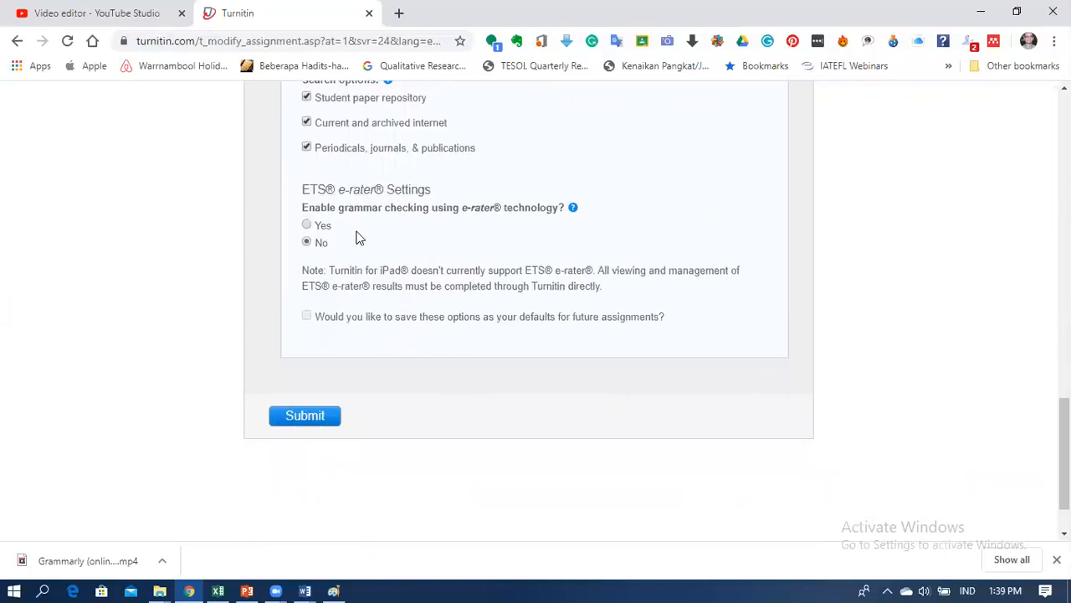
# Step: Save the Latihan assignment and open its Submit paper page from More actions
pyautogui.click(305, 416)
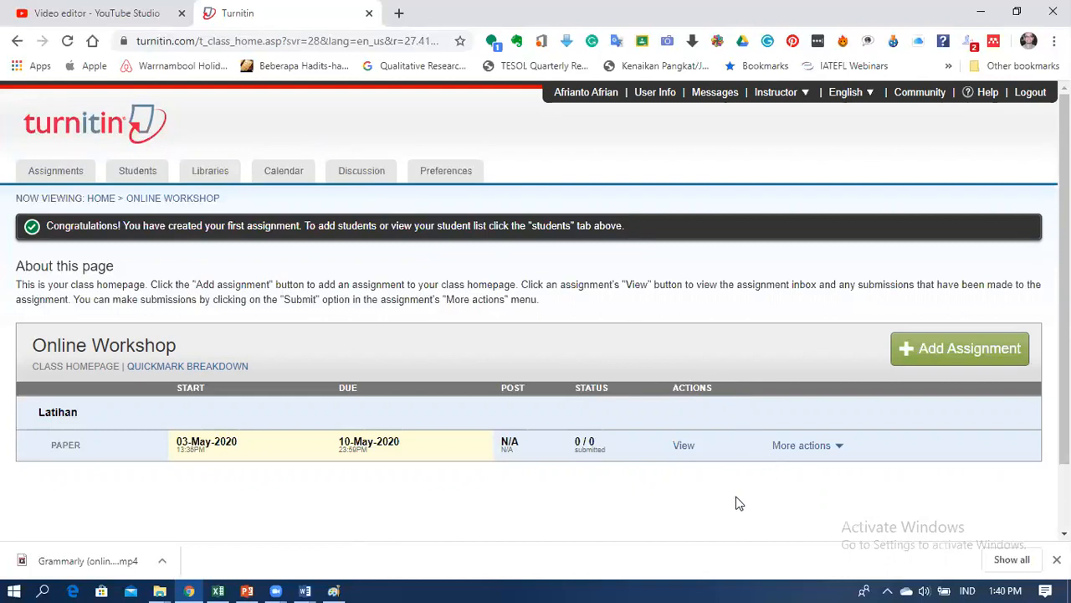
pyautogui.click(839, 452)
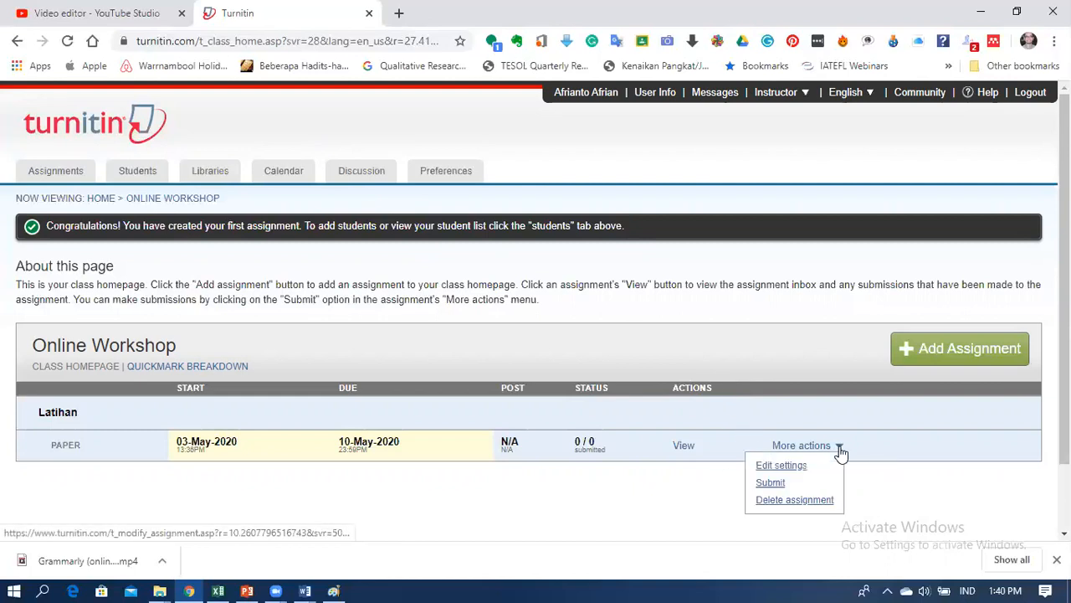
pyautogui.click(771, 483)
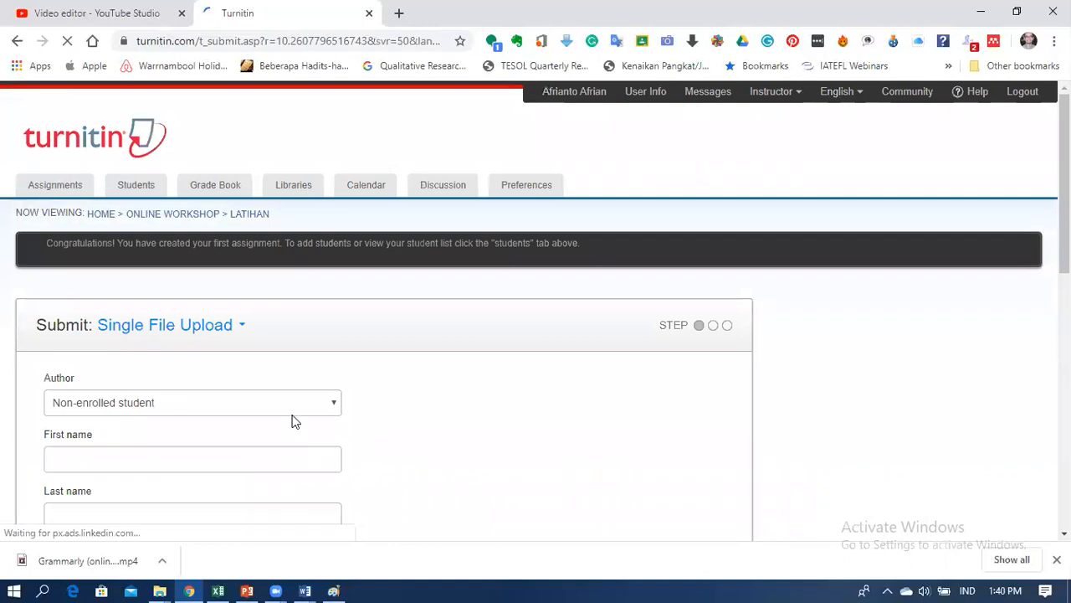
# Step: Enter the non-enrolled student's first and last name on the upload form
pyautogui.scroll(-1, 296, 433)
pyautogui.click(251, 378)
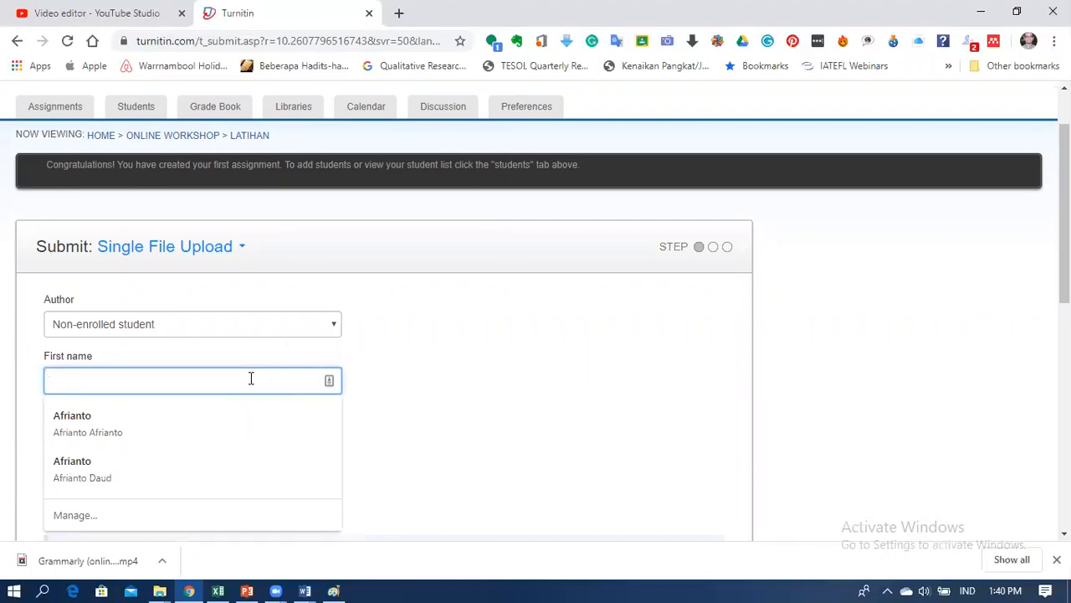
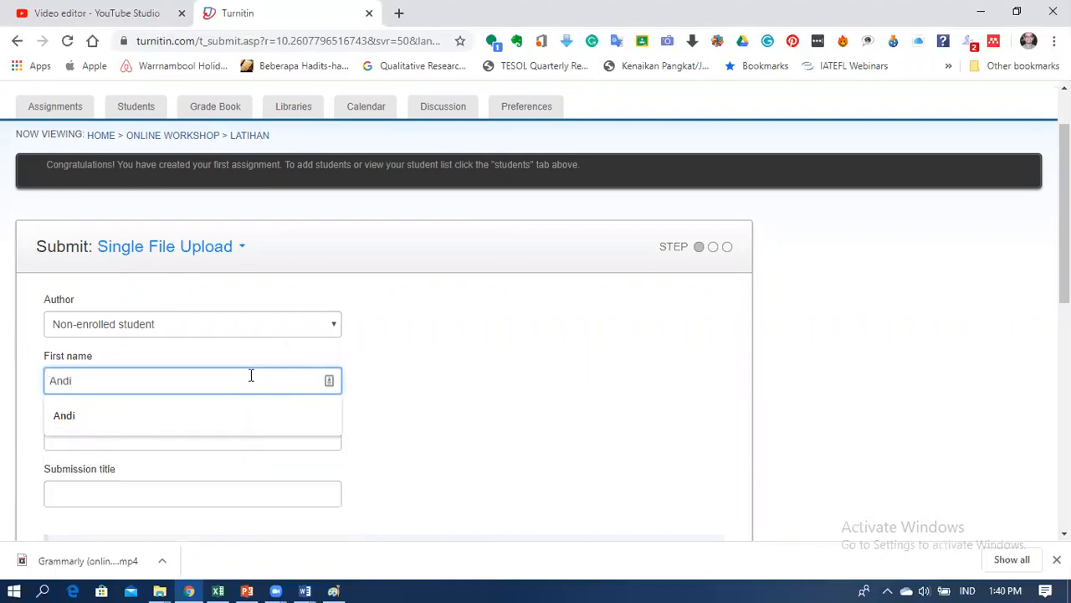
pyautogui.click(65, 439)
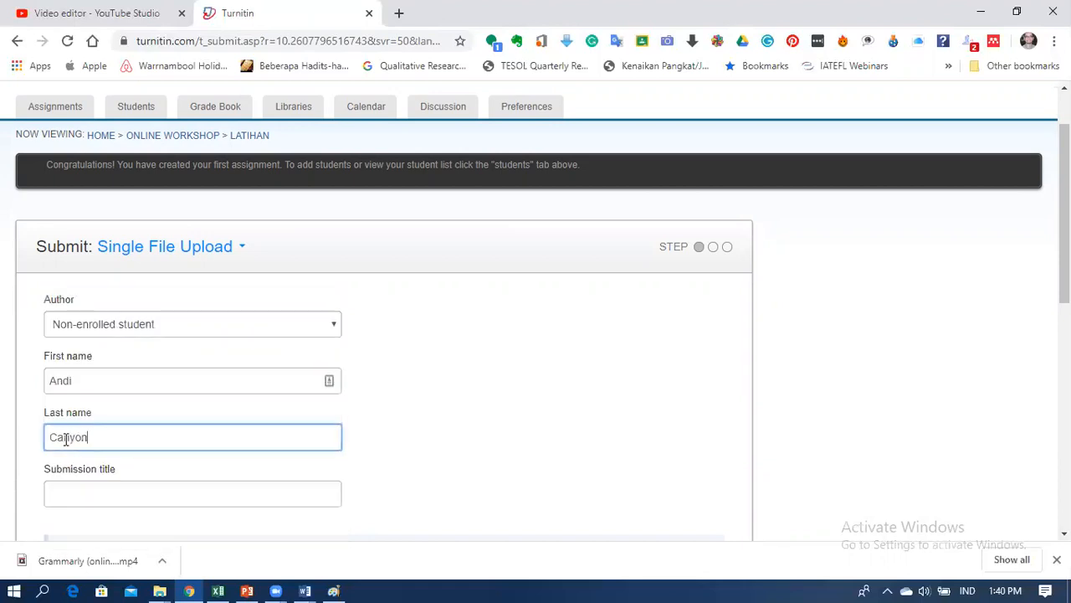
# Step: Bring up the open Word documents to find the Proposal Penelitian file
pyautogui.click(178, 491)
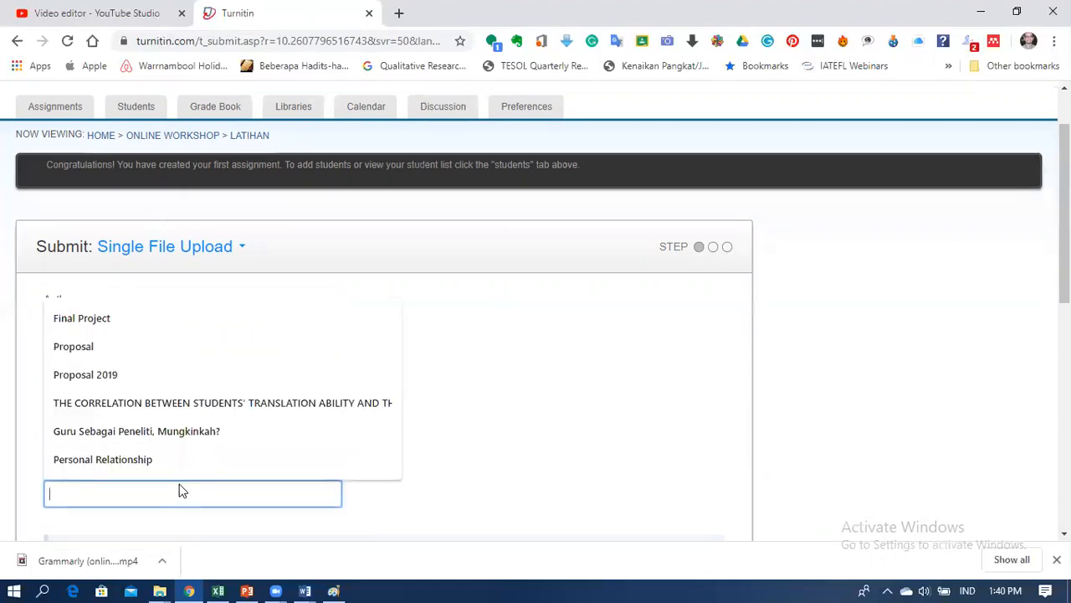
pyautogui.click(304, 591)
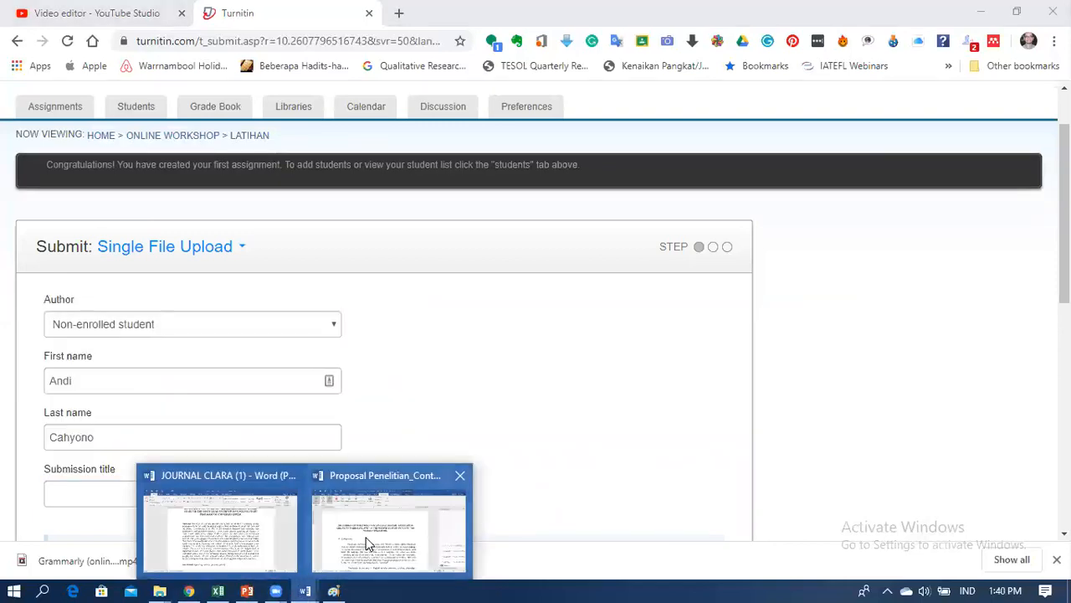
pyautogui.moveTo(370, 542)
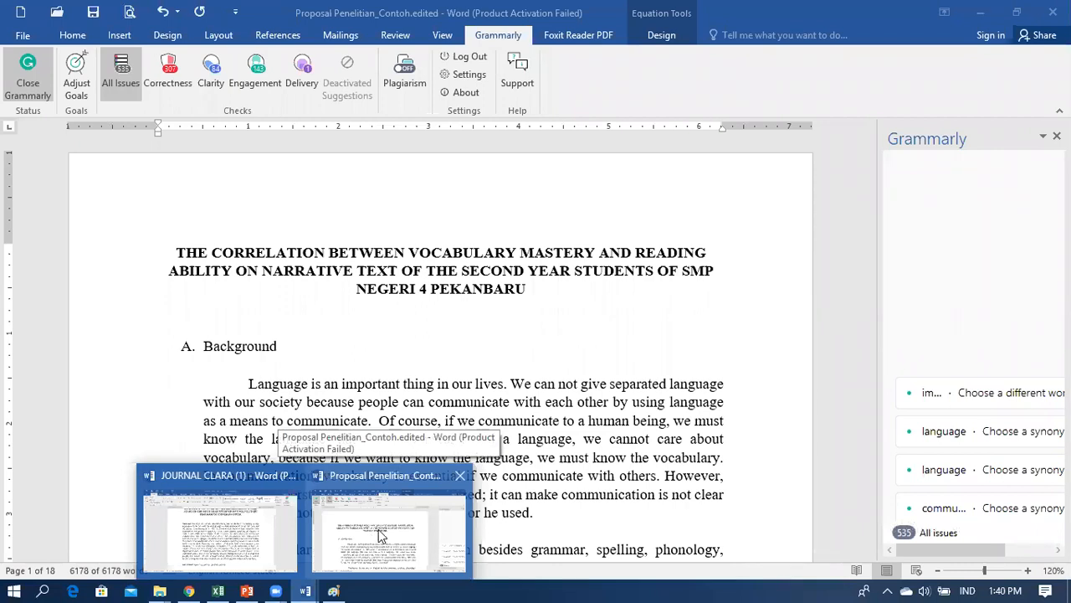
# Step: In the Proposal Penelitian document, select the full three-line title, then go back to Chrome
pyautogui.click(379, 535)
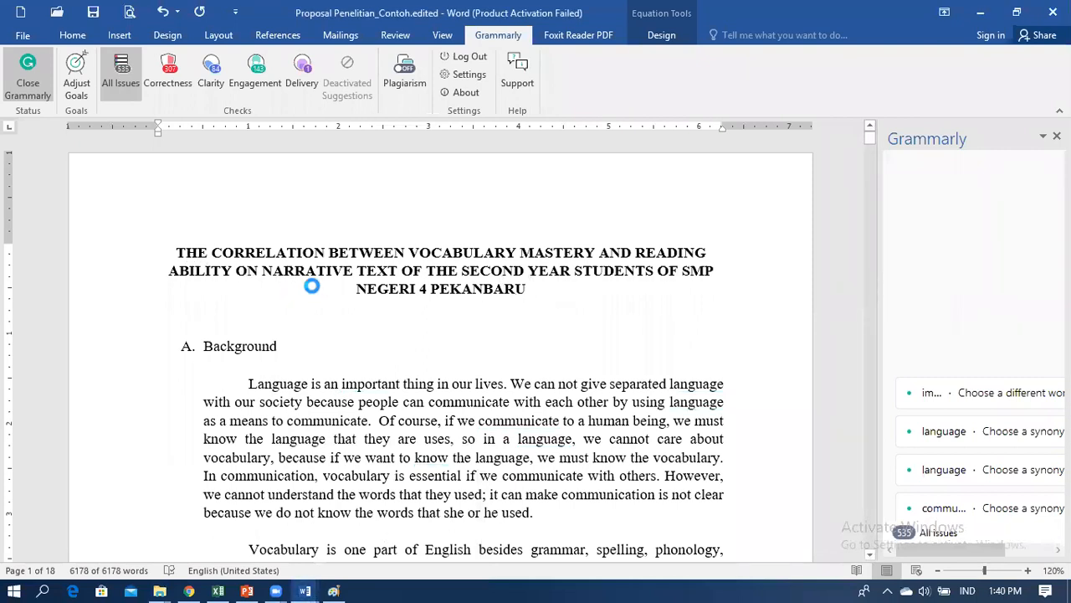
pyautogui.hotkey('ctrl', 'a')
pyautogui.click(215, 257)
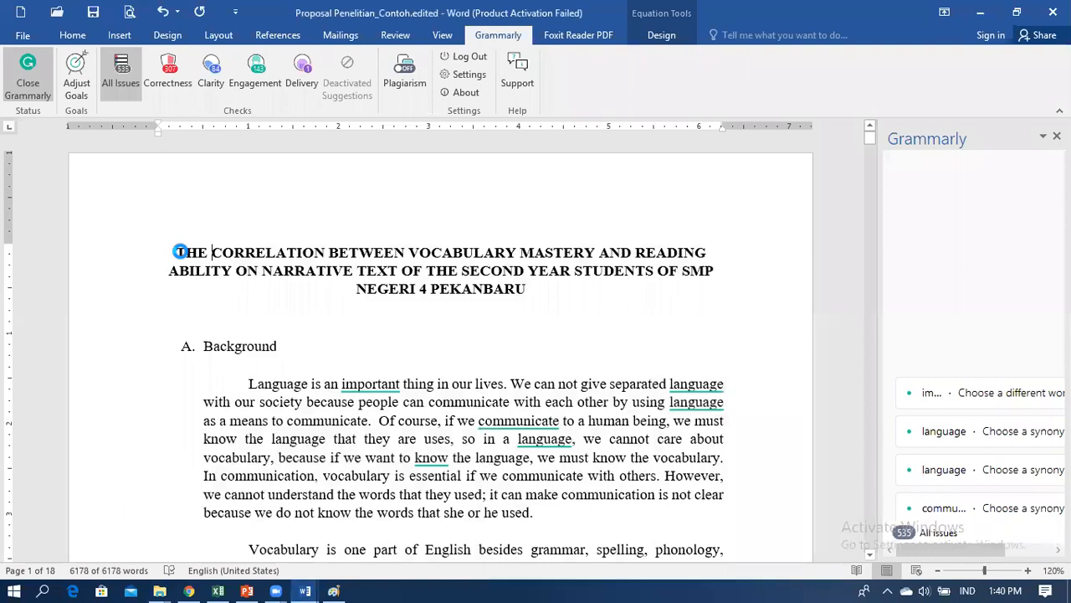
pyautogui.moveTo(173, 252); pyautogui.dragTo(497, 294)
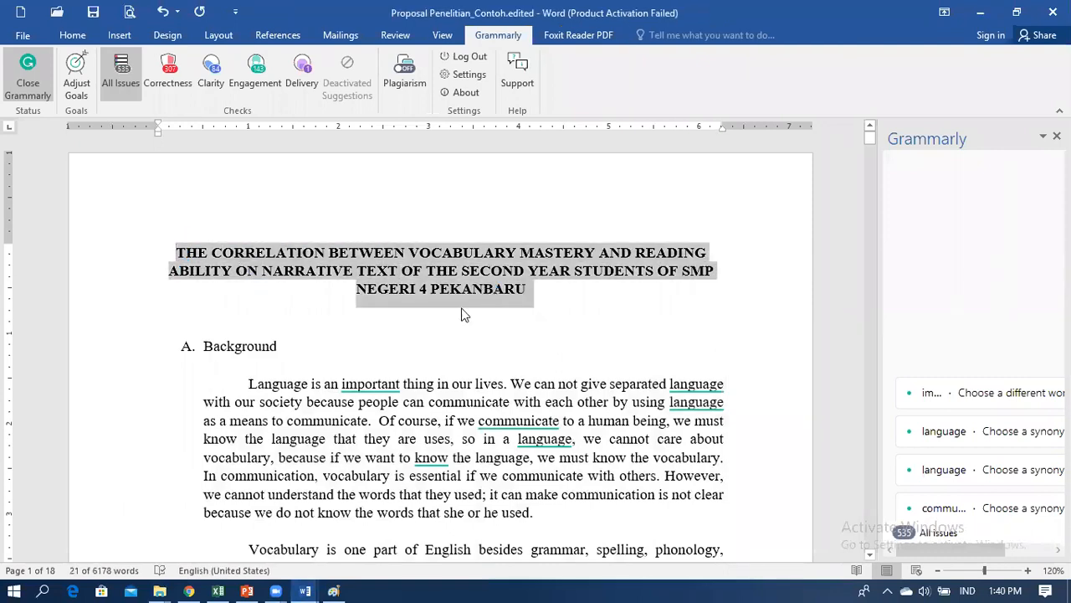
pyautogui.click(190, 590)
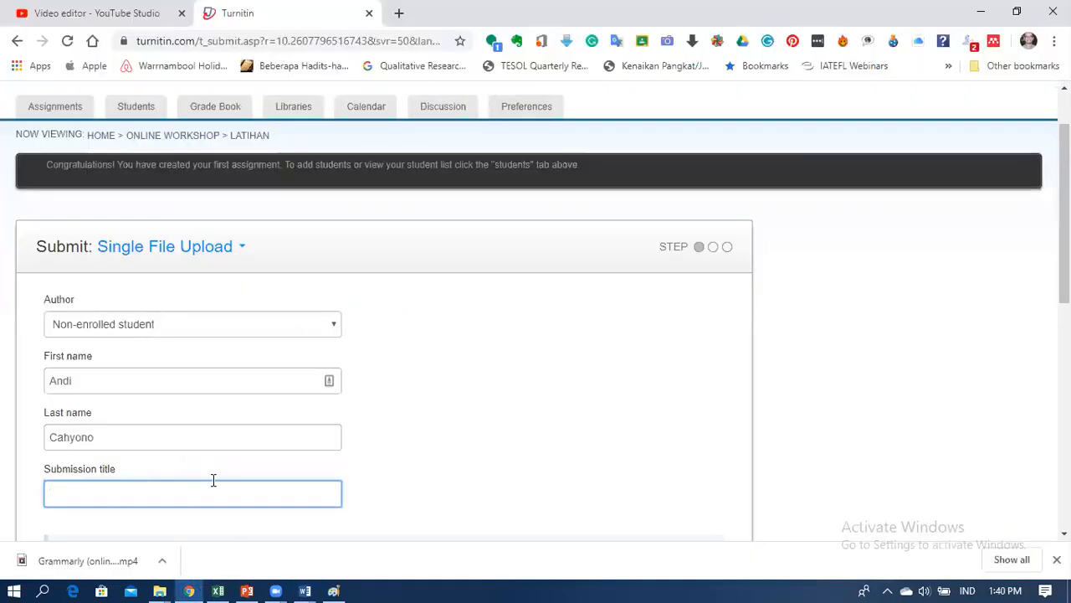
# Step: Paste the paper title as submission title and attach Proposal Penelitian_Contoh.docx
pyautogui.hotkey('ctrl', 'v')
pyautogui.scroll(-4, 443, 455)
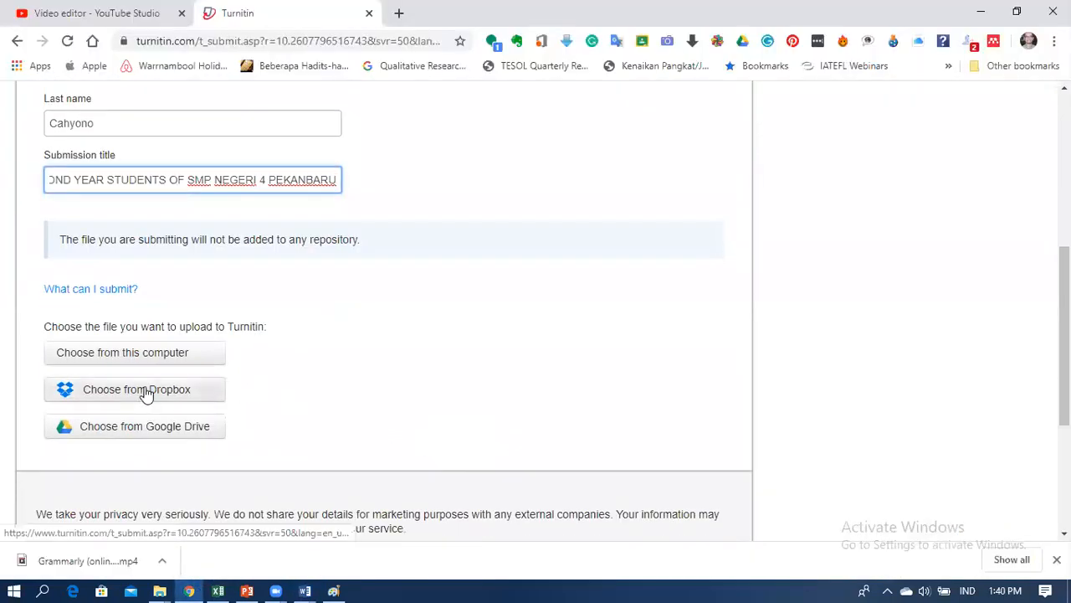
pyautogui.click(150, 357)
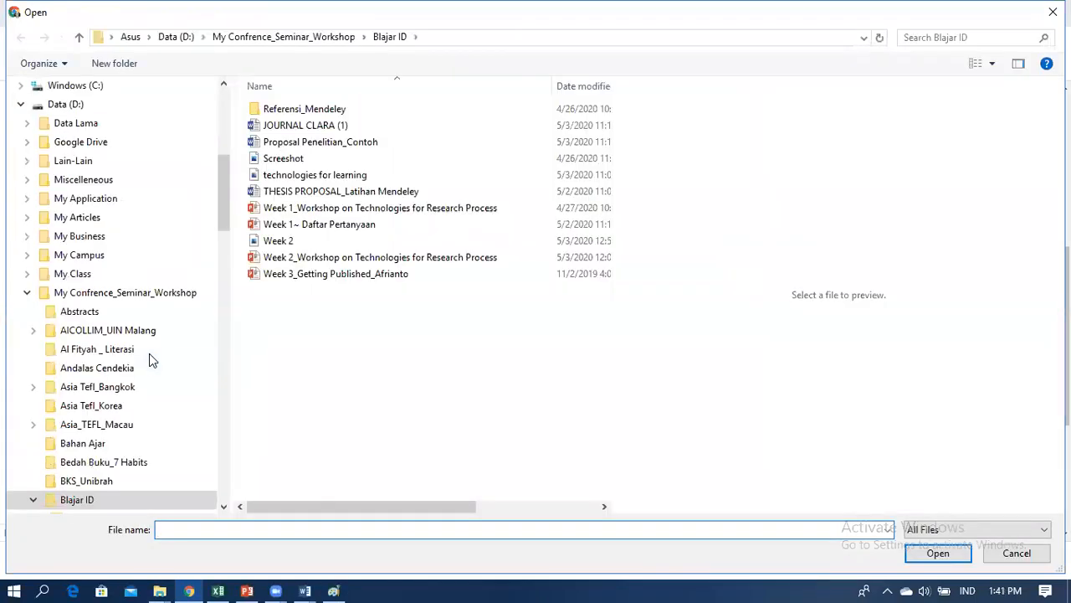
pyautogui.click(344, 140)
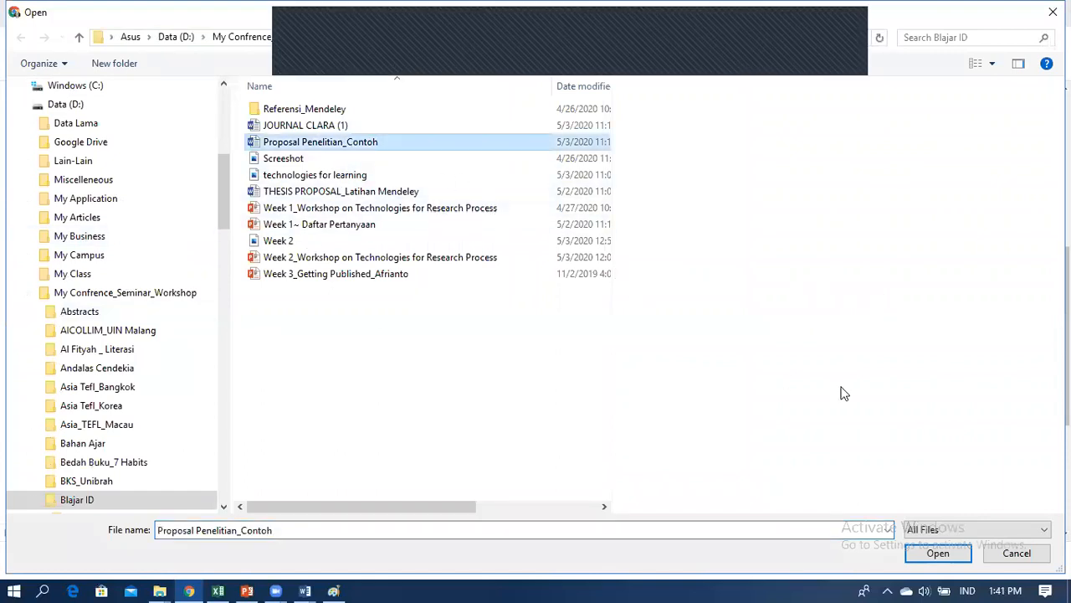
pyautogui.click(931, 553)
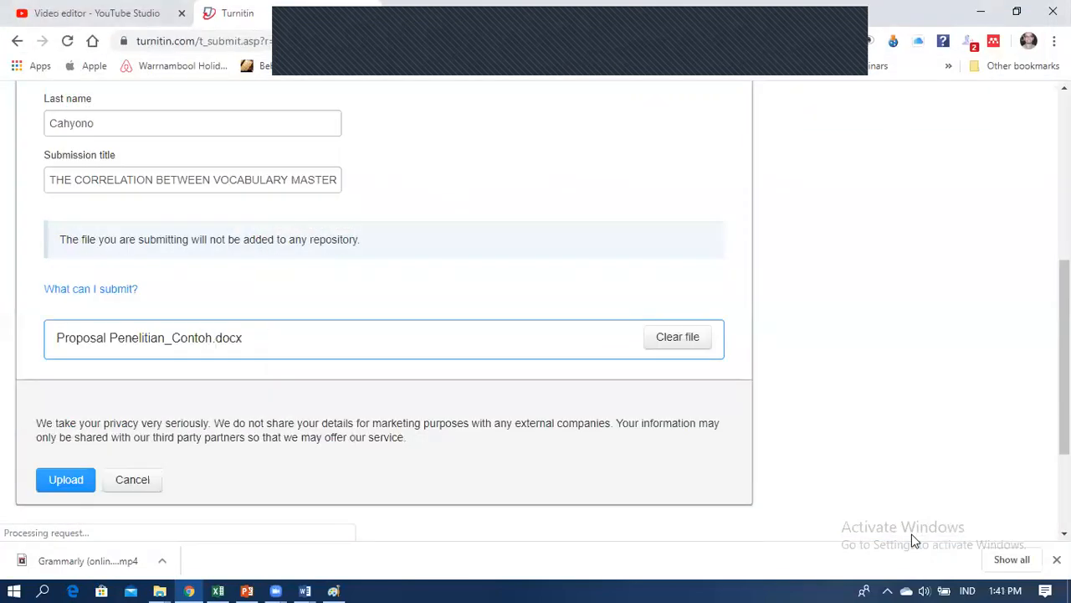
# Step: Upload and confirm Proposal Penelitian_Contoh.docx, then review the digital receipt (18 pages, 6173 words)
pyautogui.click(59, 489)
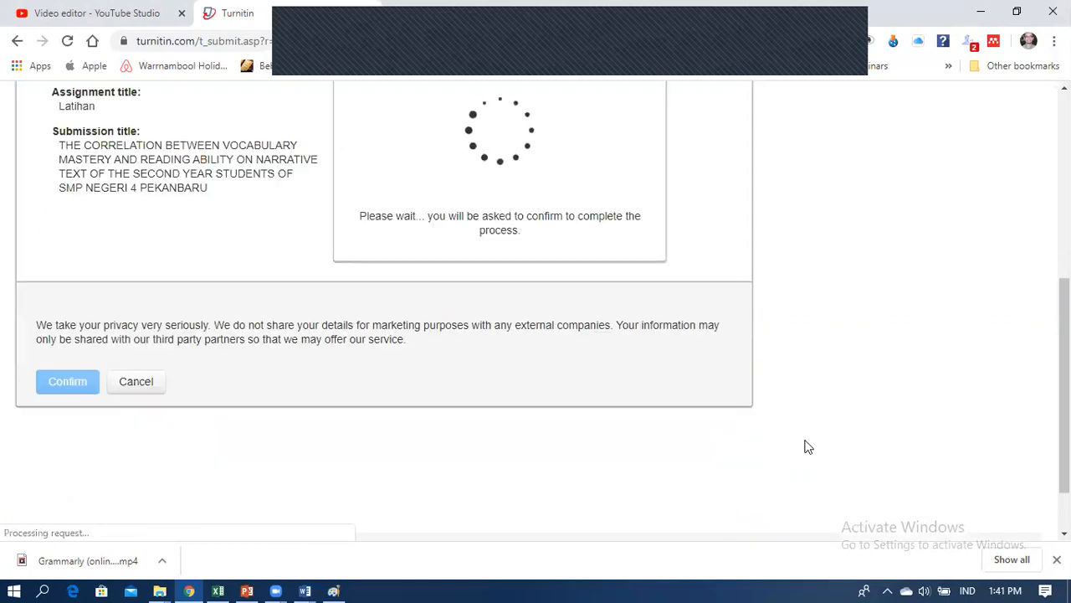
pyautogui.scroll(4, 807, 446)
pyautogui.scroll(-2, 808, 445)
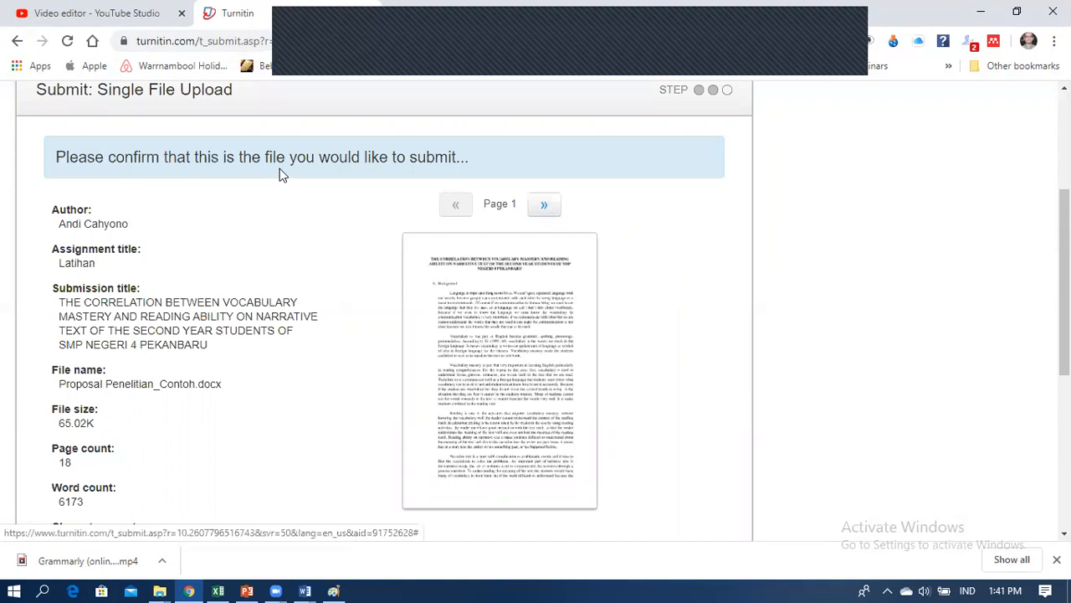
pyautogui.scroll(-1, 547, 355)
pyautogui.scroll(-3, 547, 355)
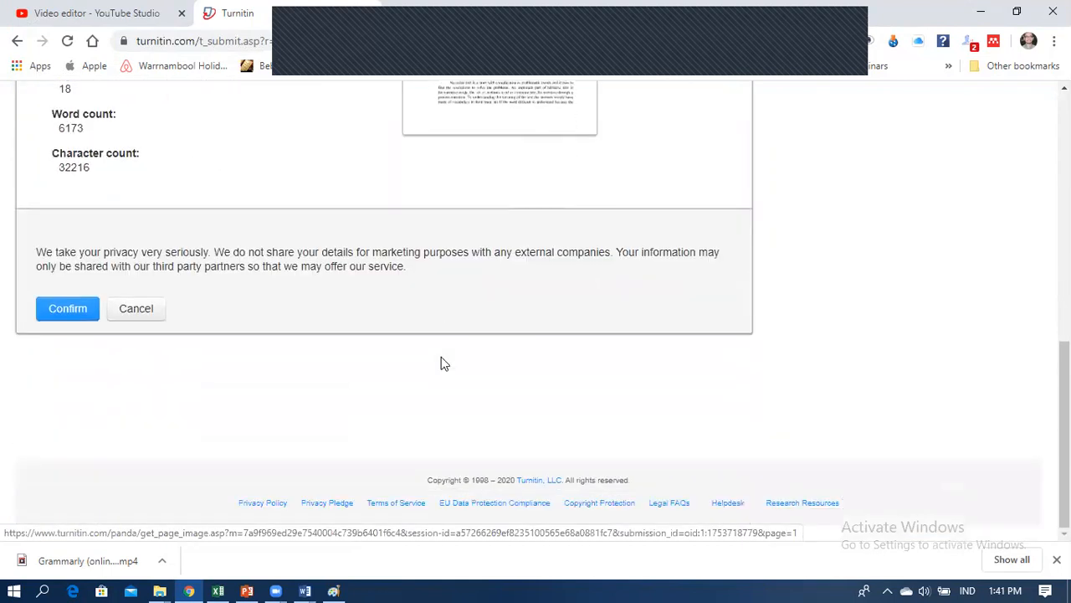
pyautogui.click(73, 315)
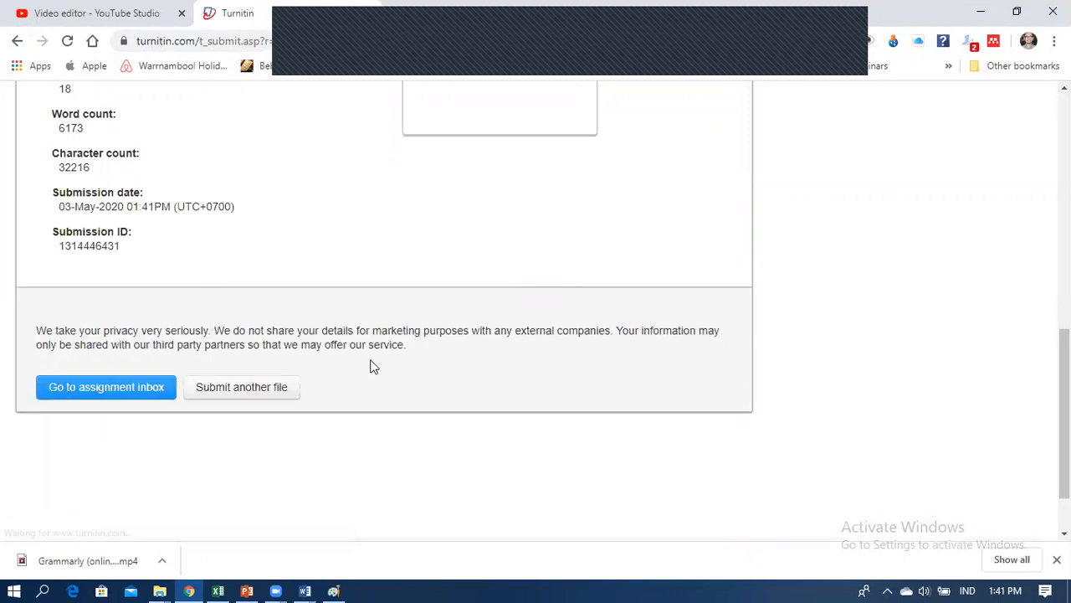
pyautogui.scroll(4, 393, 363)
pyautogui.scroll(1, 393, 362)
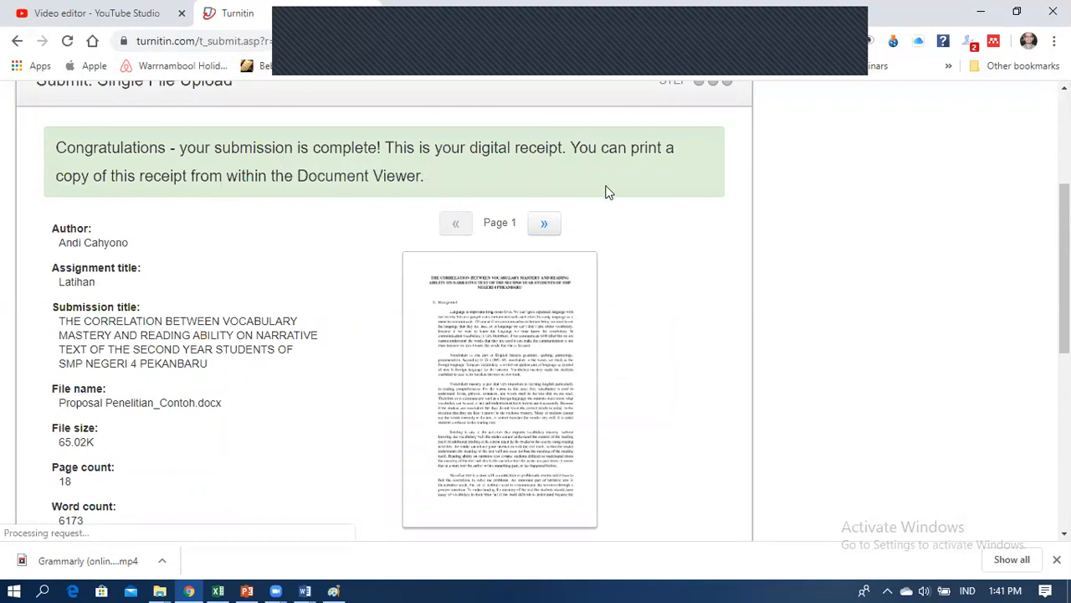
pyautogui.scroll(-2, 658, 348)
pyautogui.scroll(-4, 658, 360)
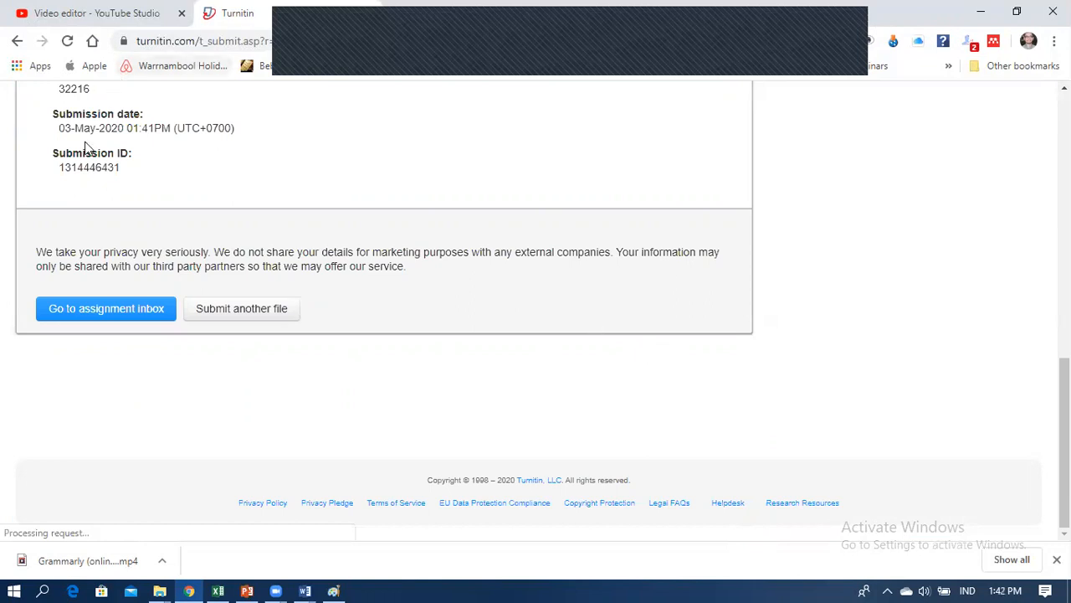
# Step: Check the Latihan inbox's pending similarity, then go home and open Educational Research
pyautogui.click(108, 308)
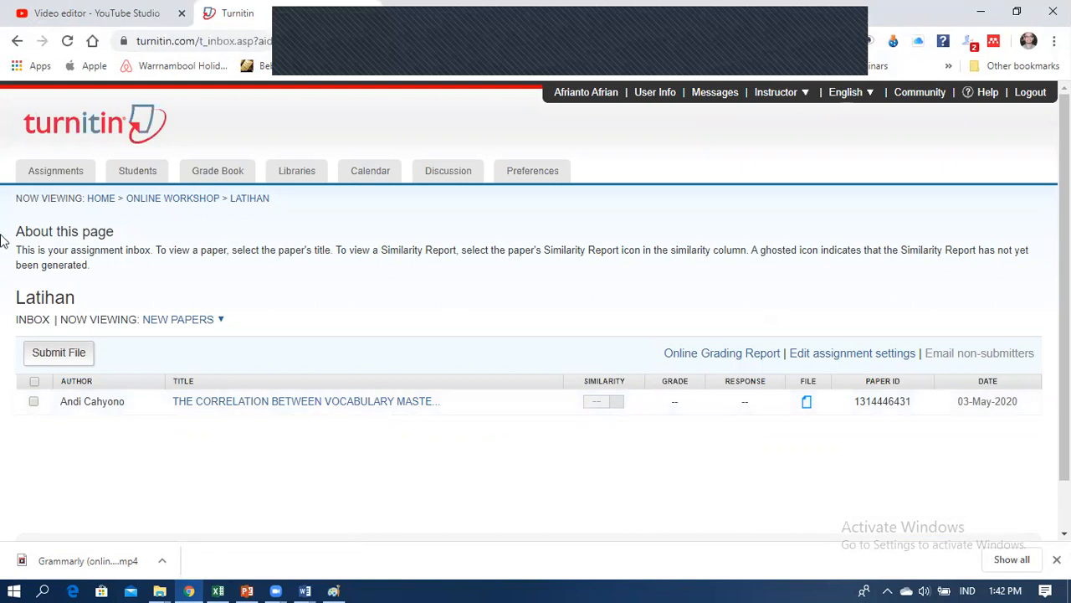
pyautogui.click(99, 200)
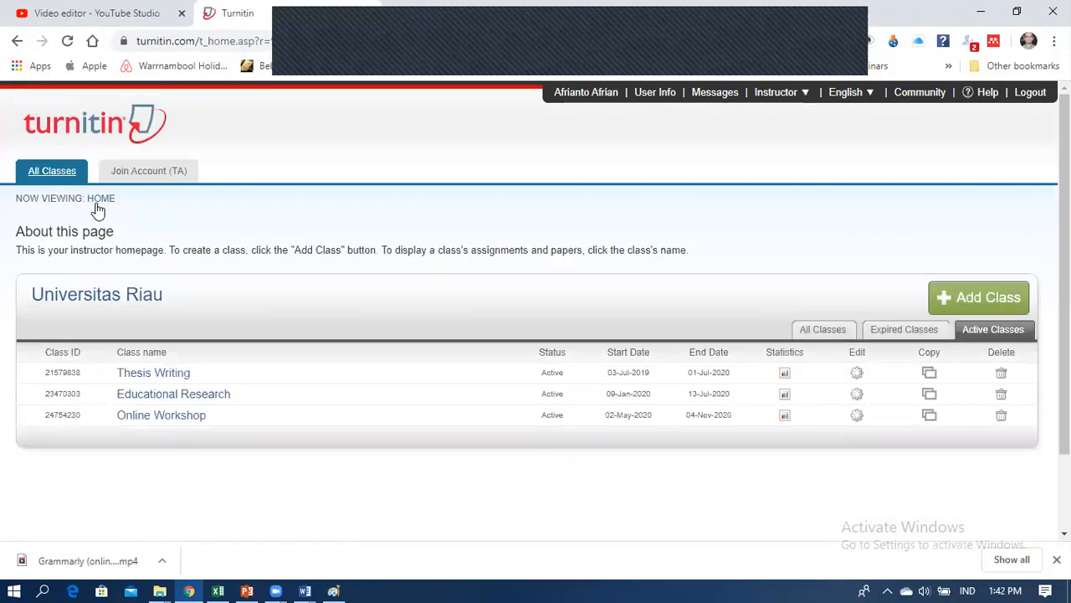
pyautogui.click(198, 398)
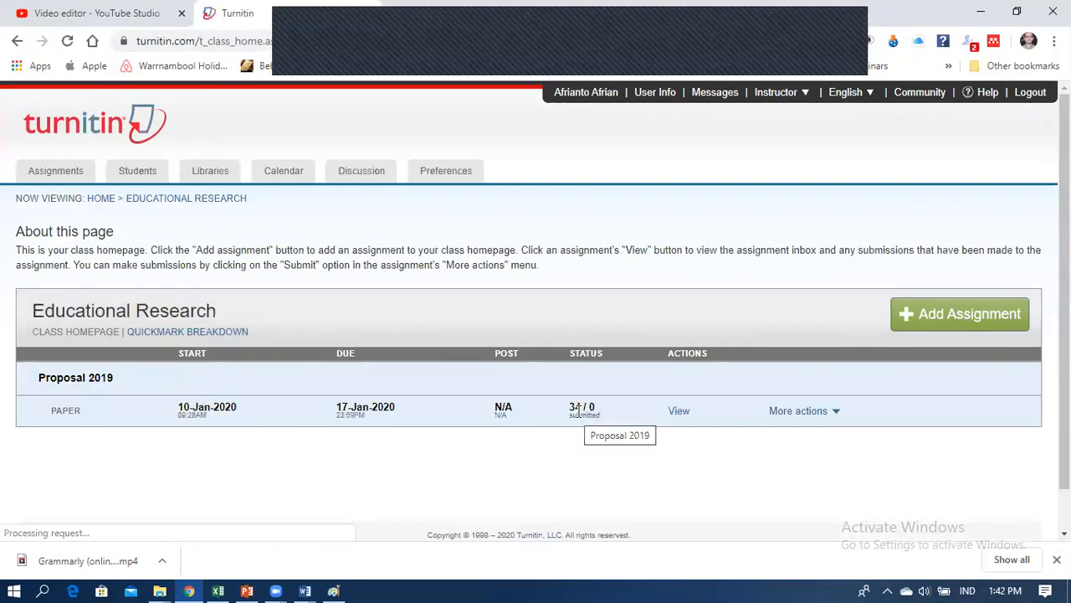
pyautogui.click(682, 415)
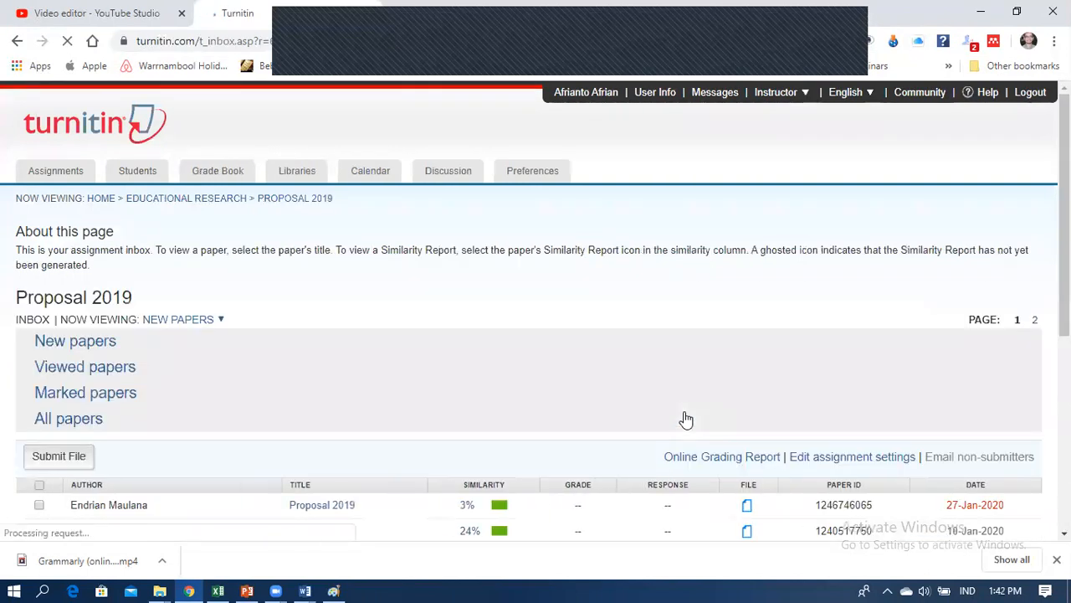
pyautogui.scroll(-1, 576, 411)
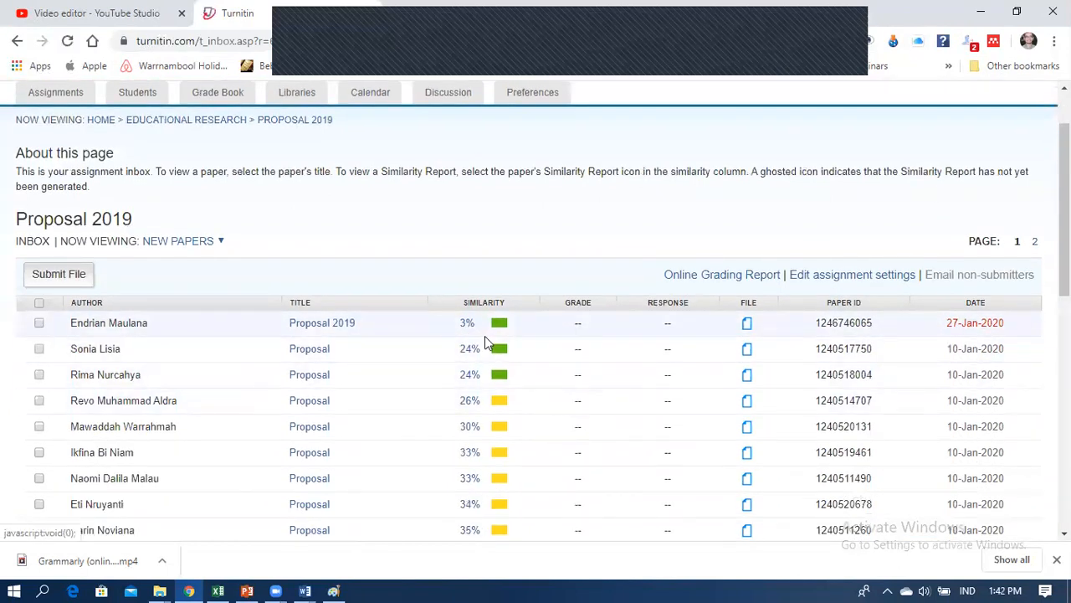
pyautogui.scroll(-8, 511, 347)
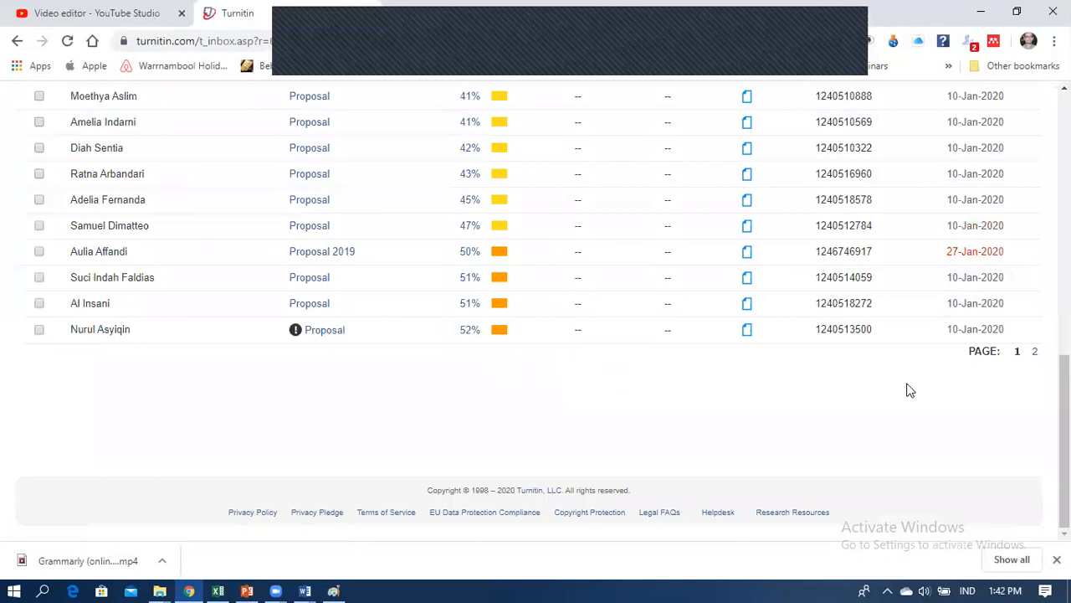
pyautogui.click(1035, 352)
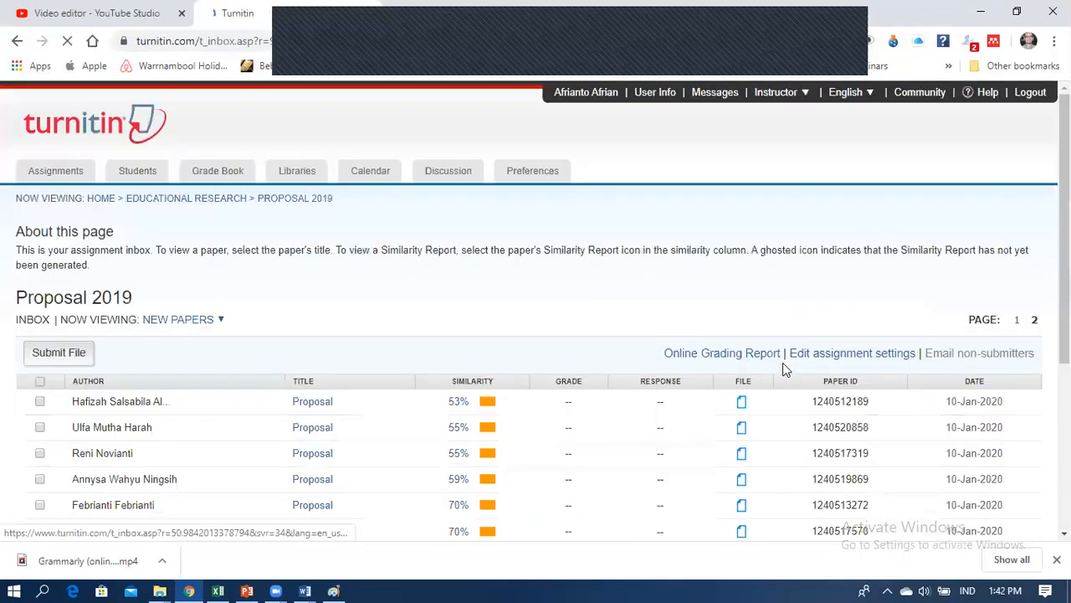
pyautogui.scroll(-4, 783, 362)
pyautogui.scroll(4, 498, 381)
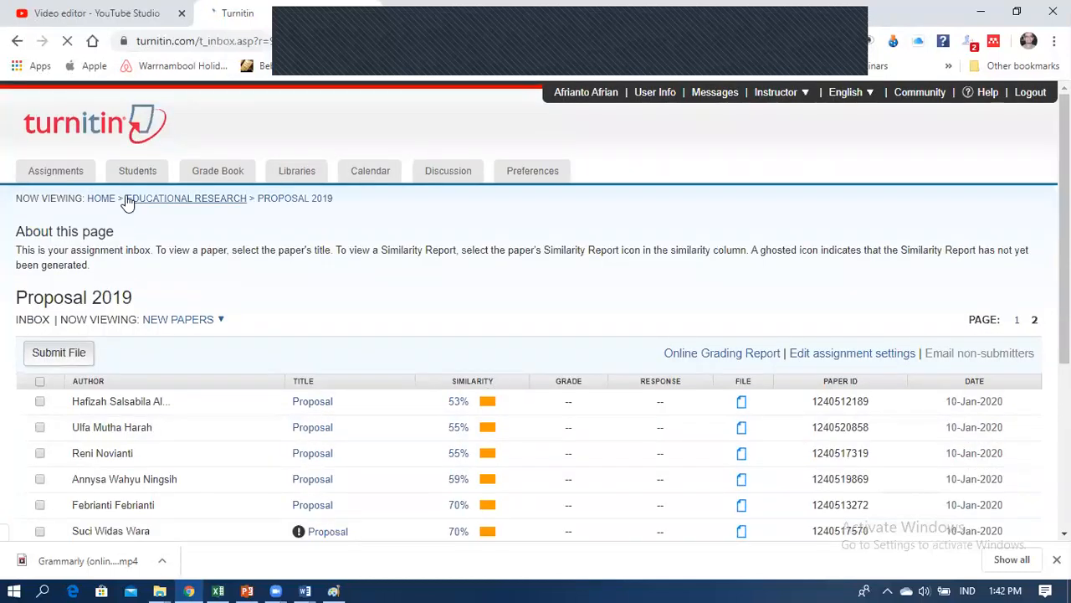
pyautogui.click(97, 203)
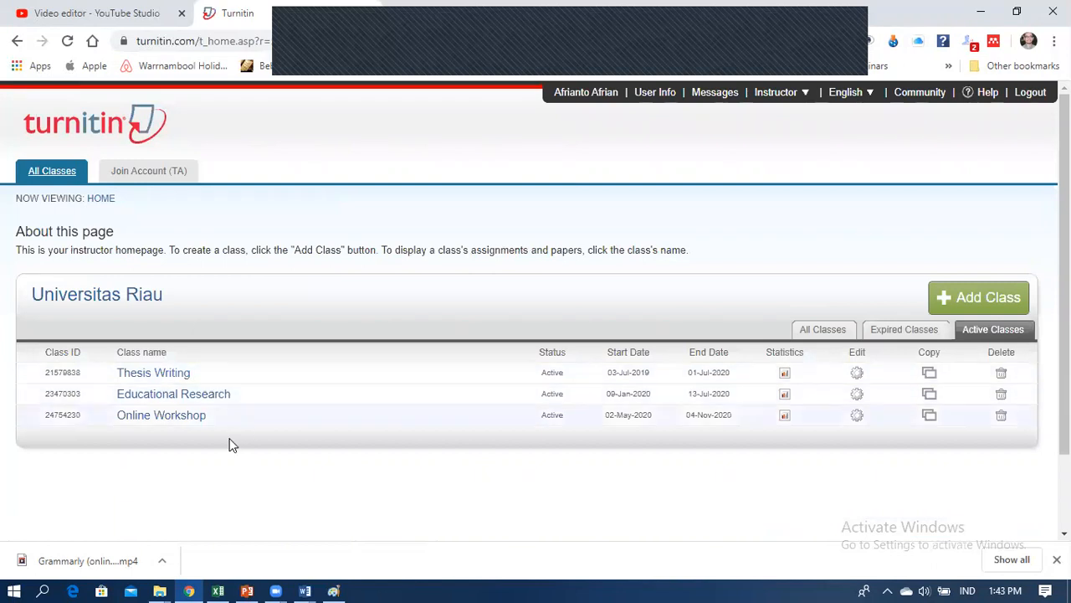
pyautogui.click(178, 424)
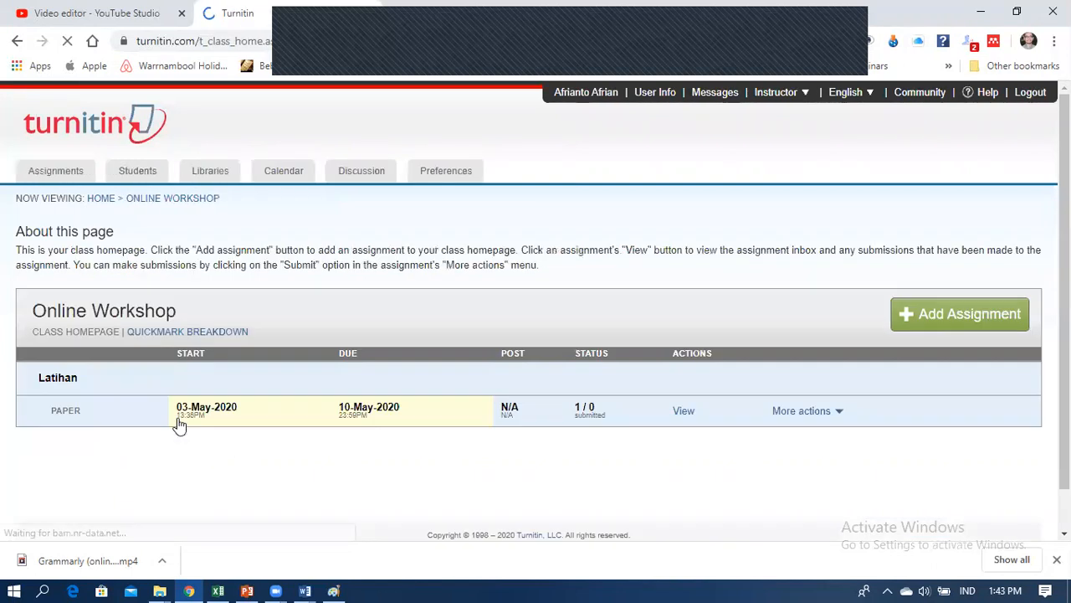
pyautogui.click(686, 417)
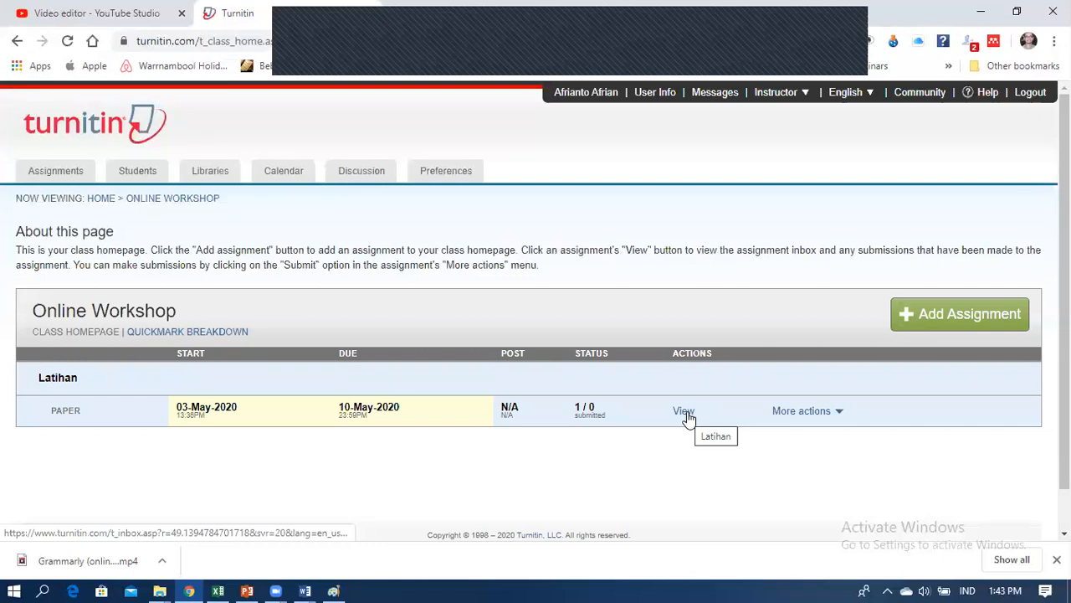
pyautogui.click(685, 417)
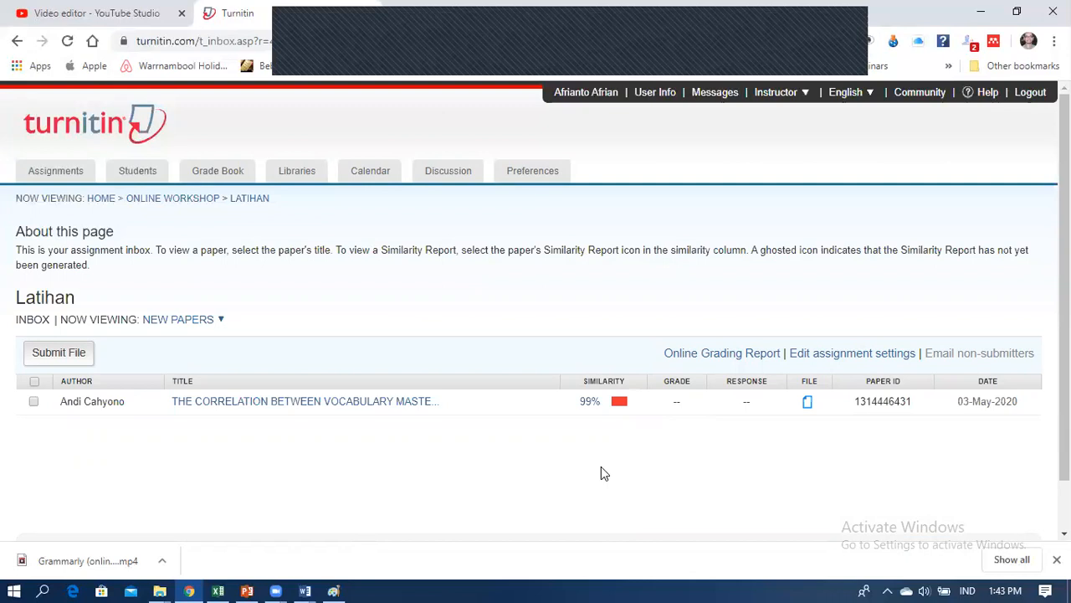
pyautogui.click(598, 404)
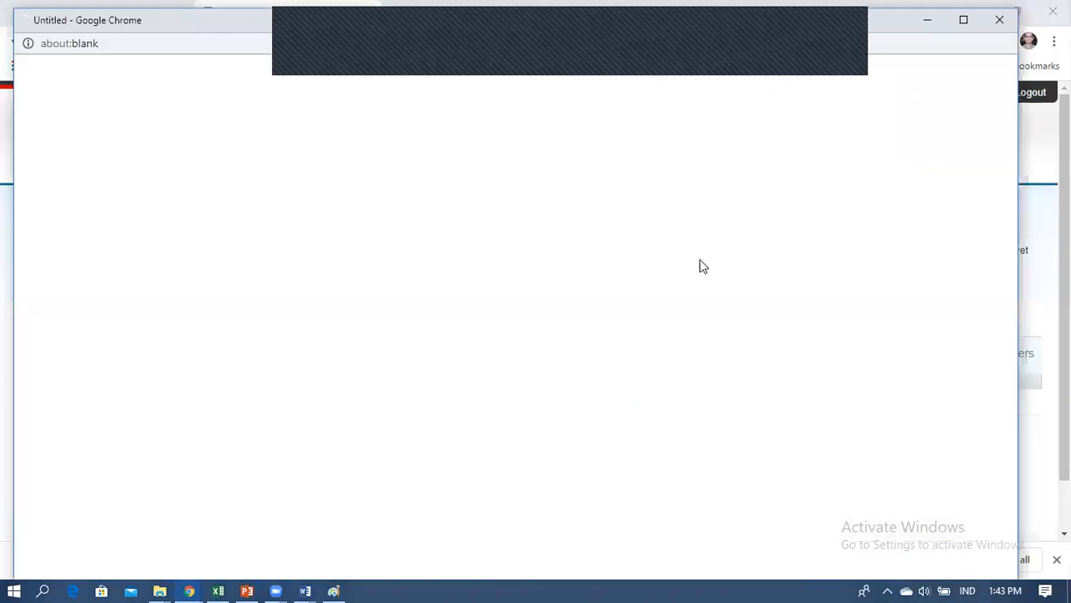
pyautogui.click(1000, 25)
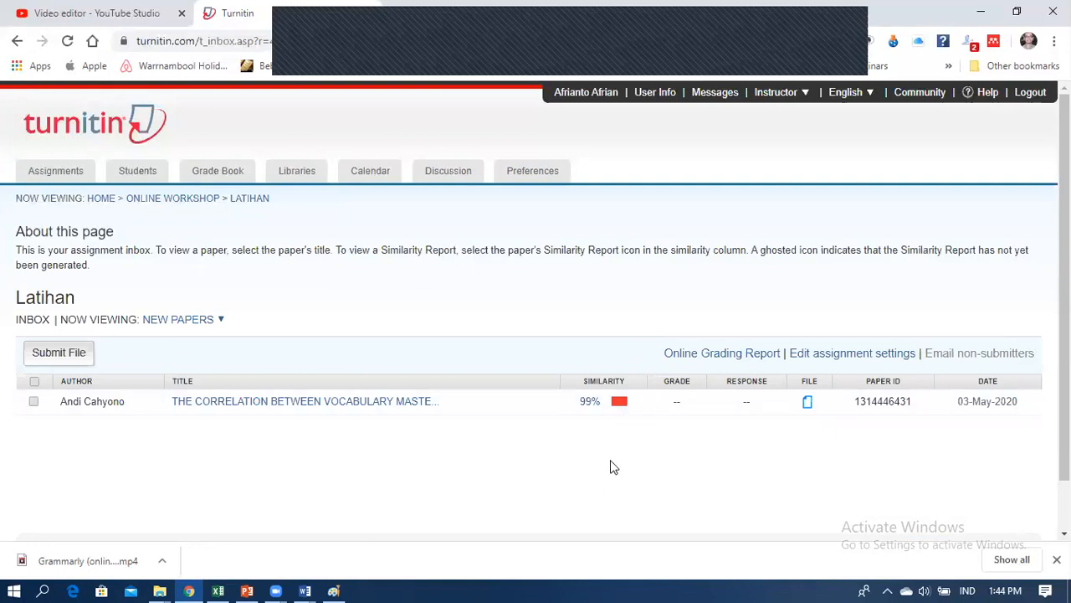
# Step: Reopen the 99% similarity report maximized, showing the Match Overview and the 63% source's breakdown
pyautogui.click(591, 401)
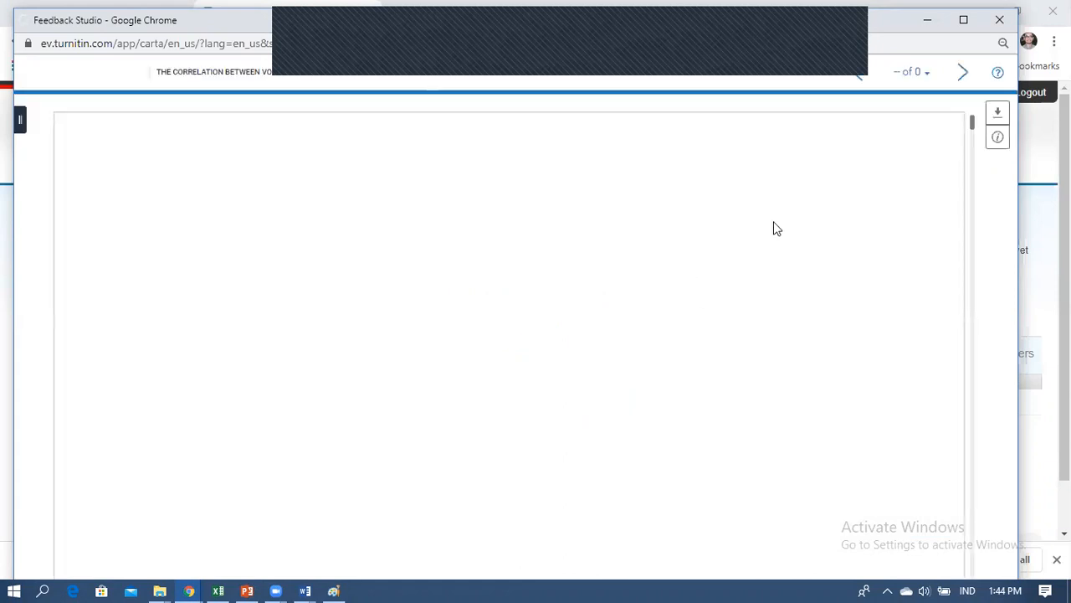
pyautogui.click(965, 20)
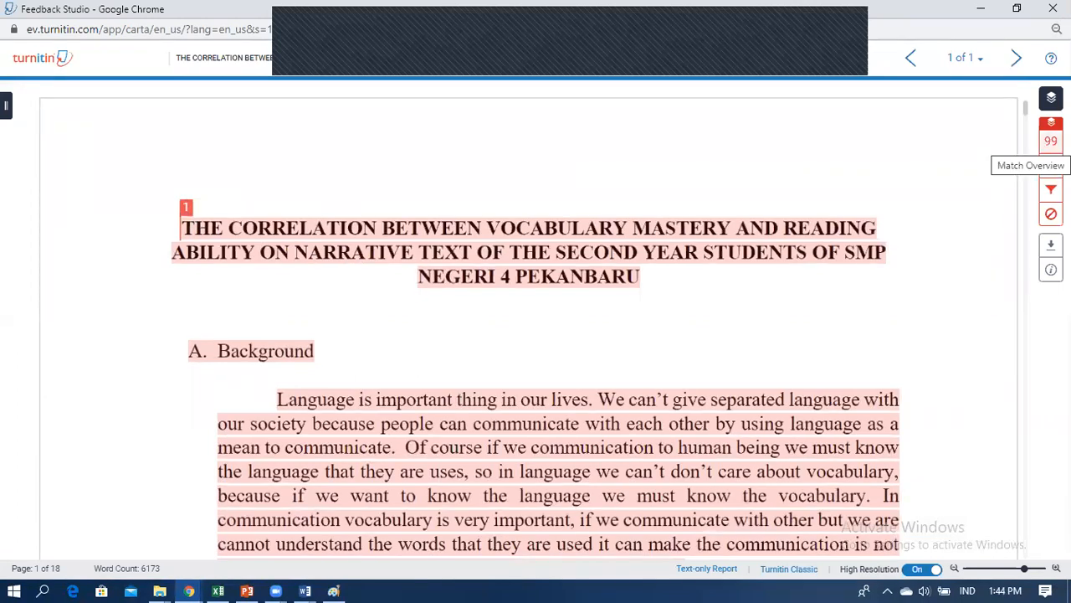
pyautogui.click(1051, 141)
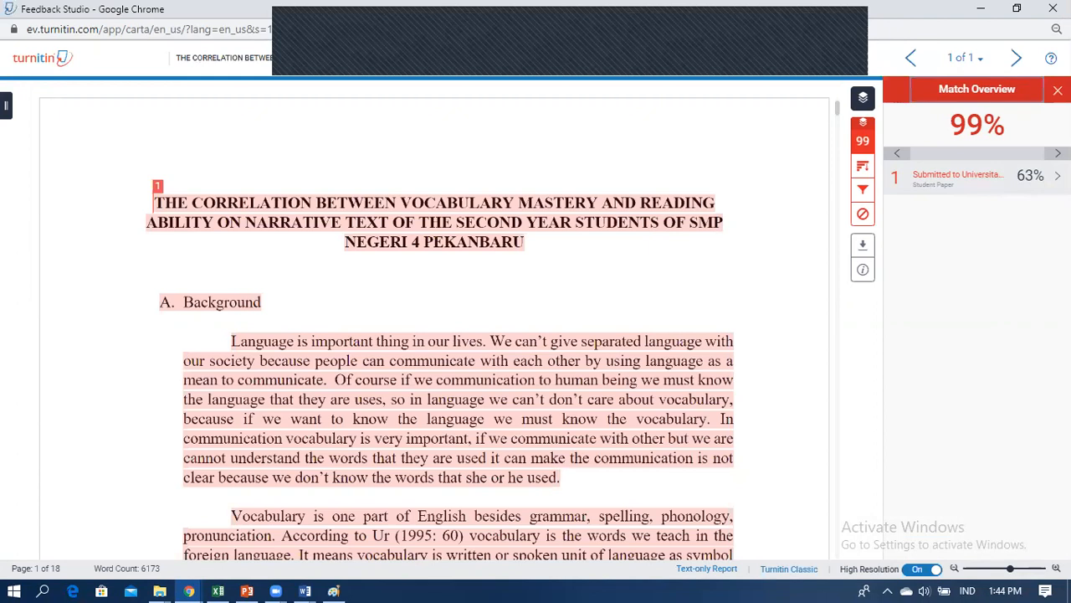
pyautogui.click(954, 176)
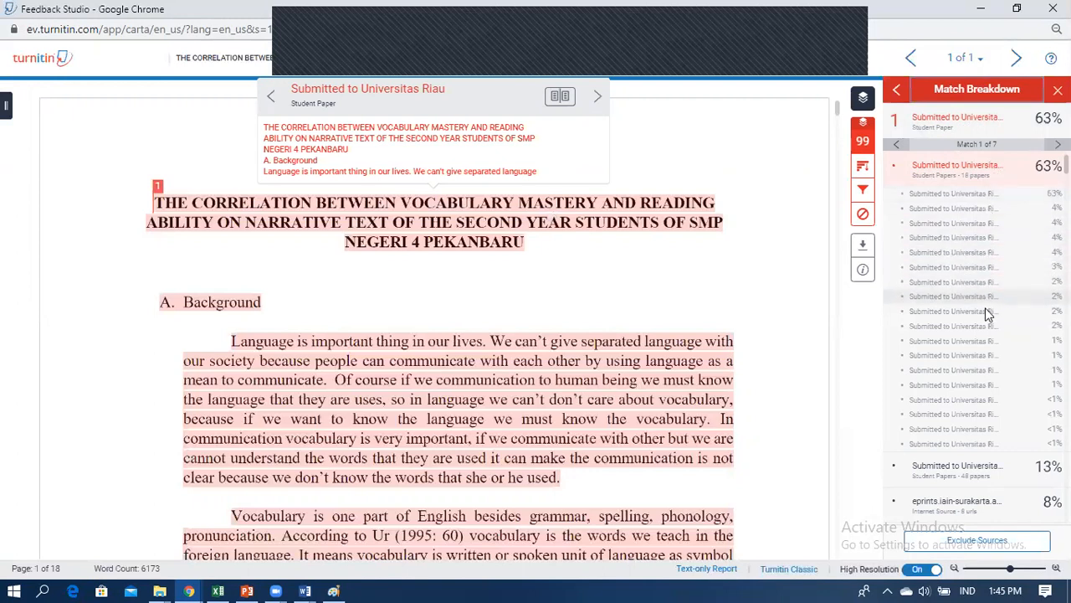
# Step: Expand the 13% source to preview its matches, then collapse it and close the eprints.iain-surakarta.ac.id preview
pyautogui.scroll(-1, 987, 318)
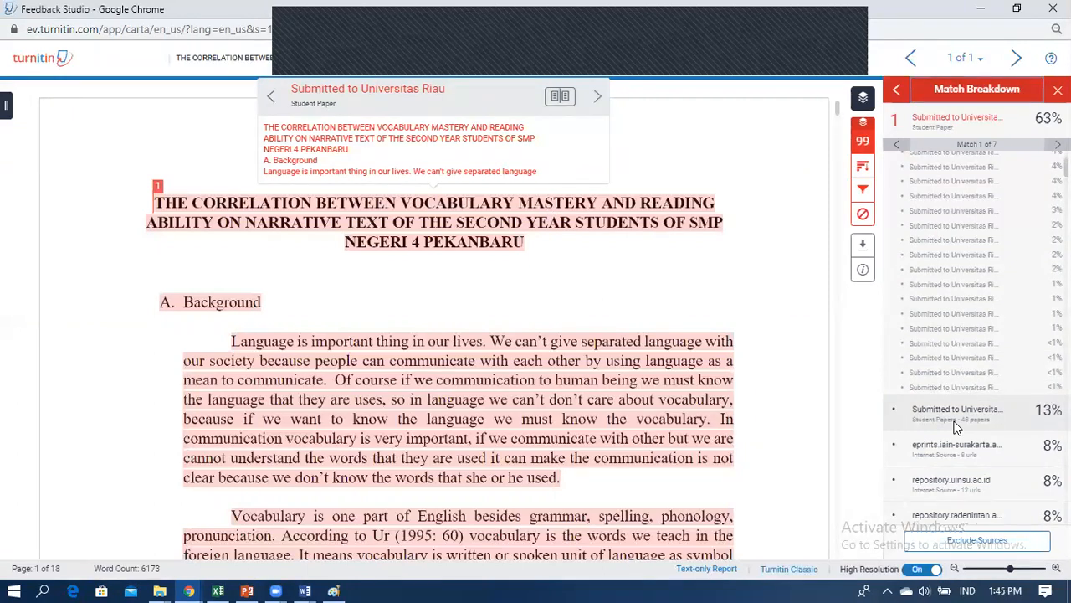
pyautogui.click(1008, 425)
pyautogui.click(1025, 333)
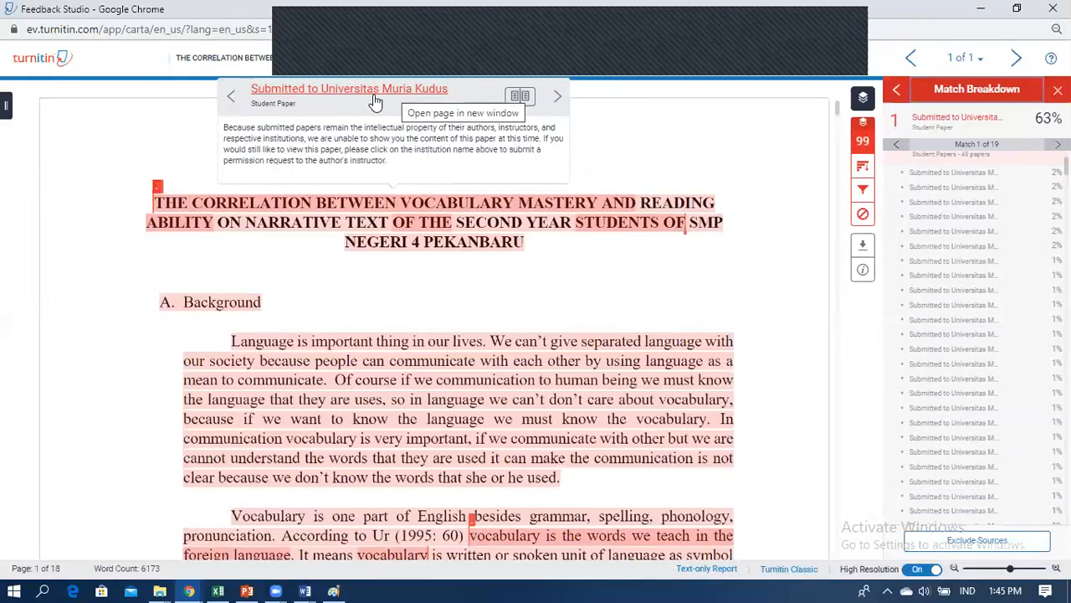
pyautogui.scroll(-5, 1025, 451)
pyautogui.scroll(-1, 1007, 433)
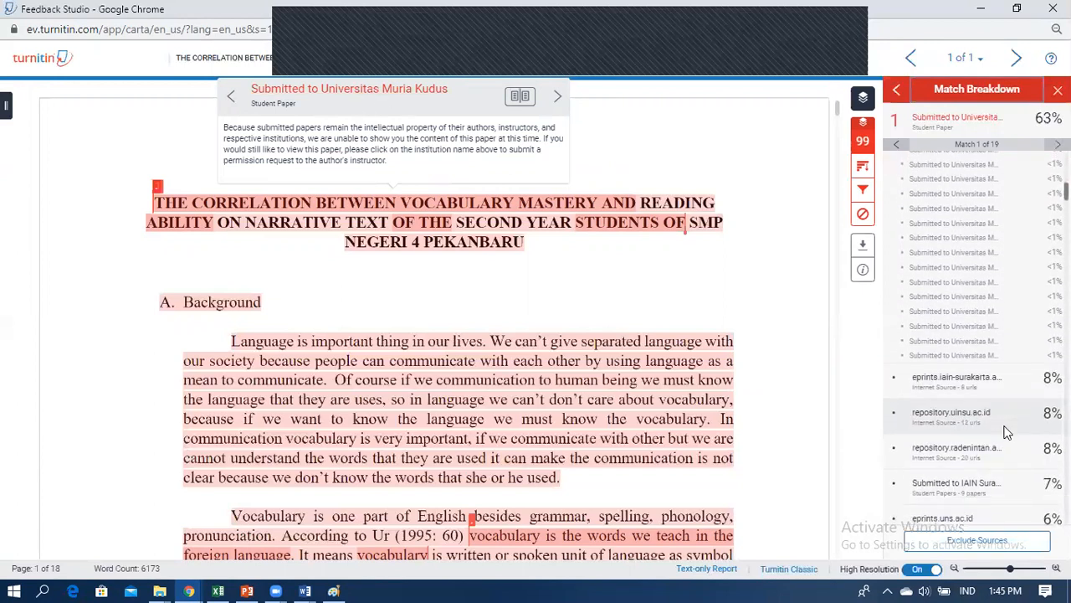
pyautogui.click(956, 384)
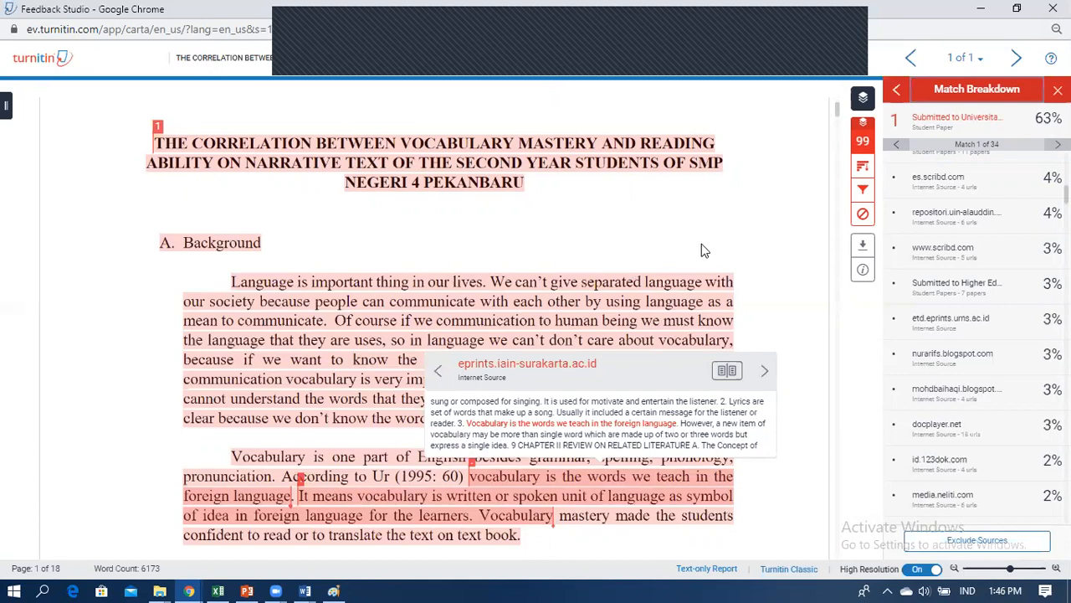
pyautogui.click(673, 307)
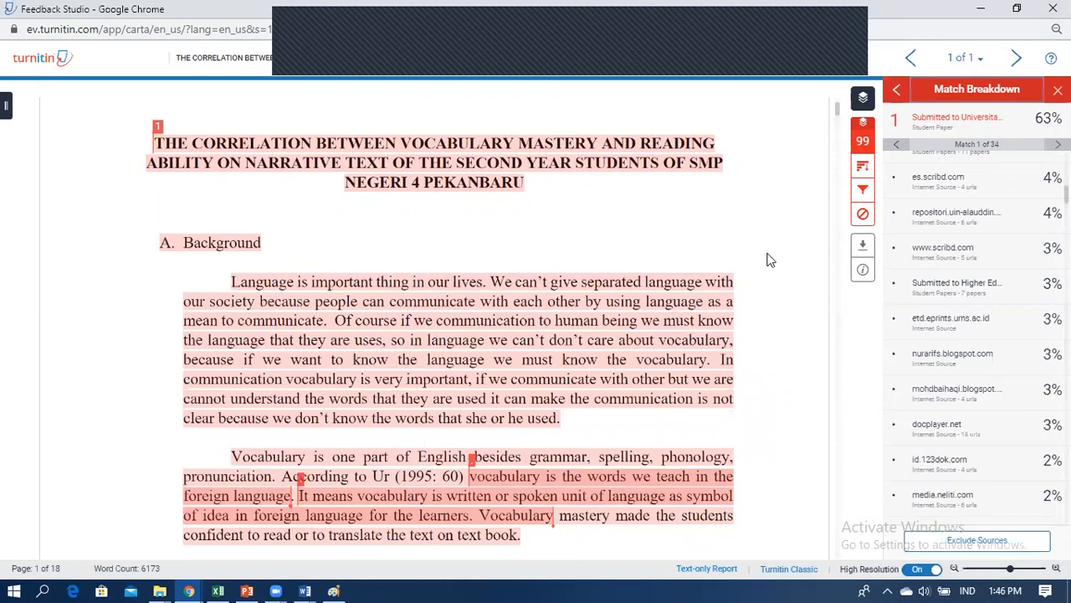
# Step: Download the report's Current View as a 3.5 MB PDF and open the downloaded file
pyautogui.click(863, 250)
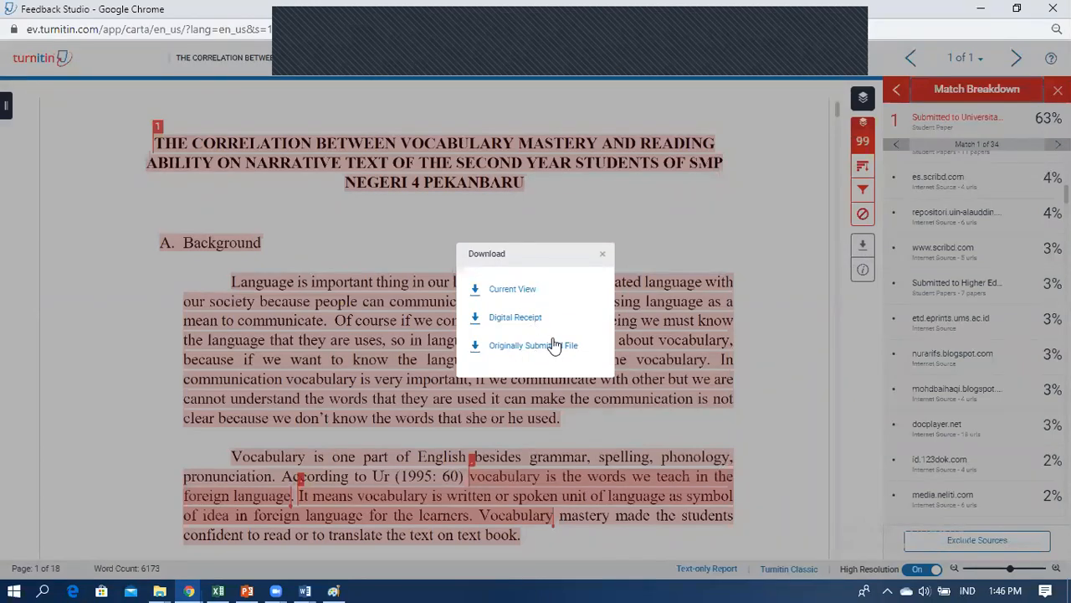
pyautogui.click(528, 298)
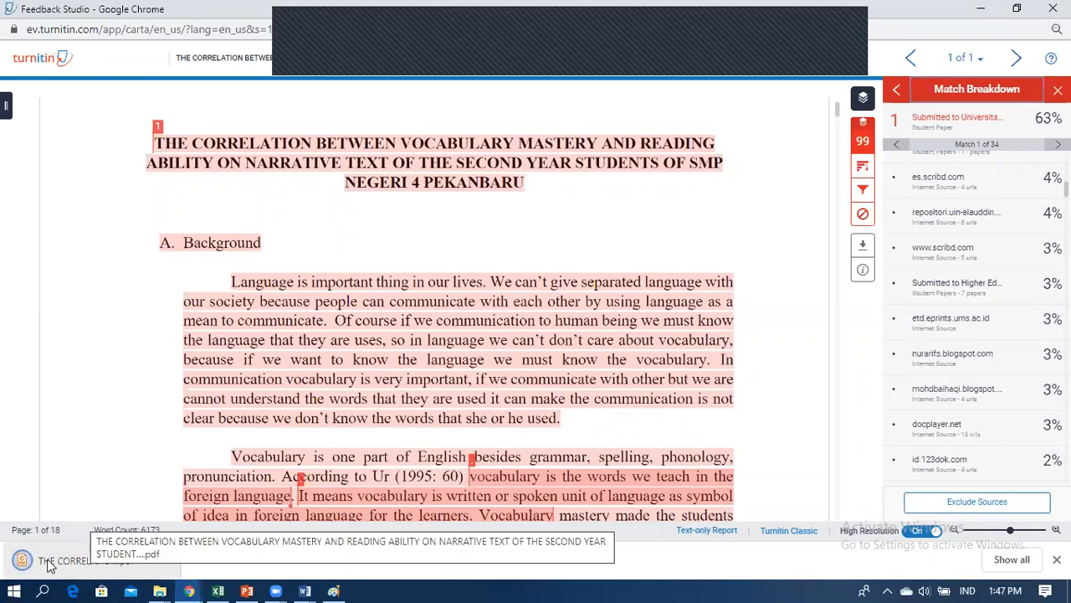
pyautogui.click(51, 565)
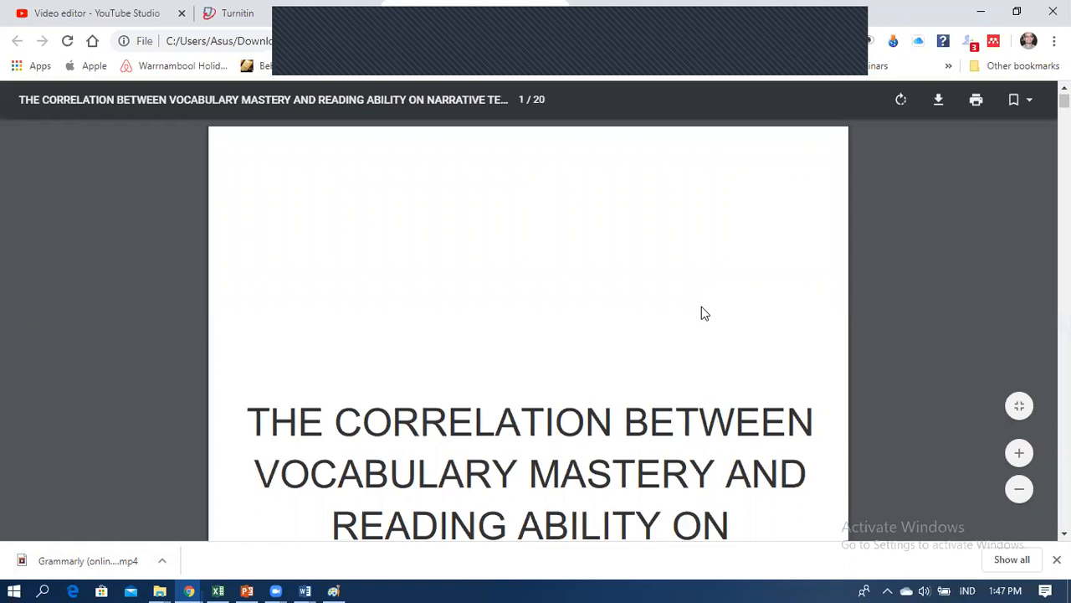
# Step: Scroll through the 20-page PDF to the 63% originality report page, then back to page 19
pyautogui.scroll(-7, 701, 310)
pyautogui.scroll(-10, 701, 310)
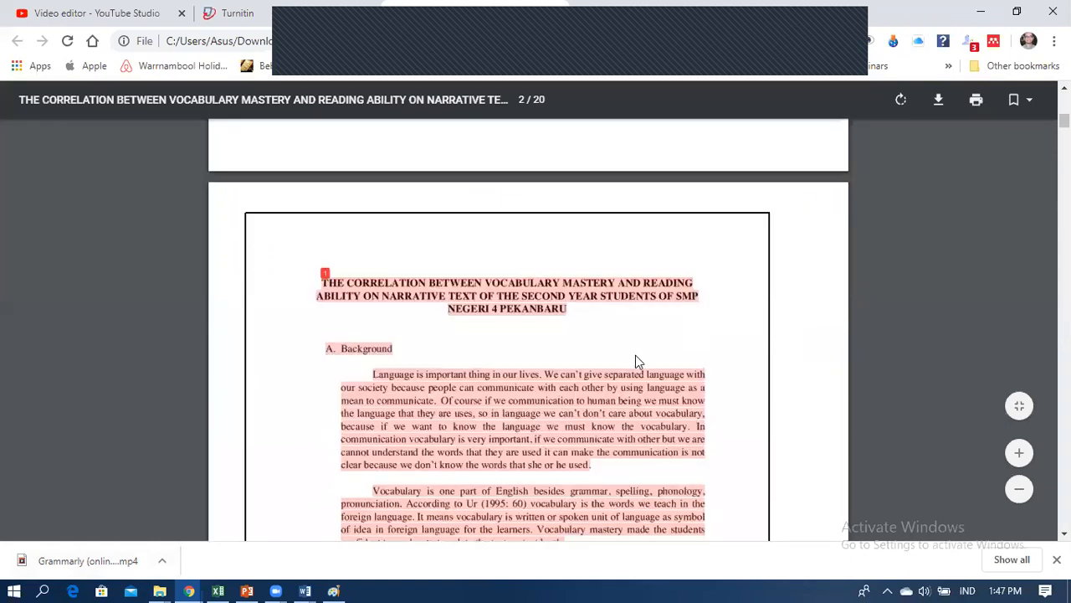
pyautogui.scroll(-15, 532, 383)
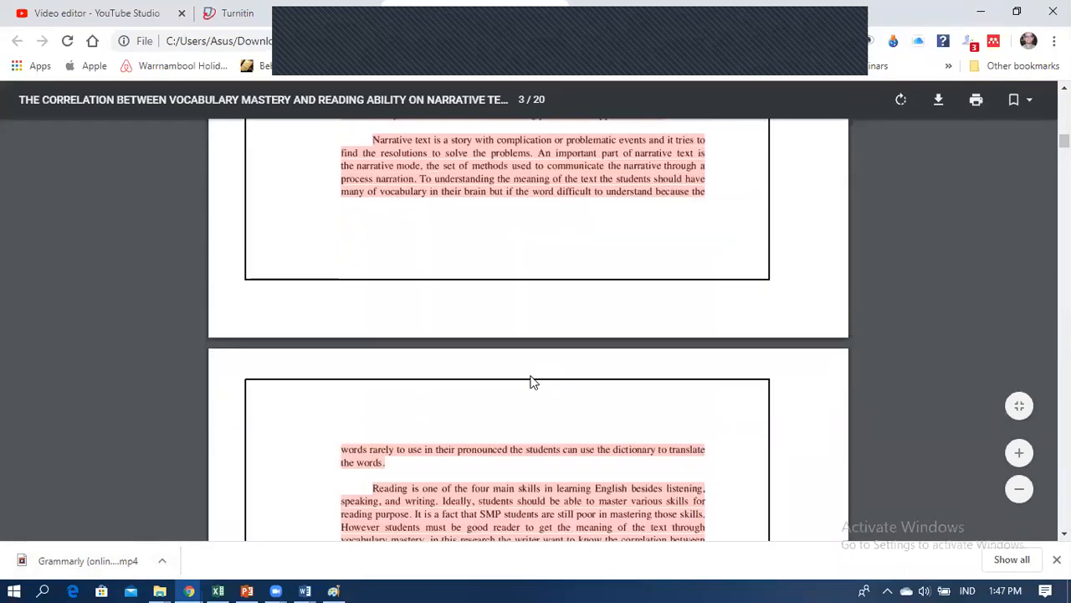
pyautogui.scroll(-8, 533, 382)
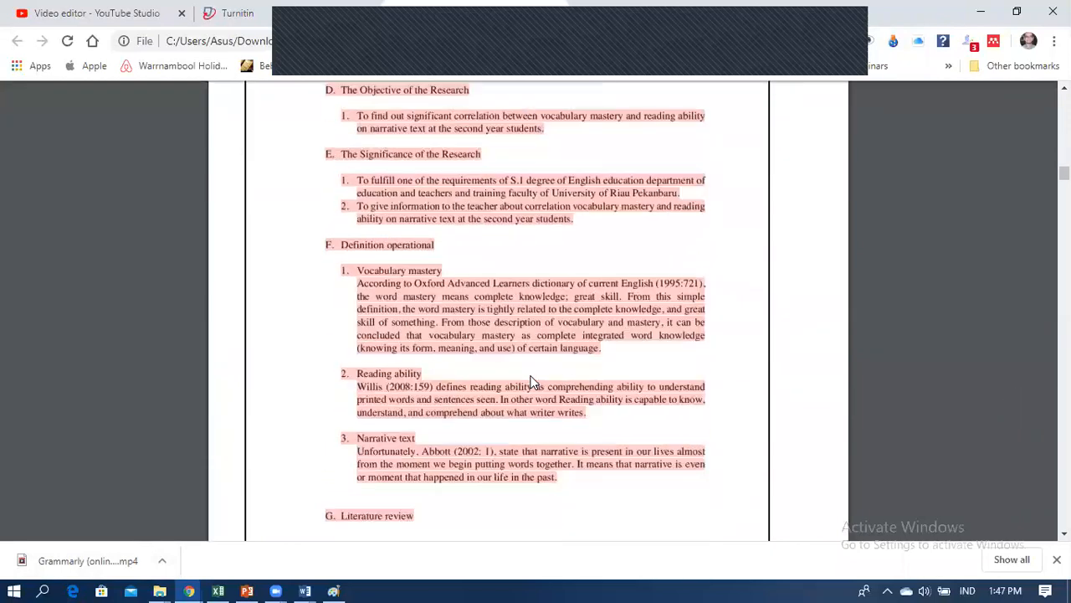
pyautogui.scroll(-15, 532, 382)
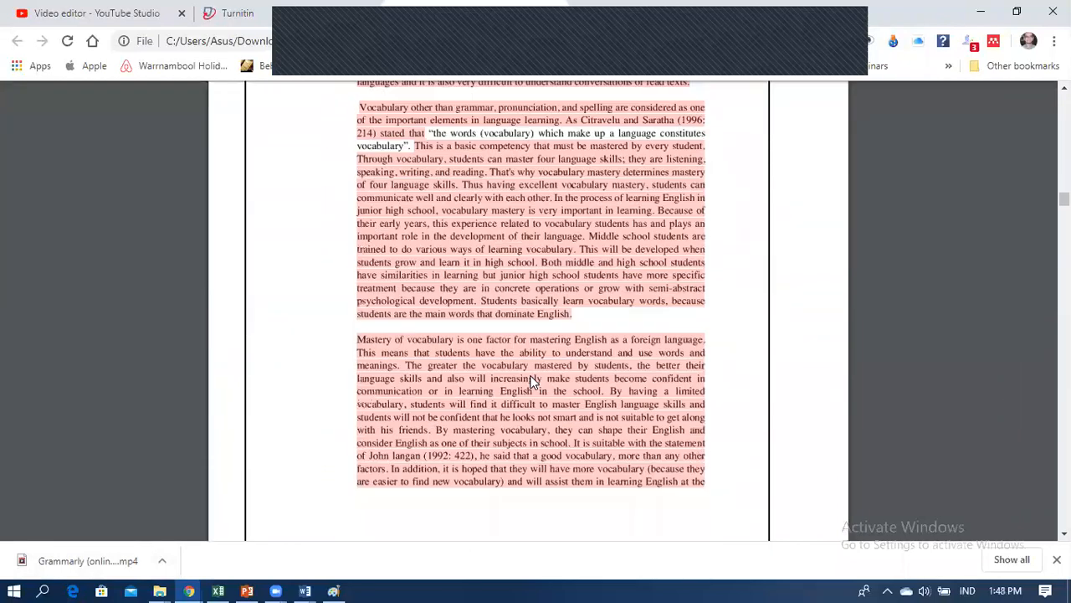
pyautogui.scroll(-15, 531, 382)
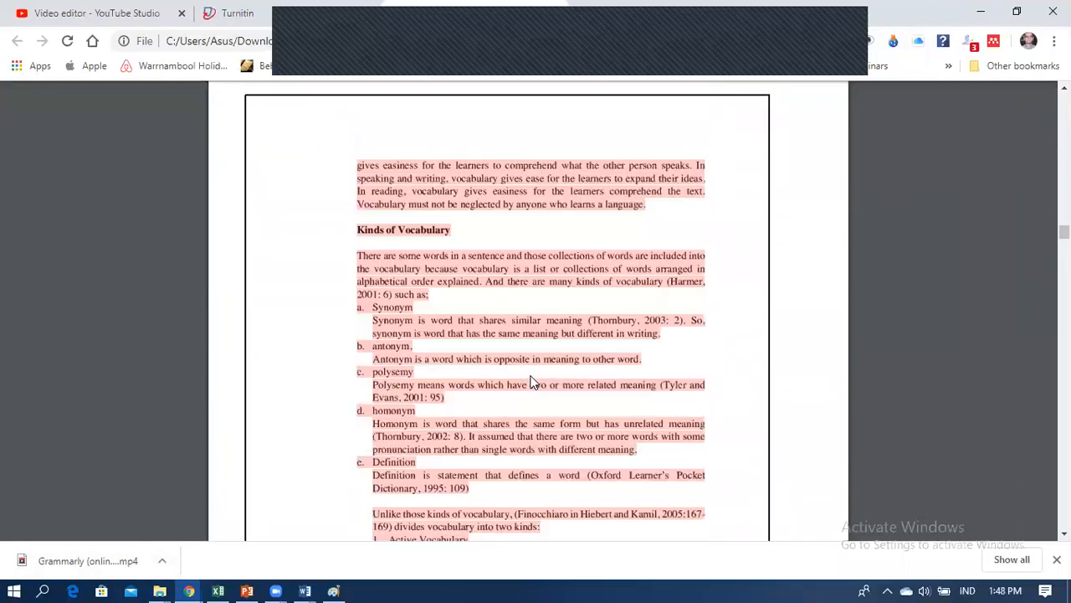
pyautogui.scroll(-5, 531, 382)
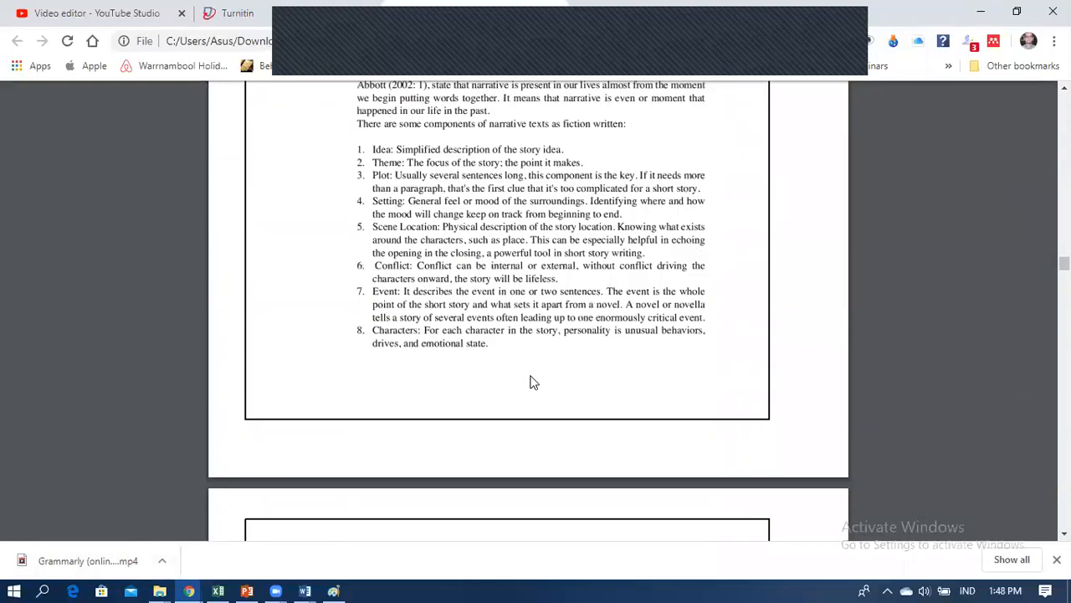
pyautogui.scroll(-5, 532, 383)
pyautogui.scroll(-15, 531, 382)
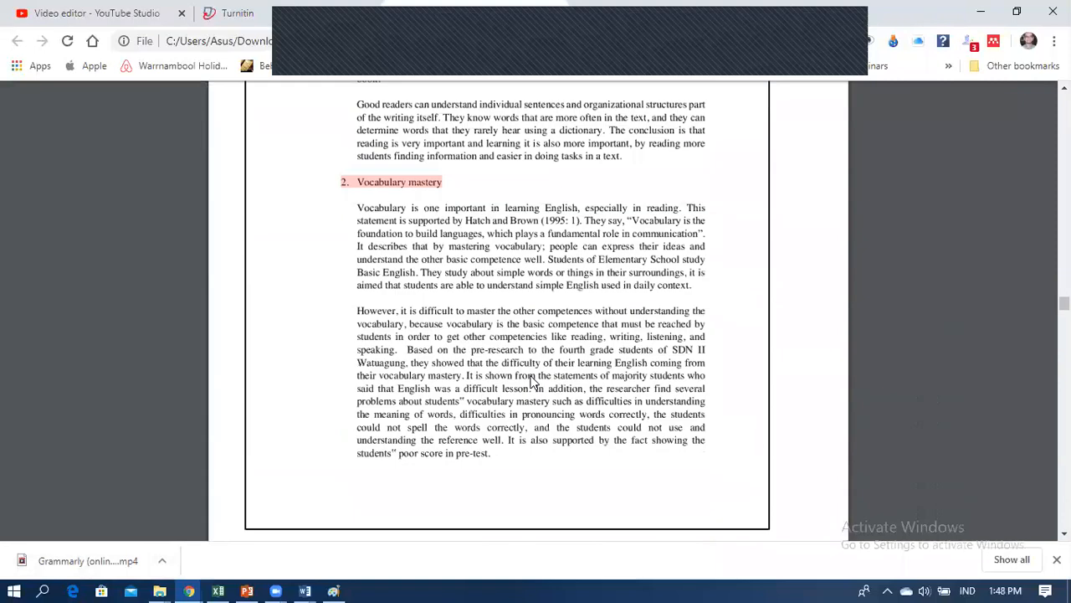
pyautogui.scroll(-15, 531, 382)
pyautogui.scroll(-15, 531, 383)
pyautogui.scroll(-15, 531, 382)
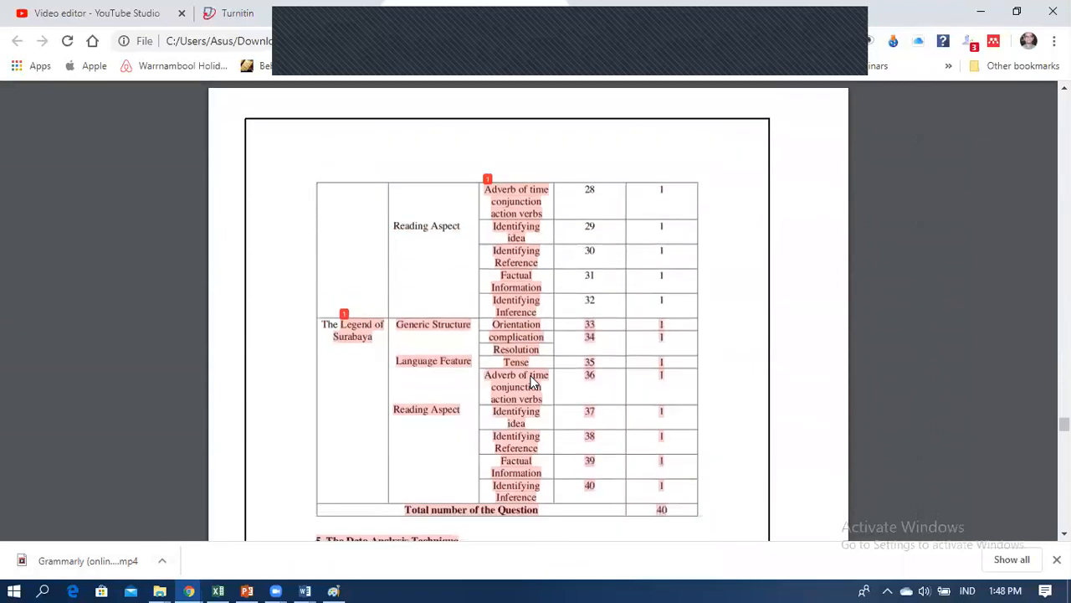
pyautogui.scroll(-20, 531, 383)
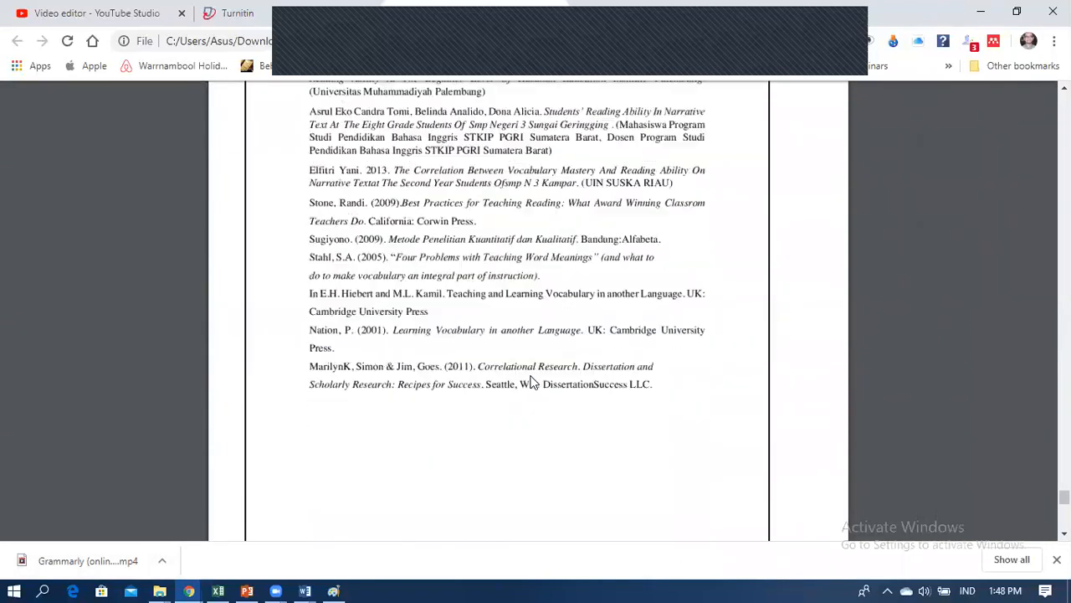
pyautogui.scroll(-6, 531, 382)
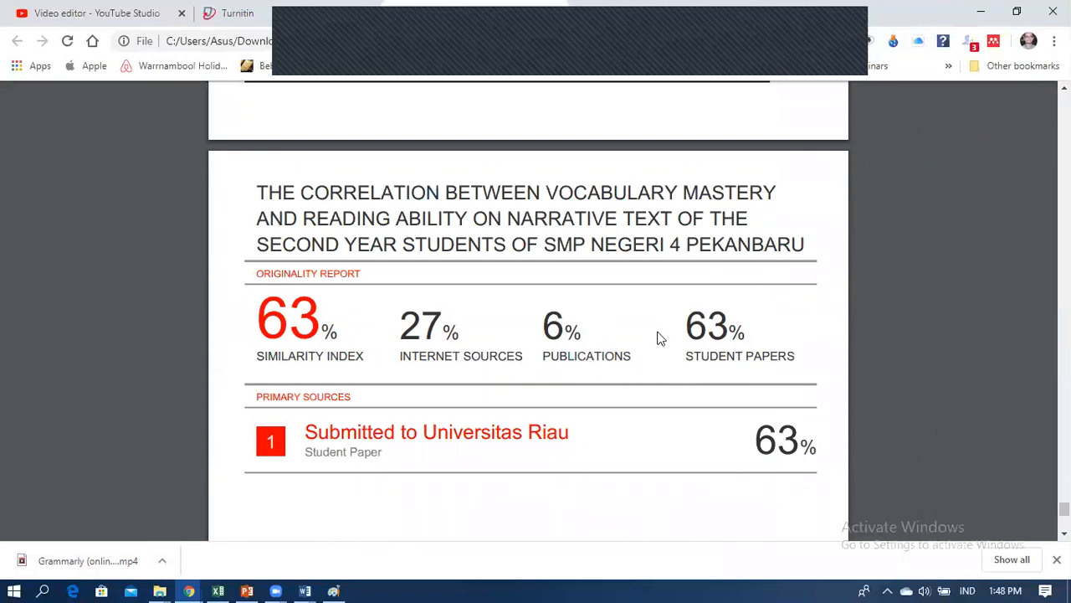
pyautogui.scroll(-1, 428, 440)
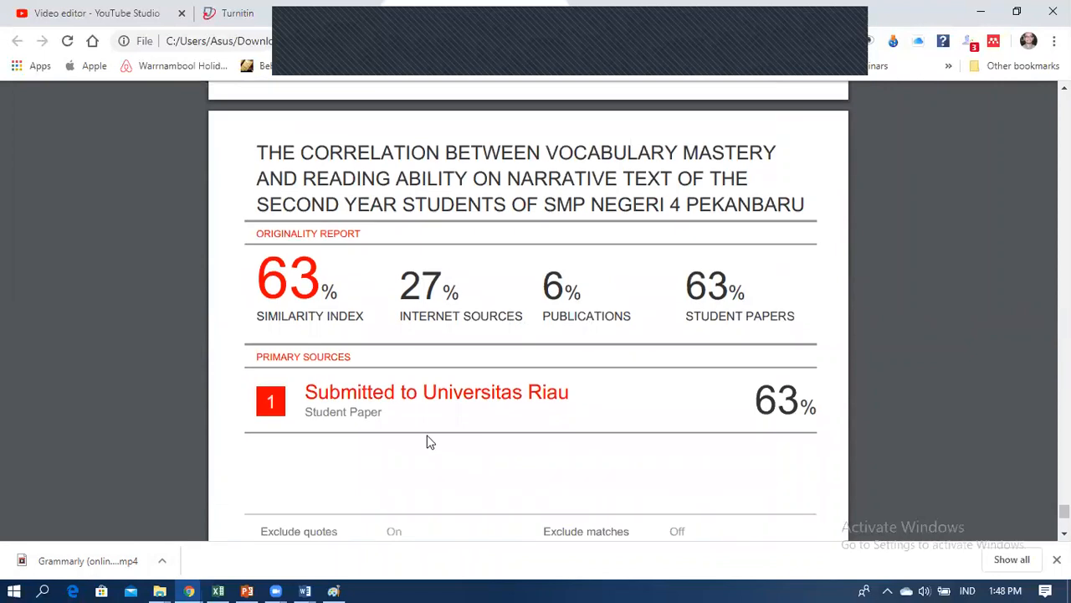
pyautogui.scroll(-5, 714, 363)
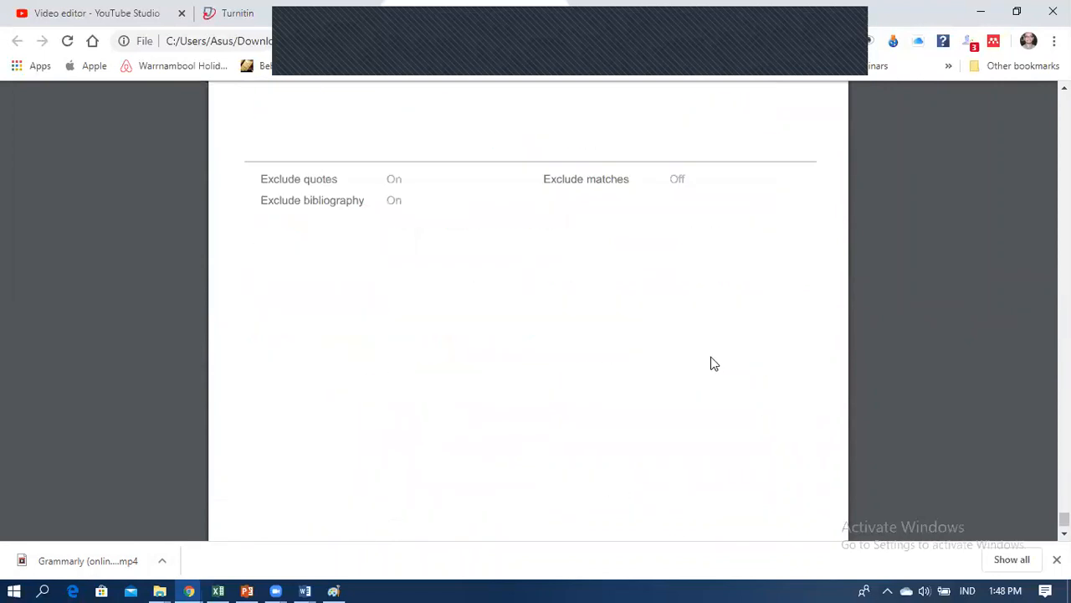
pyautogui.scroll(4, 714, 363)
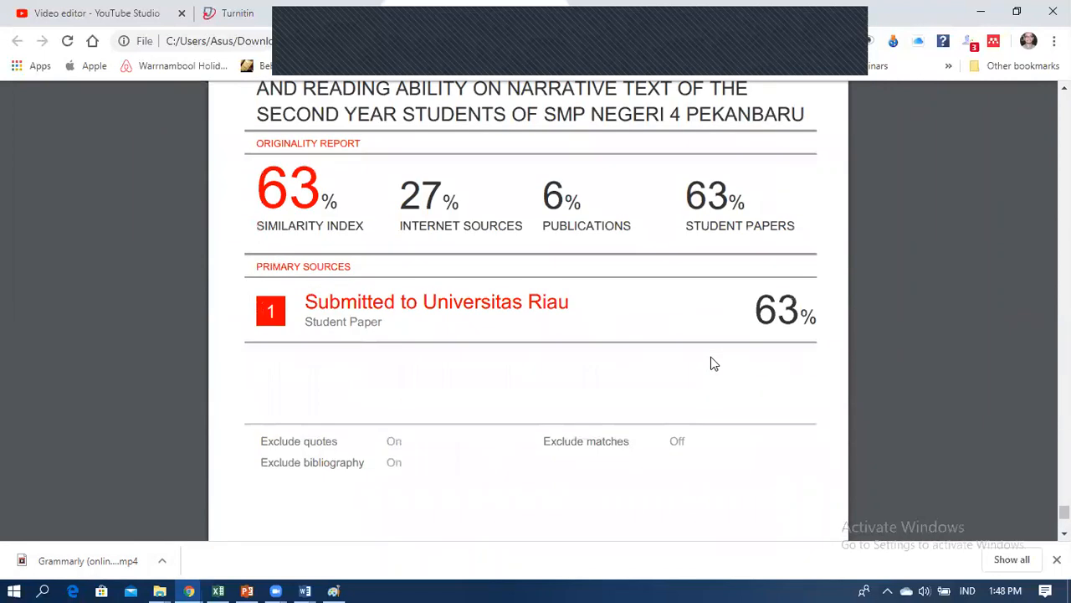
pyautogui.scroll(5, 714, 363)
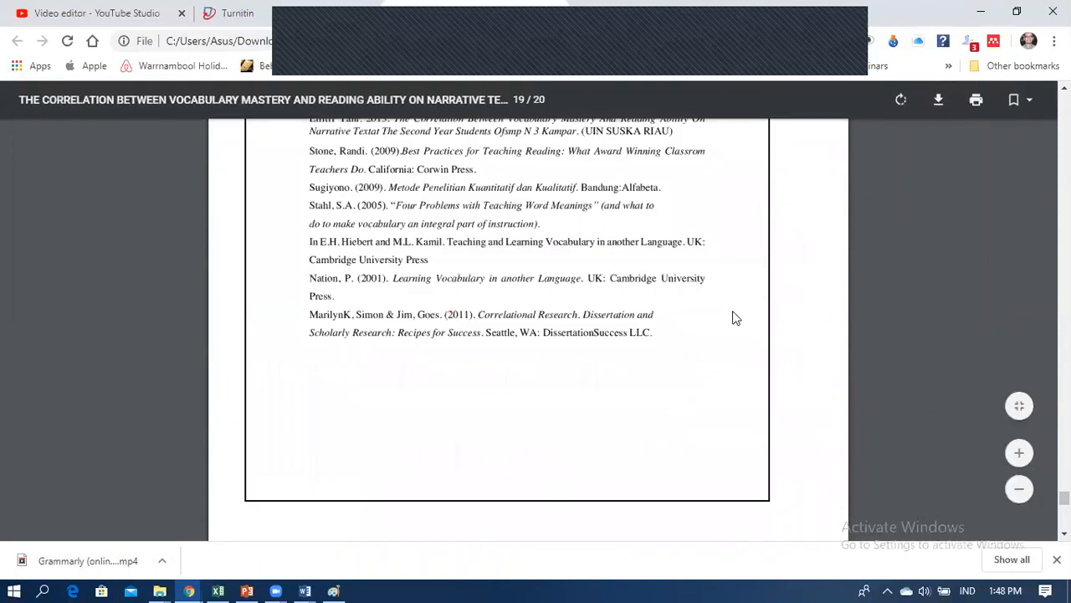
pyautogui.scroll(5, 734, 316)
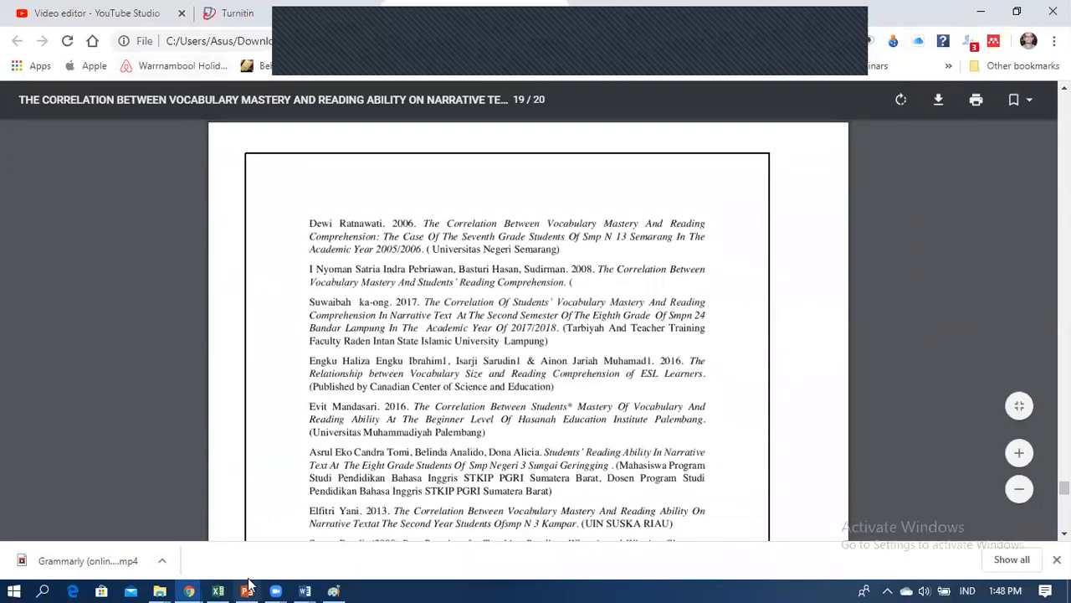
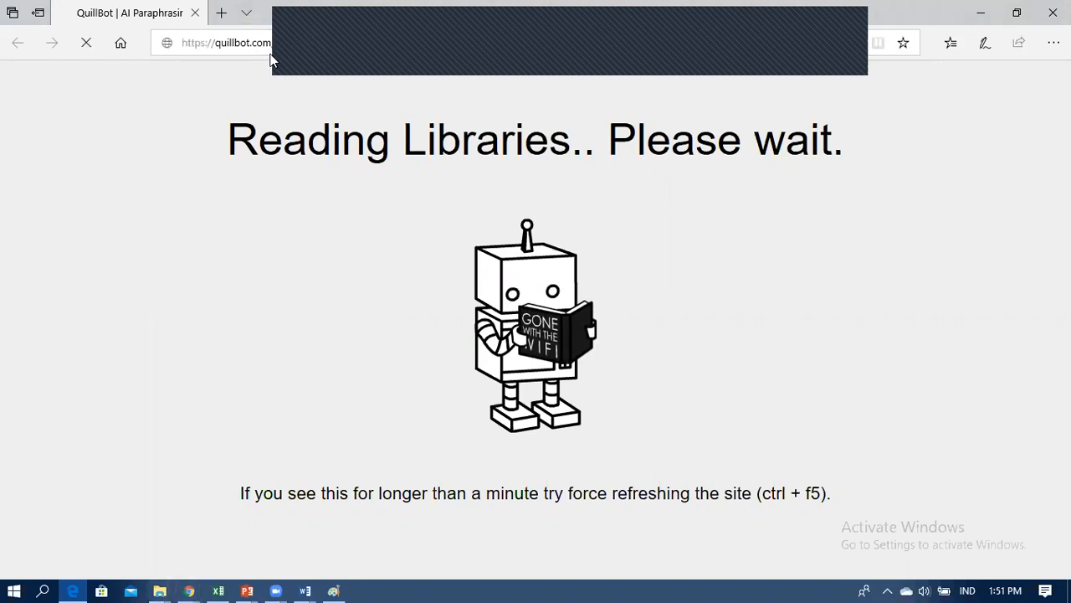
# Step: Copy the QuillBot web address and load quillbot.com in a new Chrome tab
pyautogui.moveTo(284, 41); pyautogui.dragTo(182, 48)
pyautogui.hotkey('ctrl', 'c')
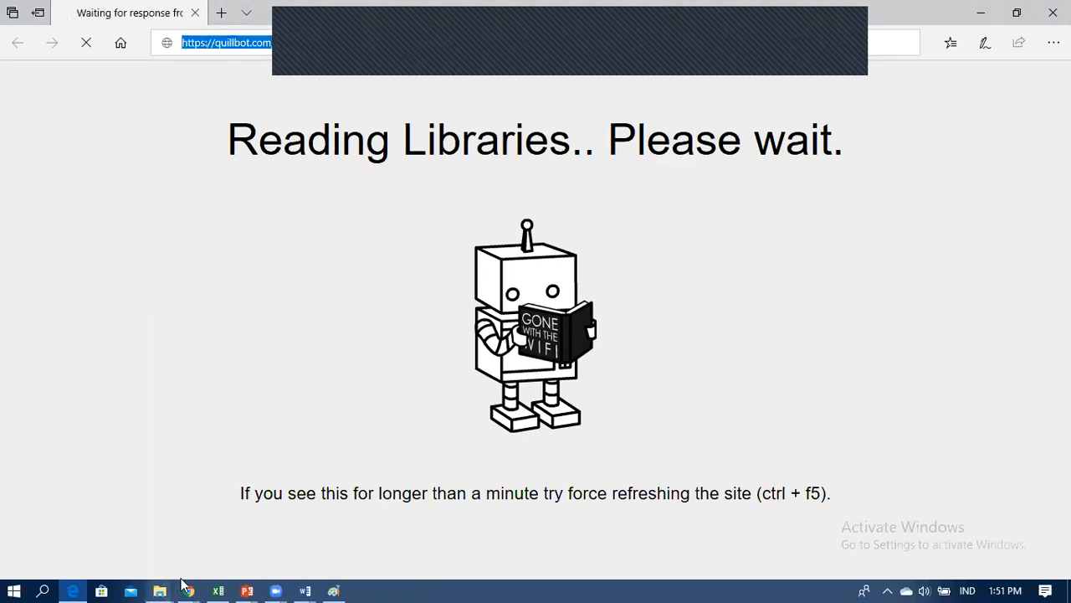
pyautogui.moveTo(194, 583)
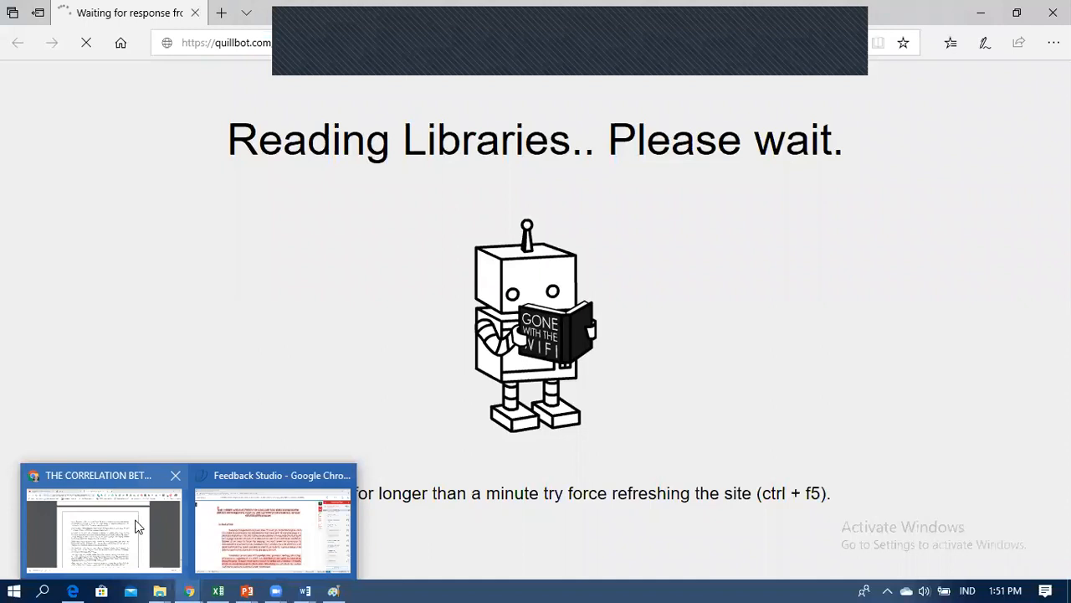
pyautogui.click(139, 521)
pyautogui.click(586, 18)
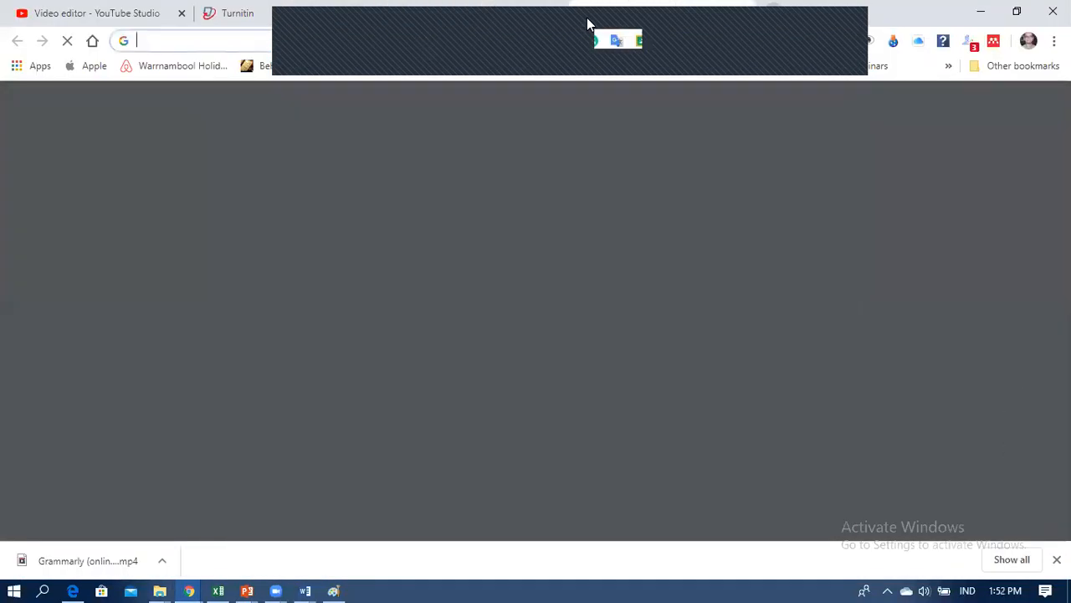
pyautogui.hotkey('ctrl', 'v')
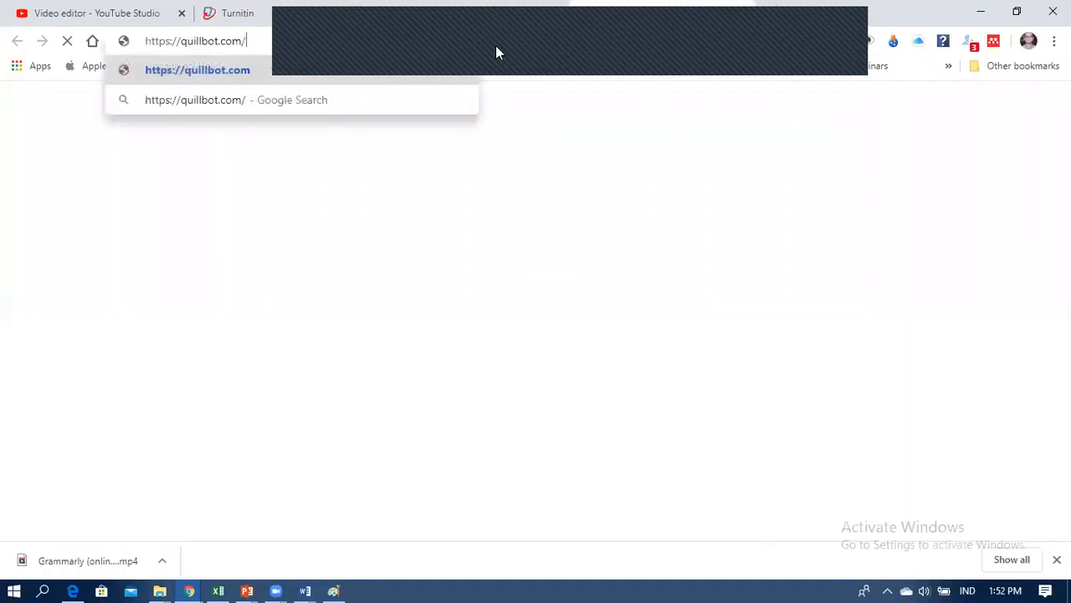
pyautogui.press('Return')
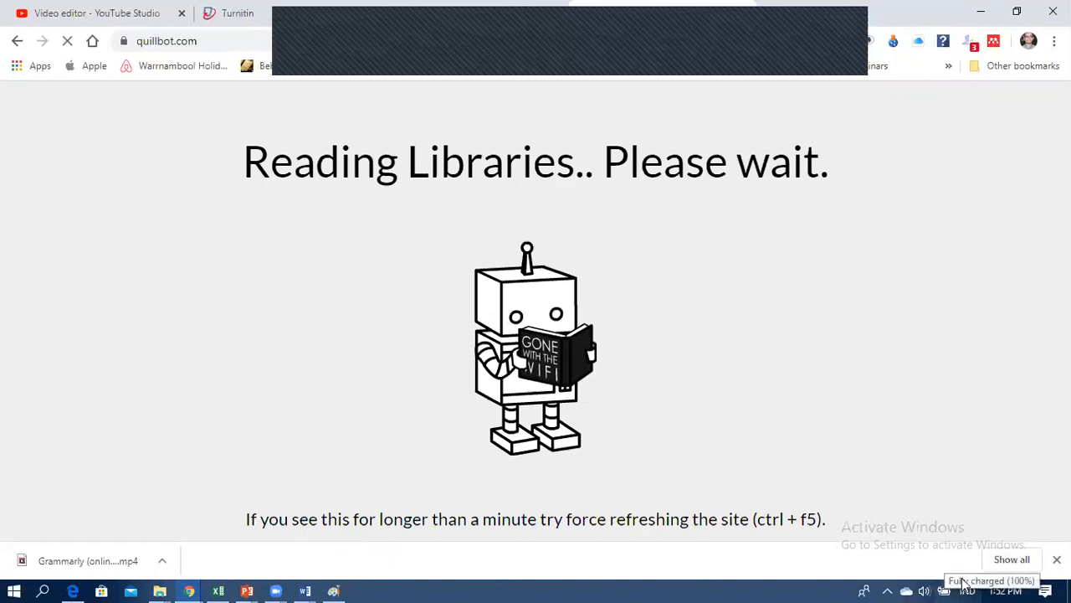
# Step: Check the Wi‑Fi network list while QuillBot stalls, then return to the running slide show
pyautogui.click(889, 588)
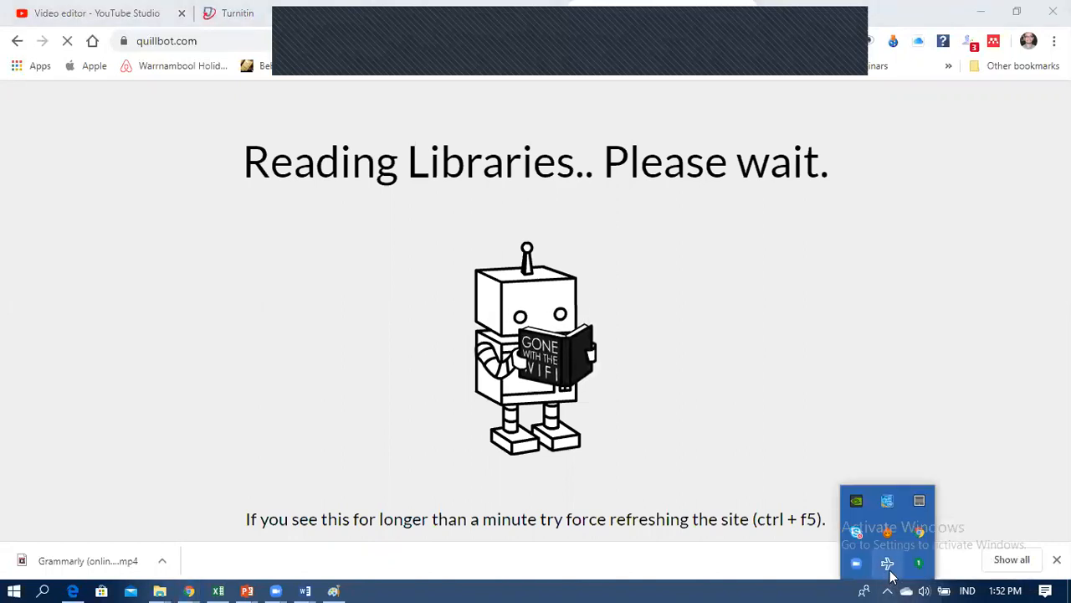
pyautogui.click(889, 567)
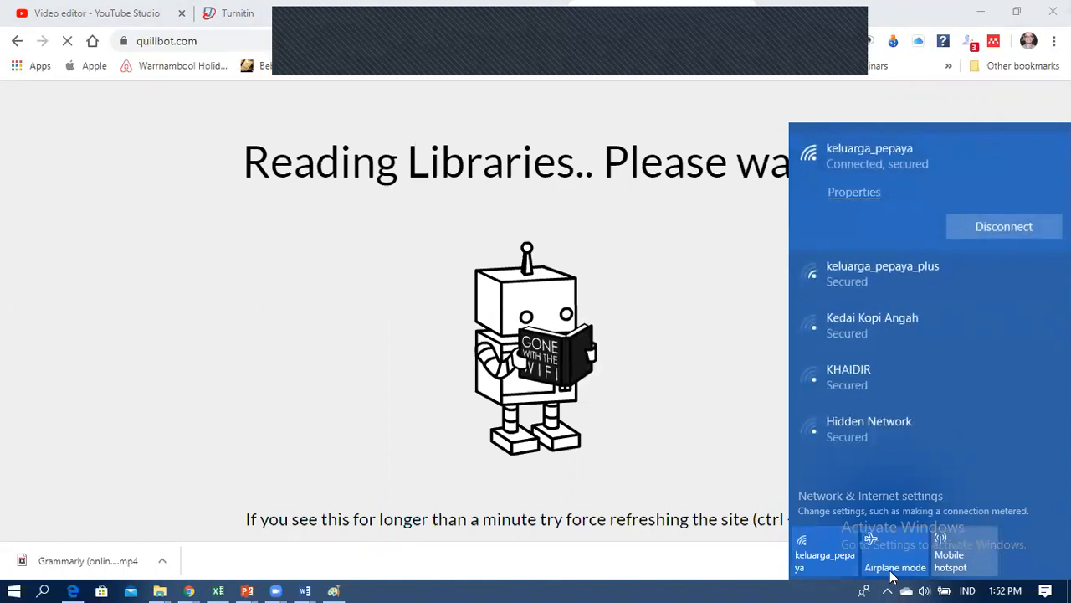
pyautogui.click(318, 92)
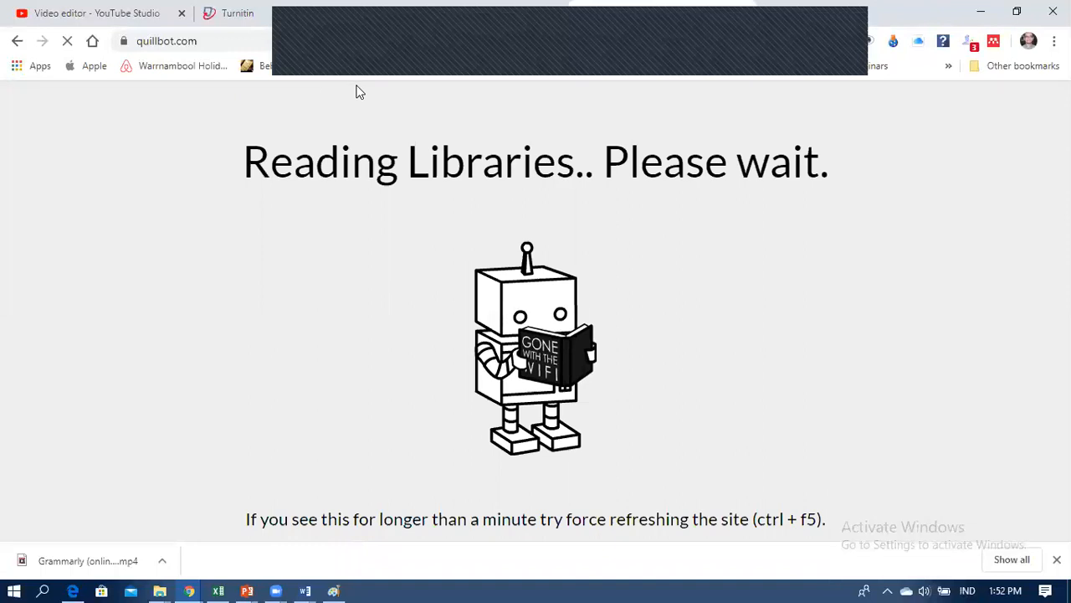
pyautogui.click(253, 588)
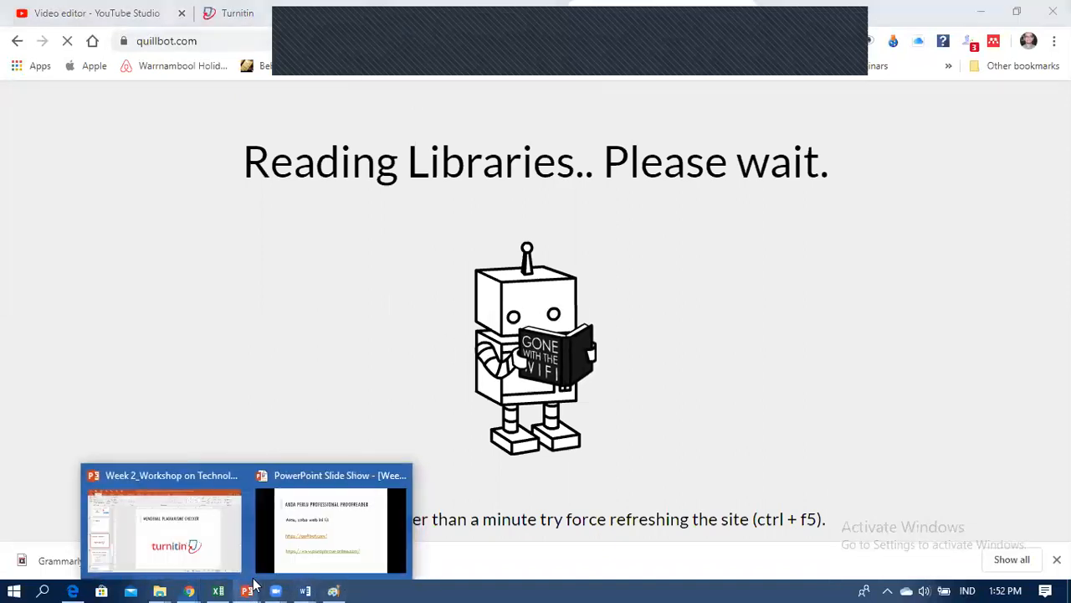
pyautogui.click(327, 535)
# Step: Leave the slide show and open slide 18 with the proofreading websites in the editor
pyautogui.click(615, 483)
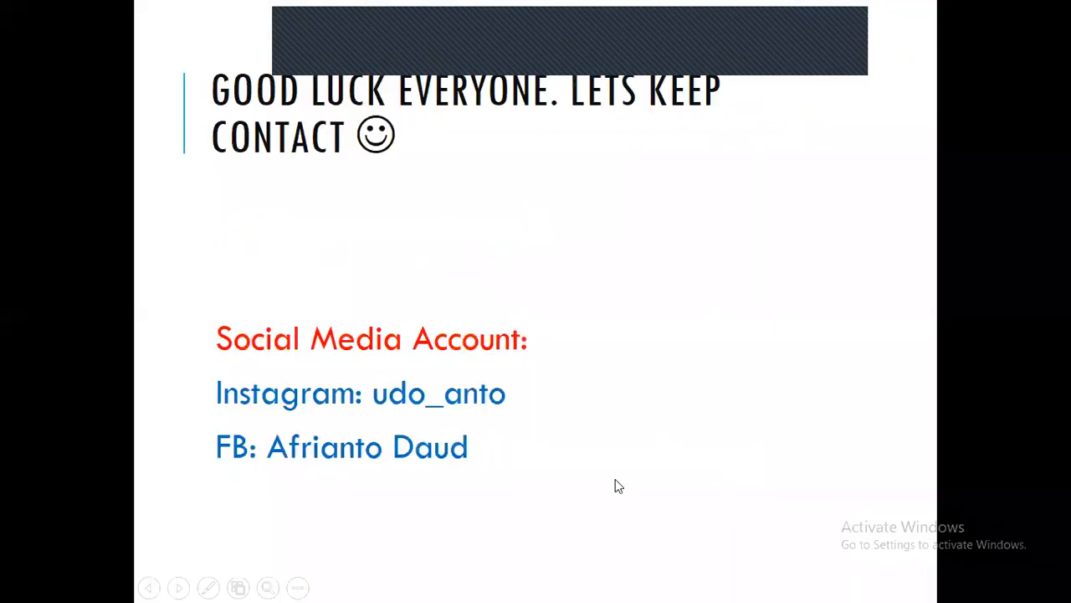
pyautogui.press('Left')
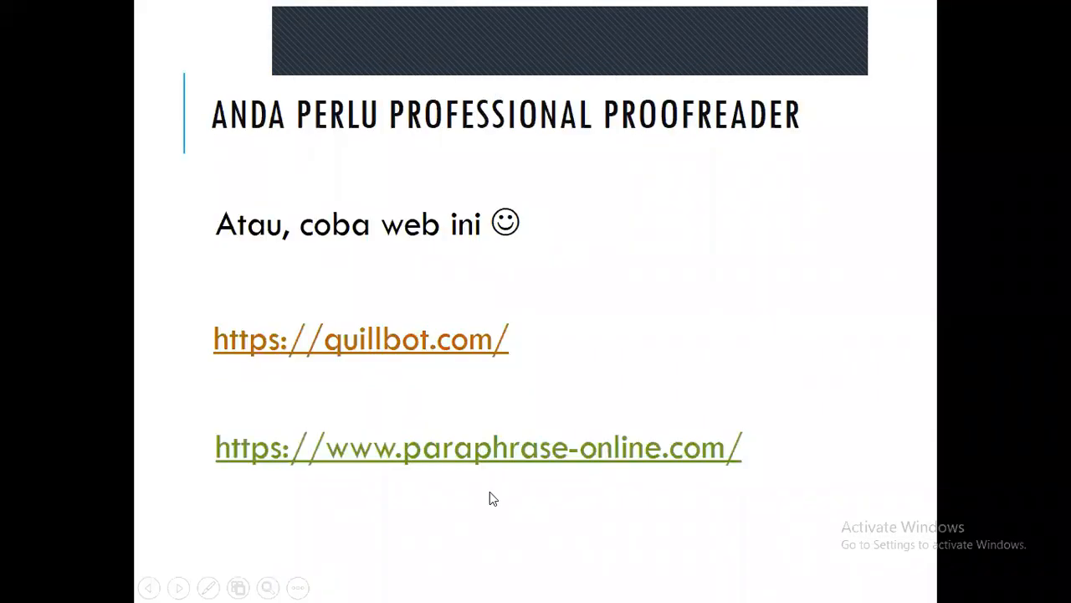
pyautogui.hotkey('alt', 'Tab')
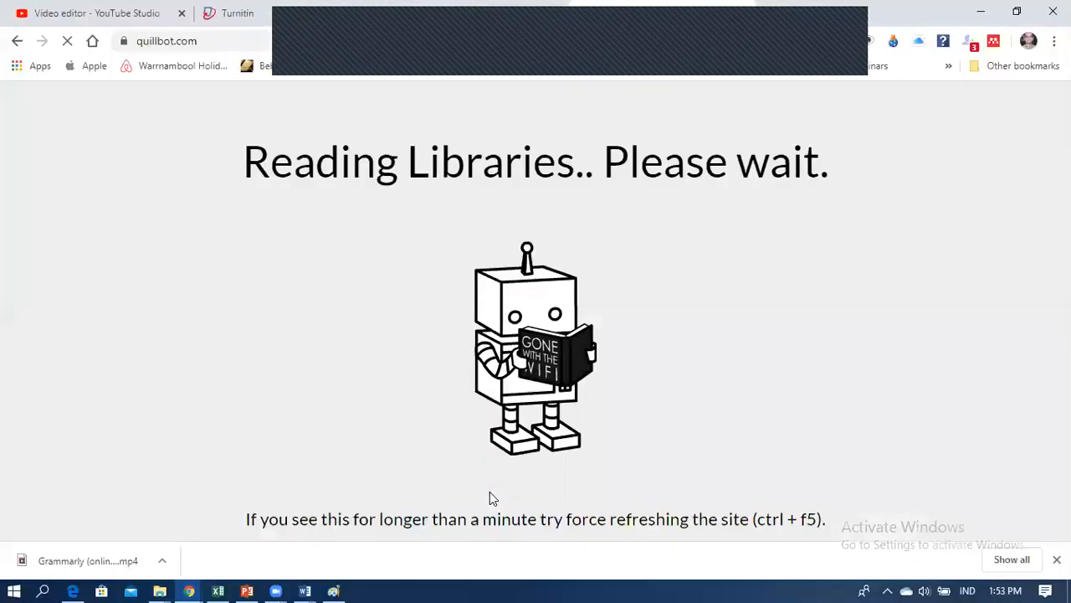
pyautogui.click(247, 590)
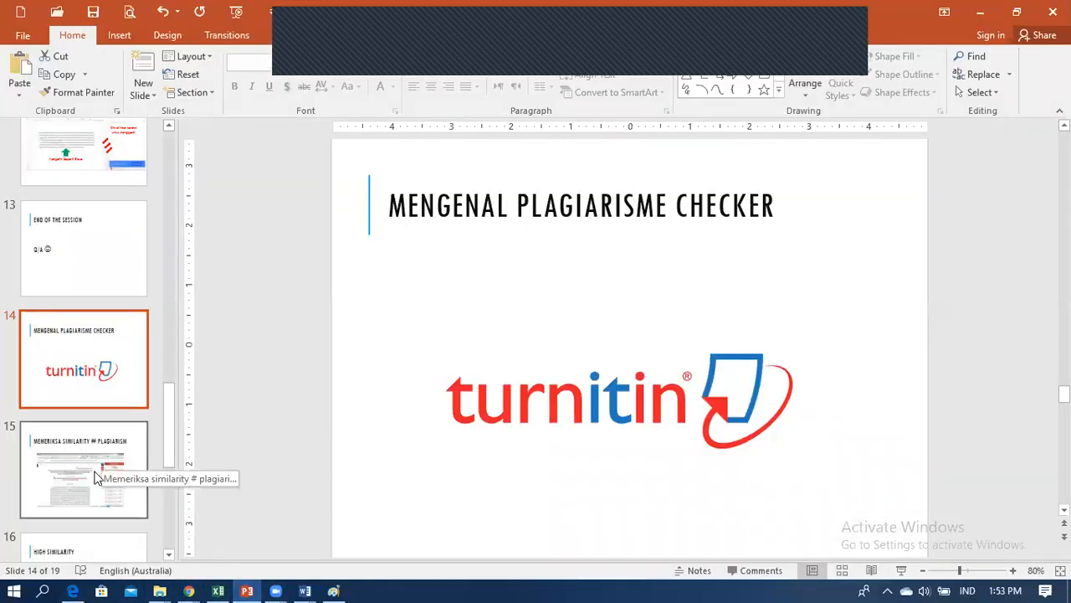
pyautogui.scroll(-5, 91, 490)
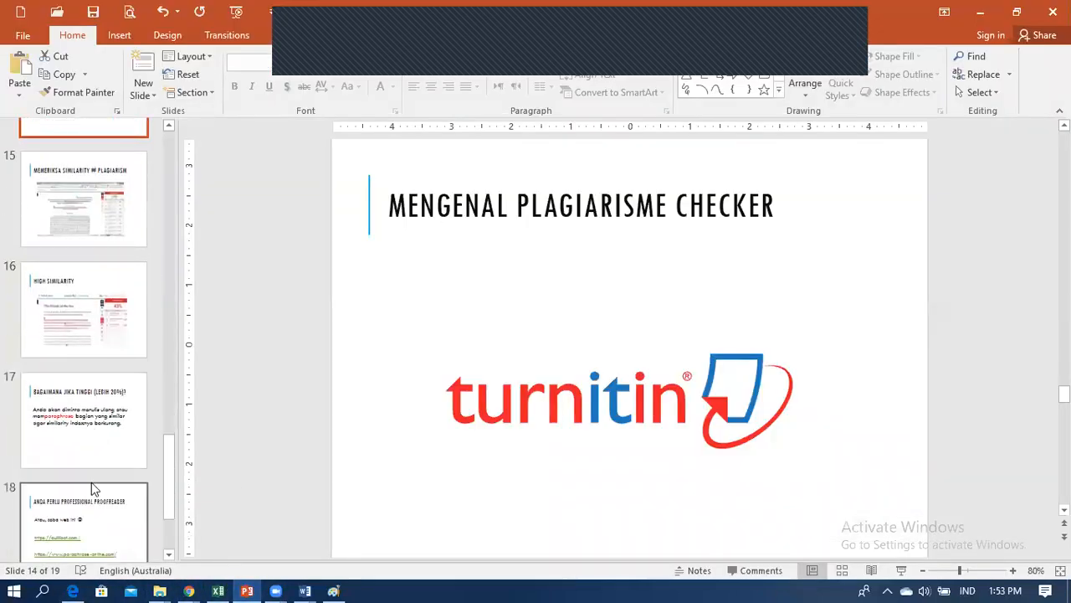
pyautogui.click(95, 425)
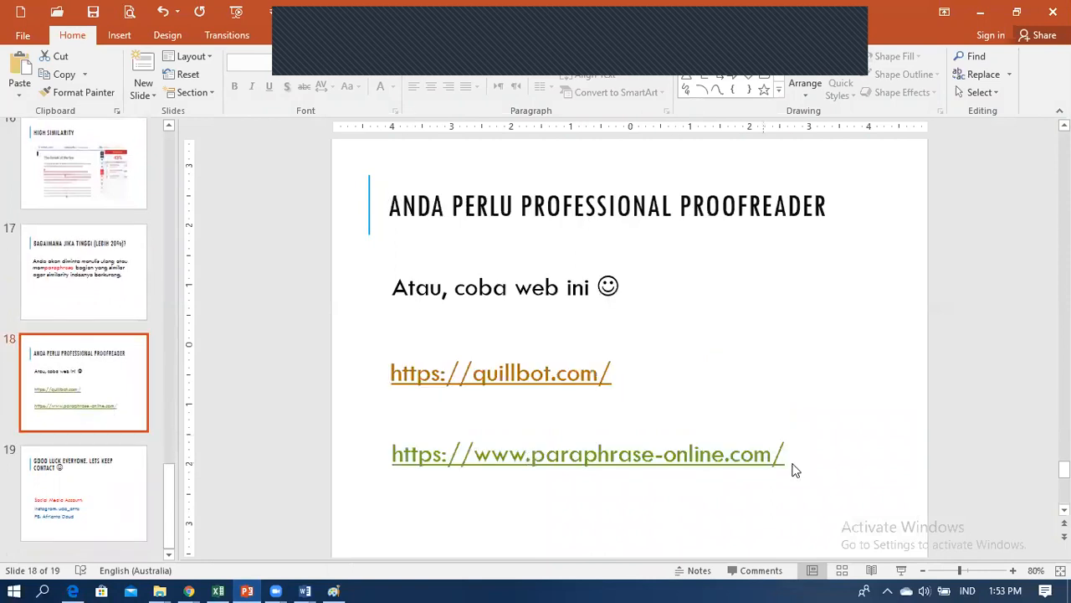
# Step: Copy the paraphrase-online.com link from slide 18
pyautogui.click(762, 468)
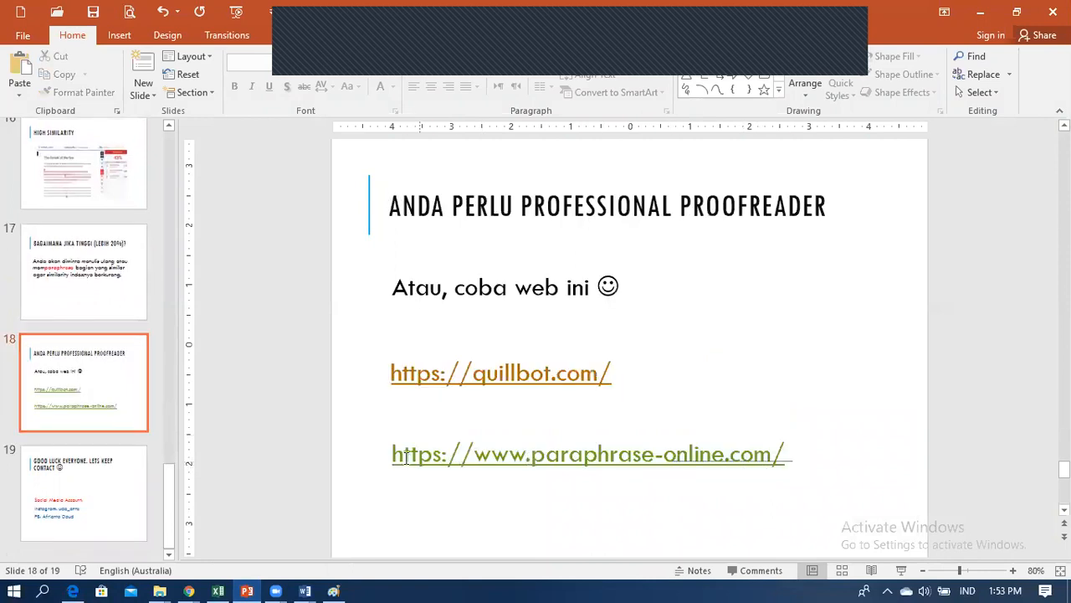
pyautogui.moveTo(394, 454); pyautogui.dragTo(756, 458)
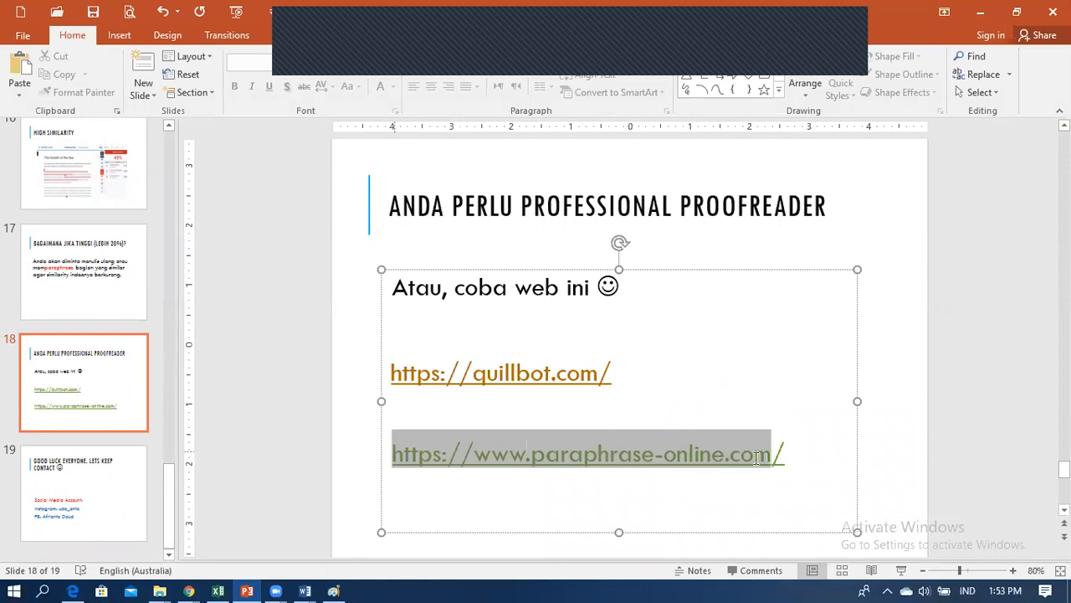
pyautogui.hotkey('ctrl', 'c')
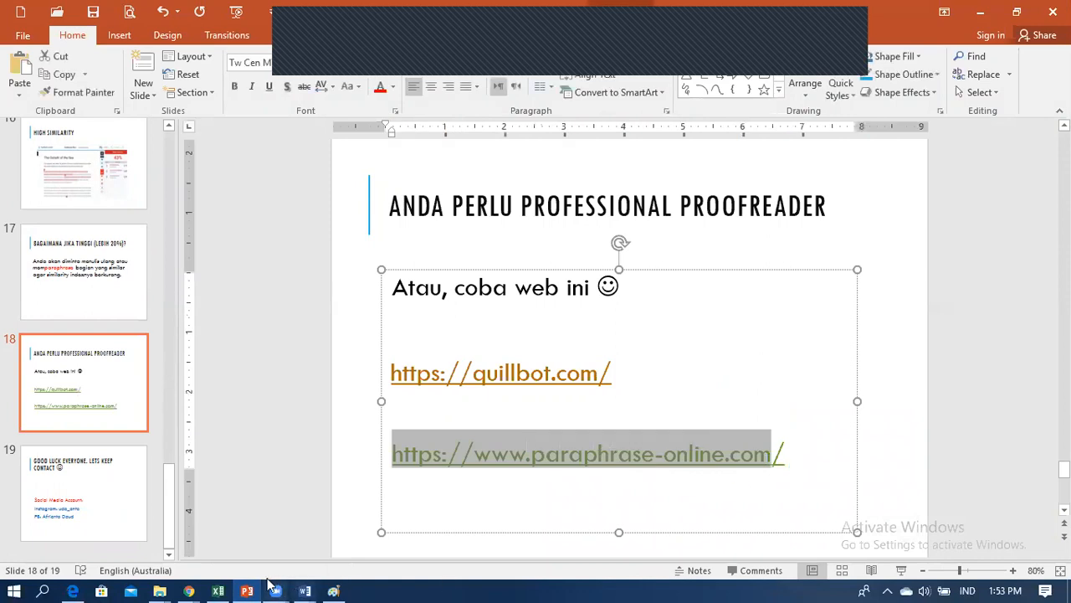
# Step: Bring Chrome forward on the tab showing the PDF reference list
pyautogui.click(192, 587)
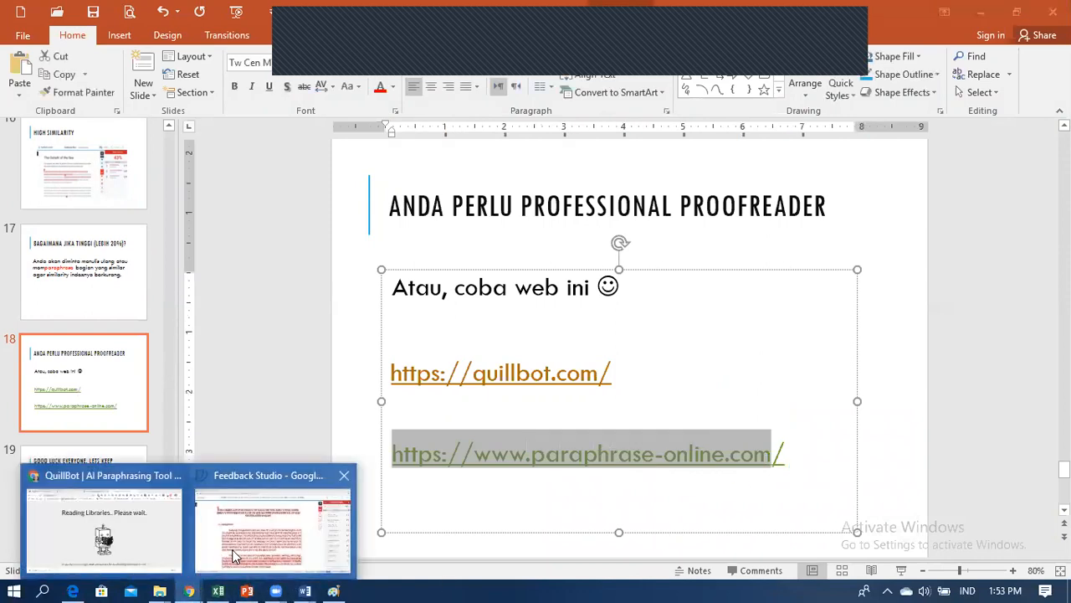
pyautogui.click(170, 536)
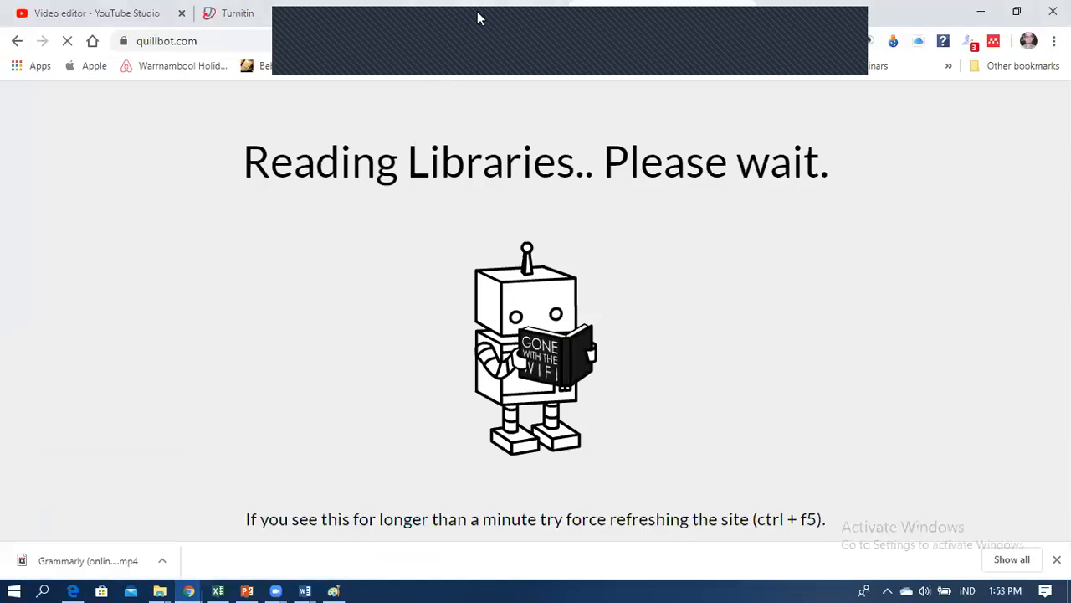
pyautogui.click(478, 16)
# Step: Load paraphrase-online.com from the copied link in the current tab
pyautogui.click(350, 41)
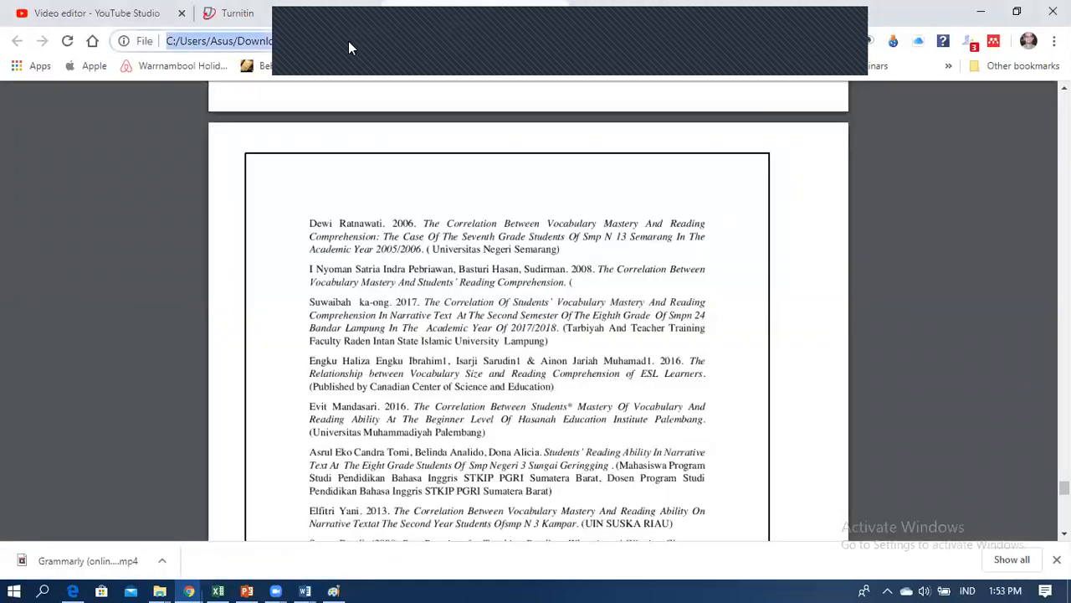
pyautogui.hotkey('ctrl', 'v')
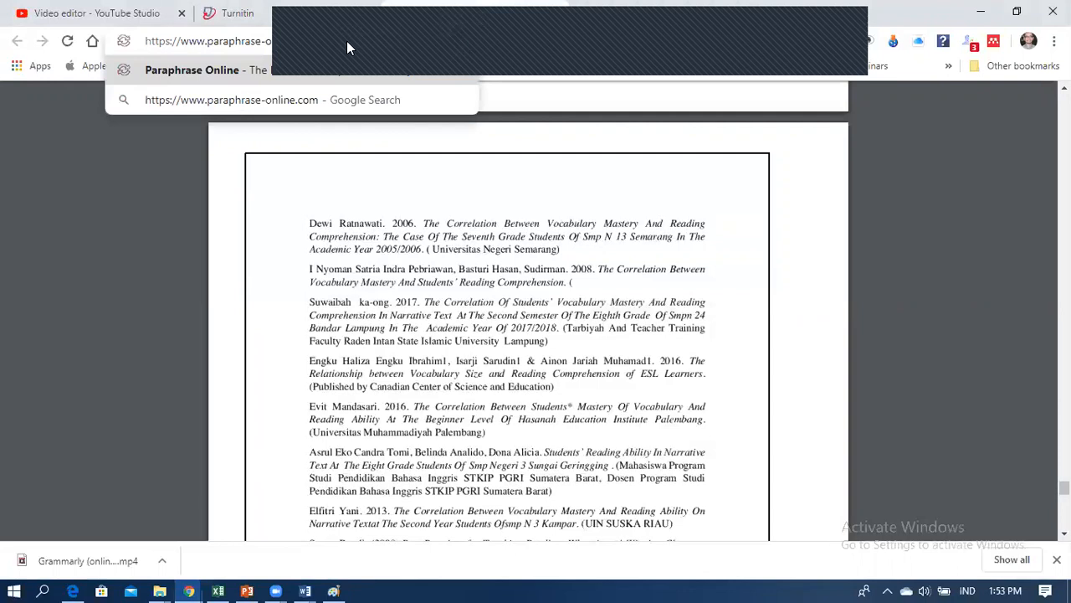
pyautogui.press('Return')
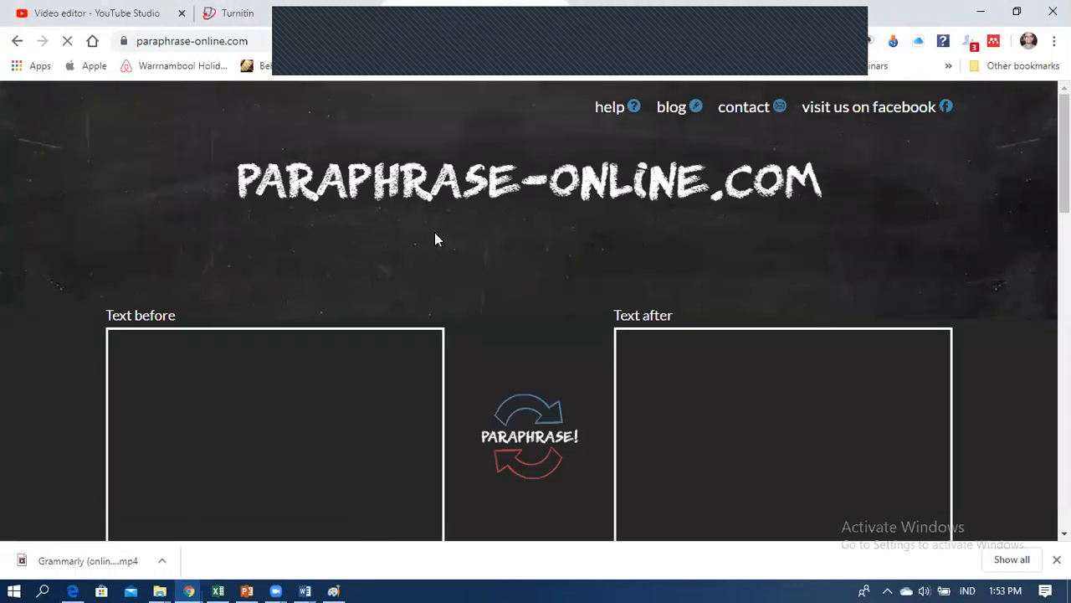
pyautogui.scroll(-1, 289, 410)
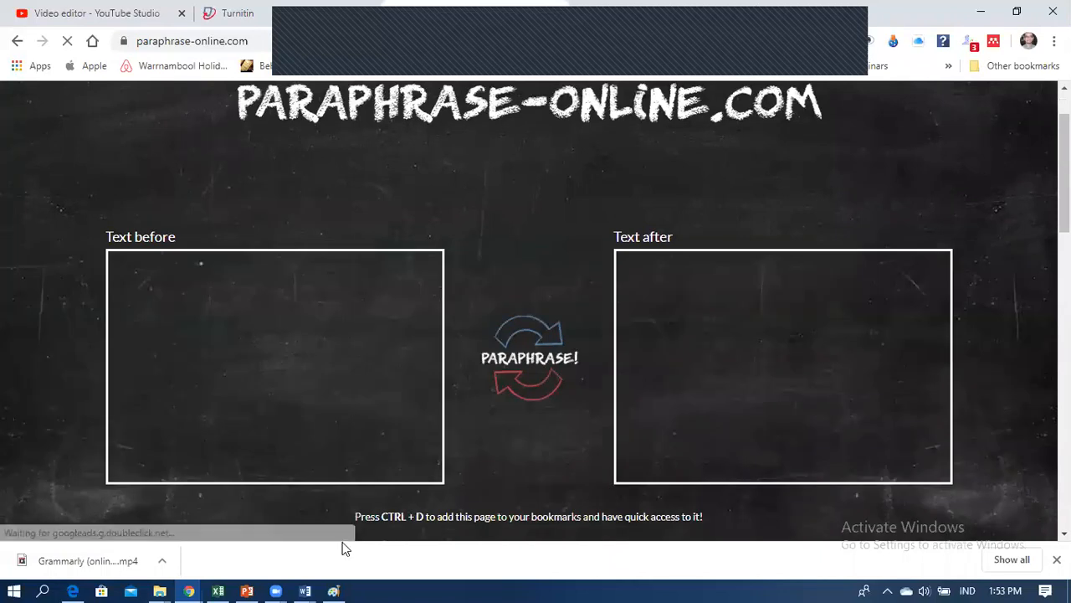
# Step: Focus the empty Text before box, then switch to the Word proposal document
pyautogui.click(233, 334)
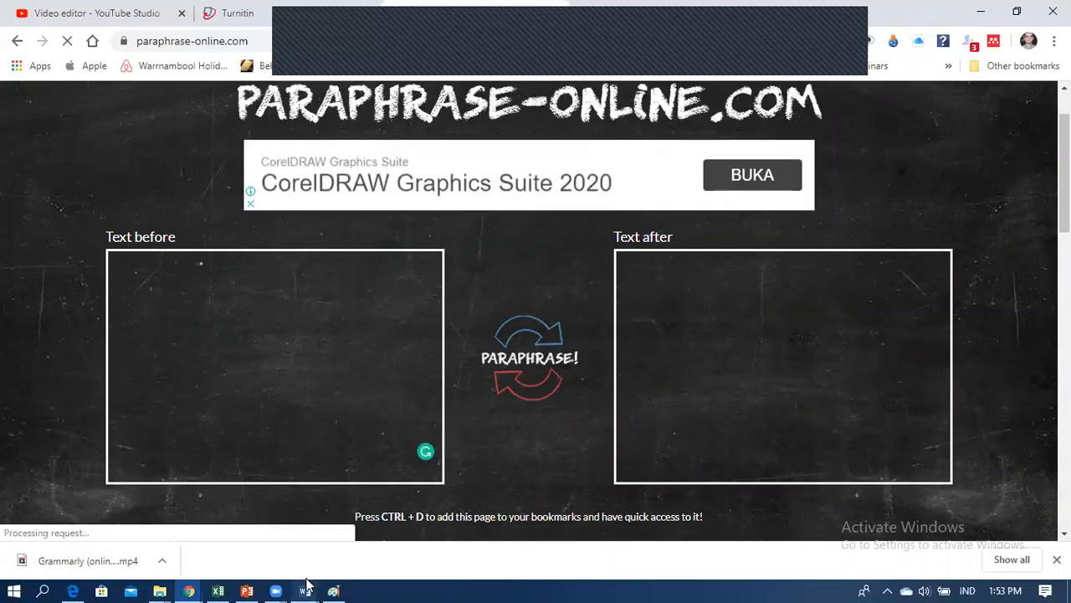
pyautogui.moveTo(305, 590)
pyautogui.click(376, 557)
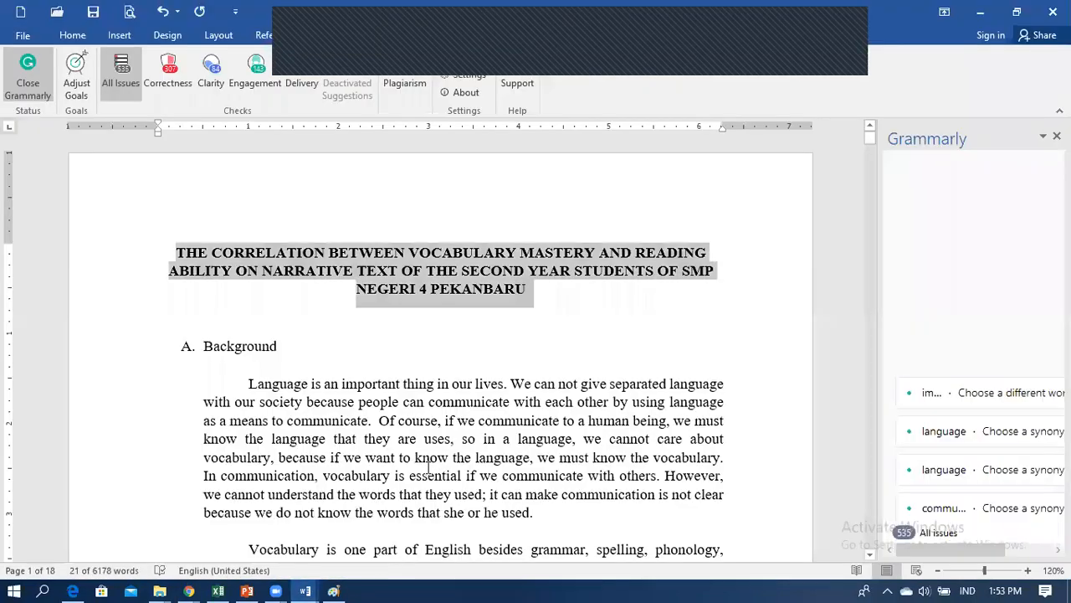
# Step: Copy the 'Nevertheless, speaking is a difficult skill… first language' paragraph from JOURNAL CLARA and return to Paraphrase Online
pyautogui.scroll(-5, 514, 437)
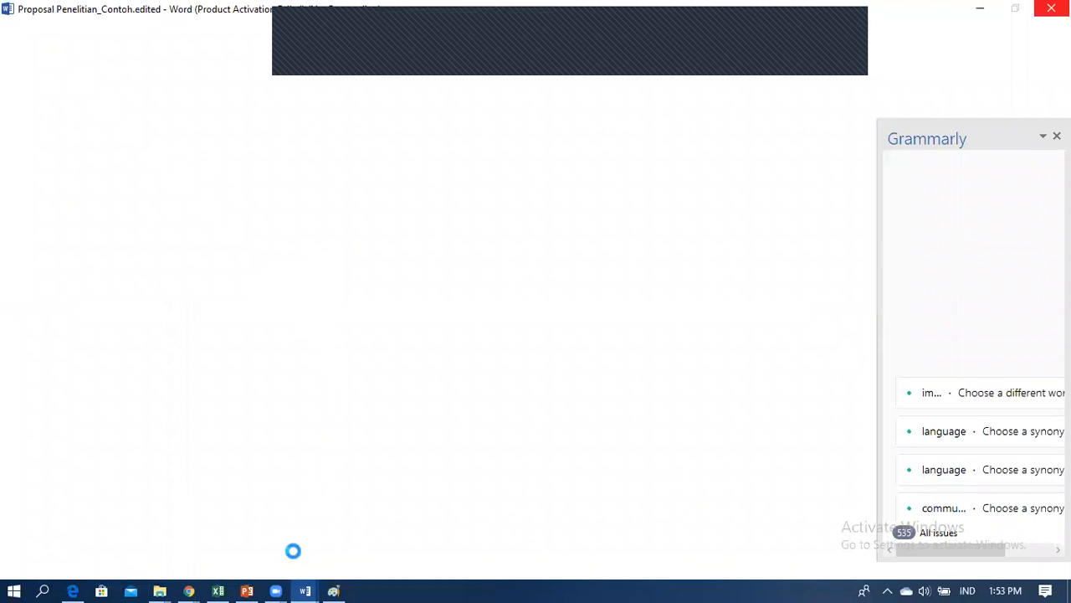
pyautogui.moveTo(307, 586)
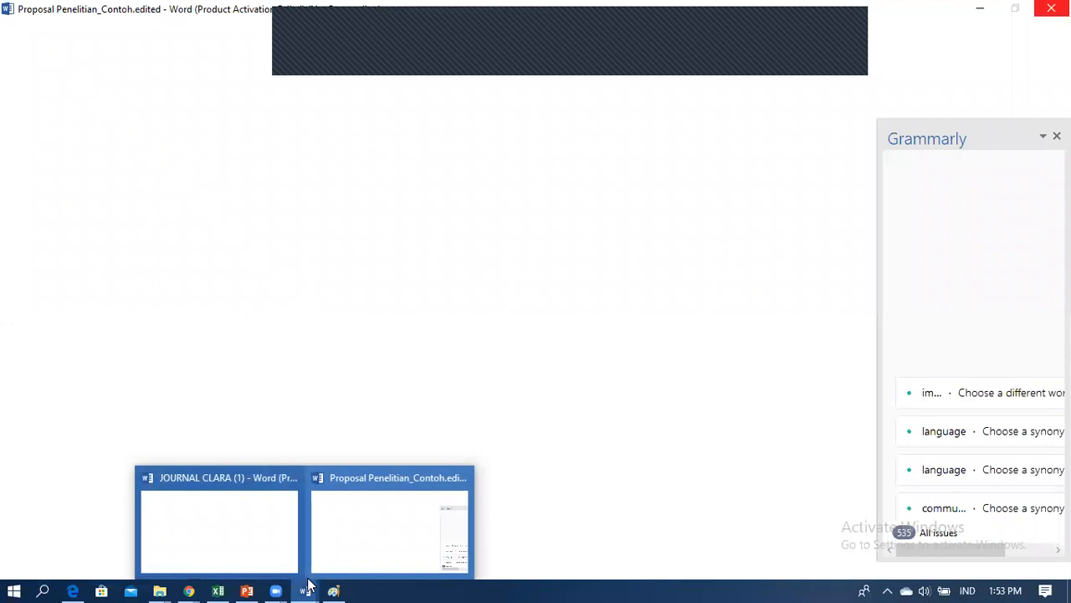
pyautogui.moveTo(248, 543)
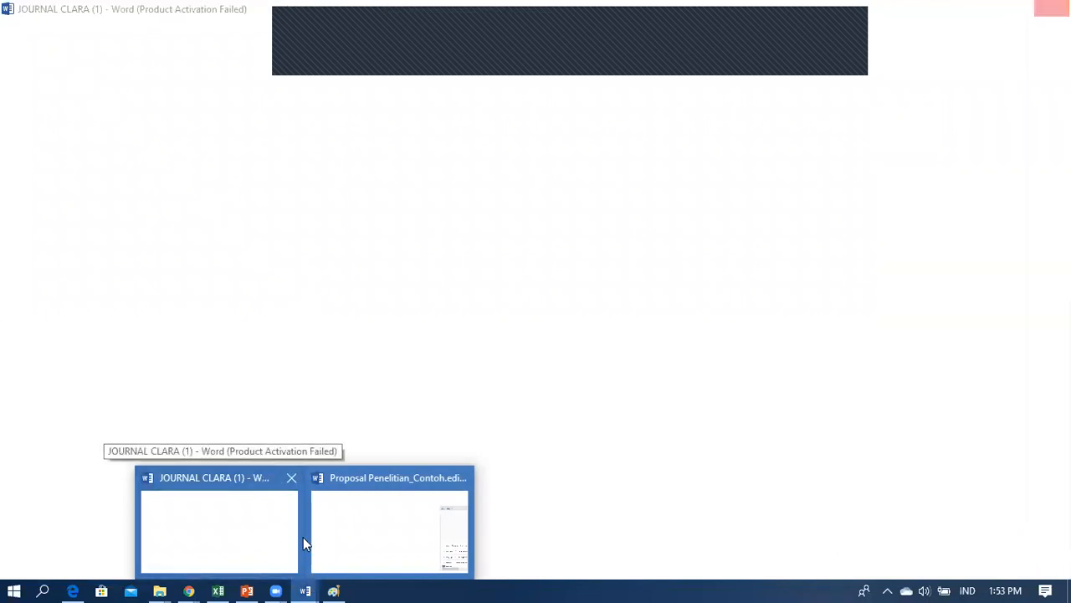
pyautogui.click(242, 534)
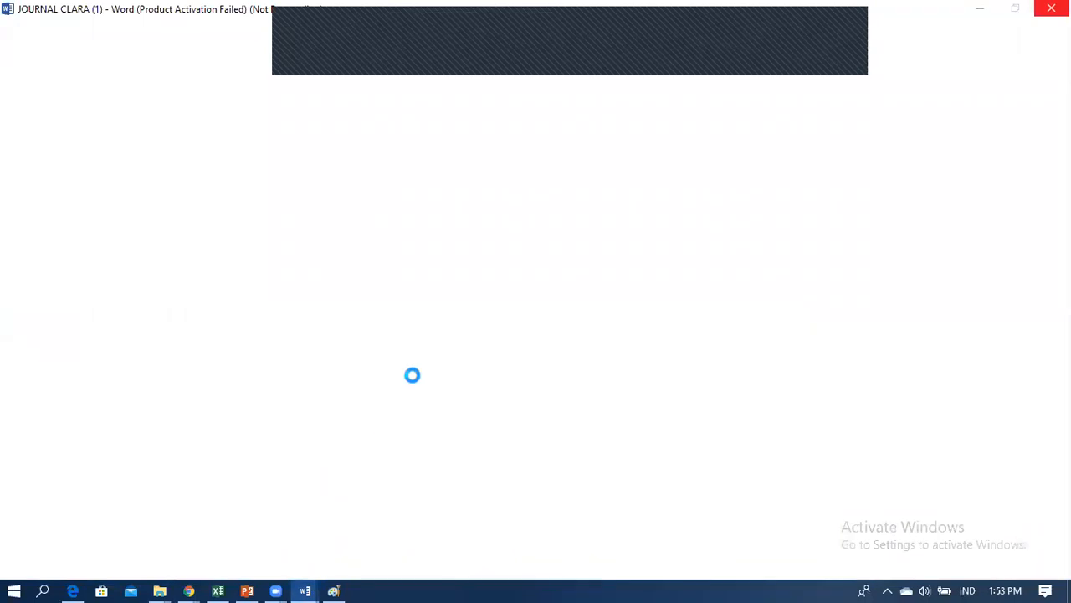
pyautogui.scroll(-3, 411, 377)
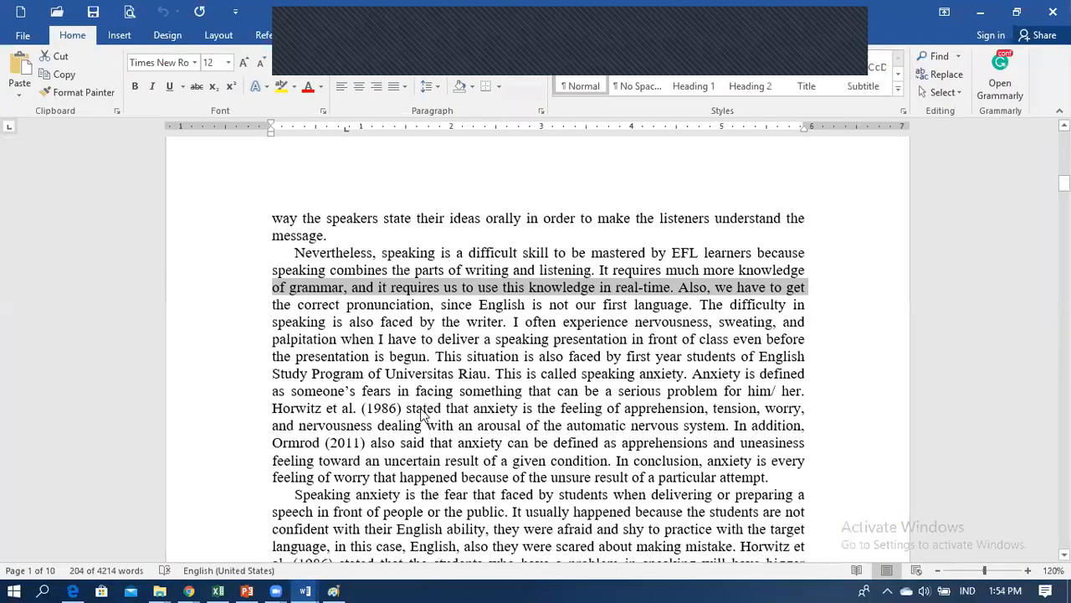
pyautogui.click(428, 391)
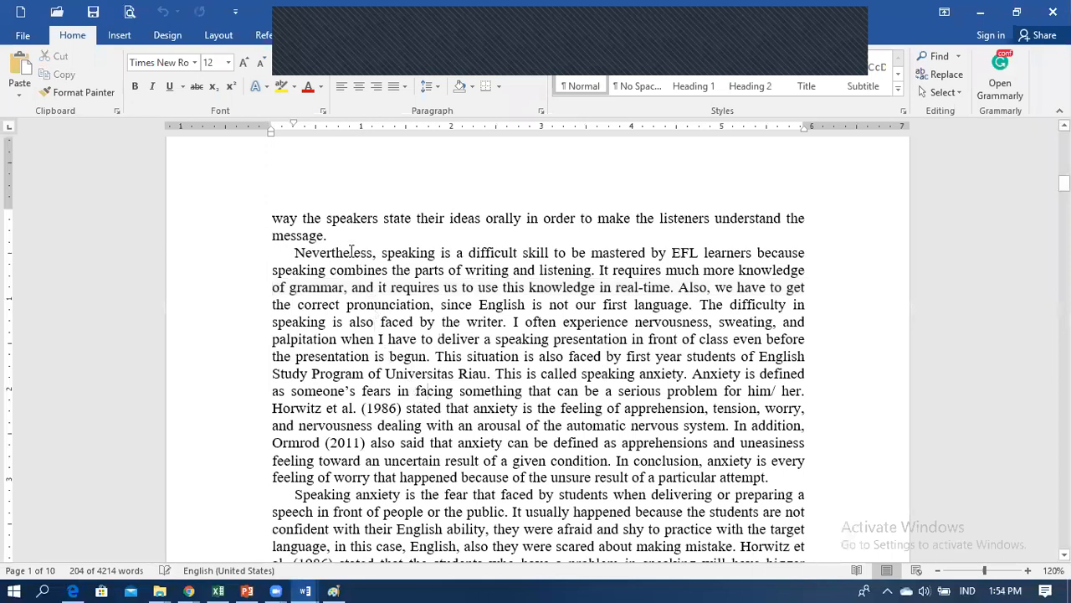
pyautogui.moveTo(296, 252); pyautogui.dragTo(683, 305)
pyautogui.hotkey('ctrl', 'c')
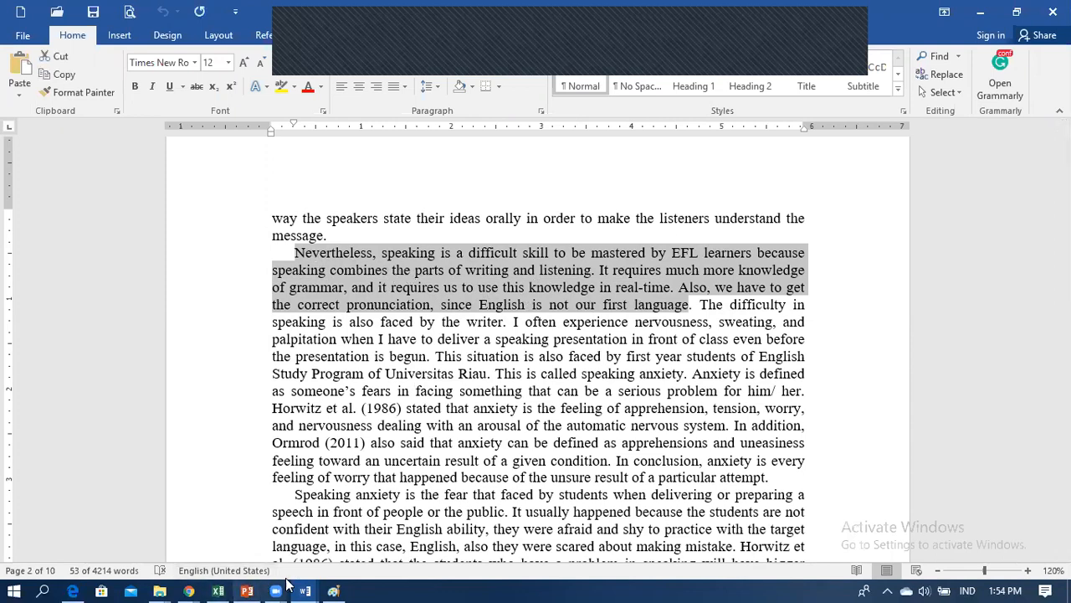
pyautogui.click(191, 584)
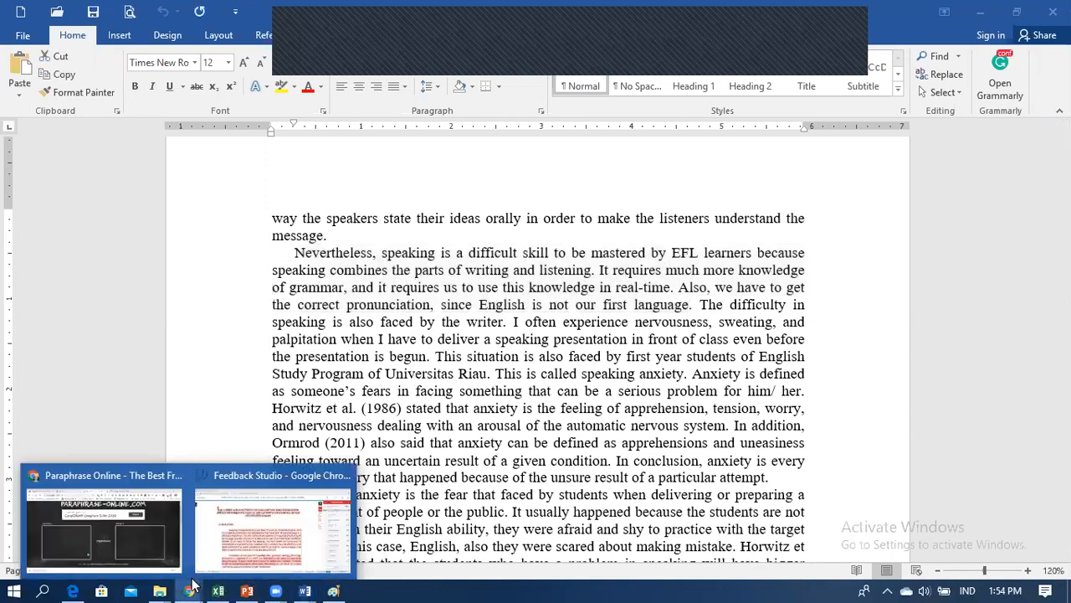
pyautogui.click(127, 538)
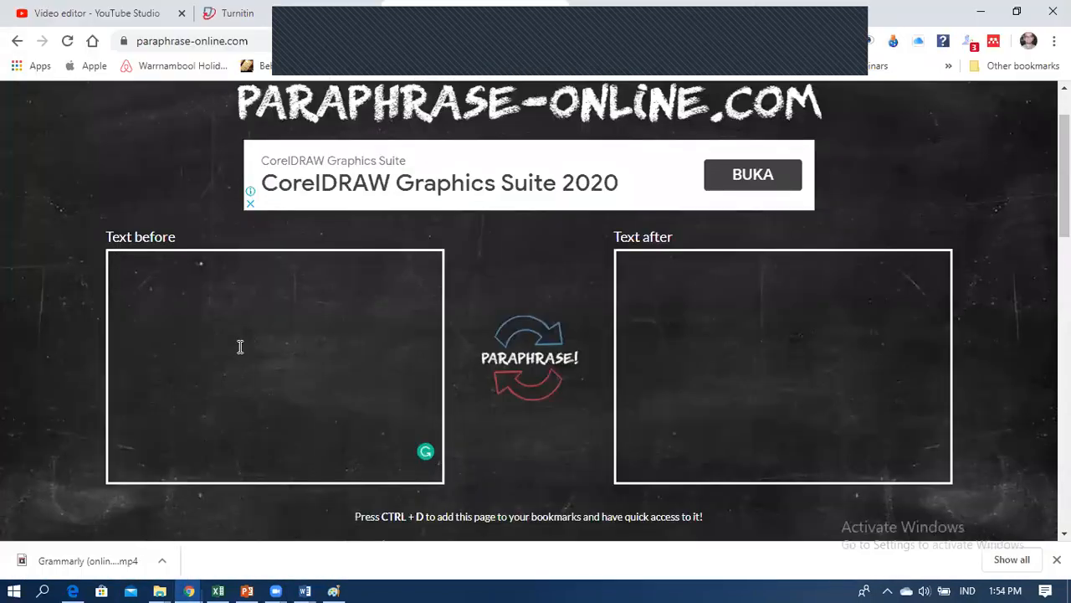
# Step: Paste the Nevertheless paragraph into Text before, paraphrase it, then switch to the quillbot.com tab
pyautogui.hotkey('ctrl', 'v')
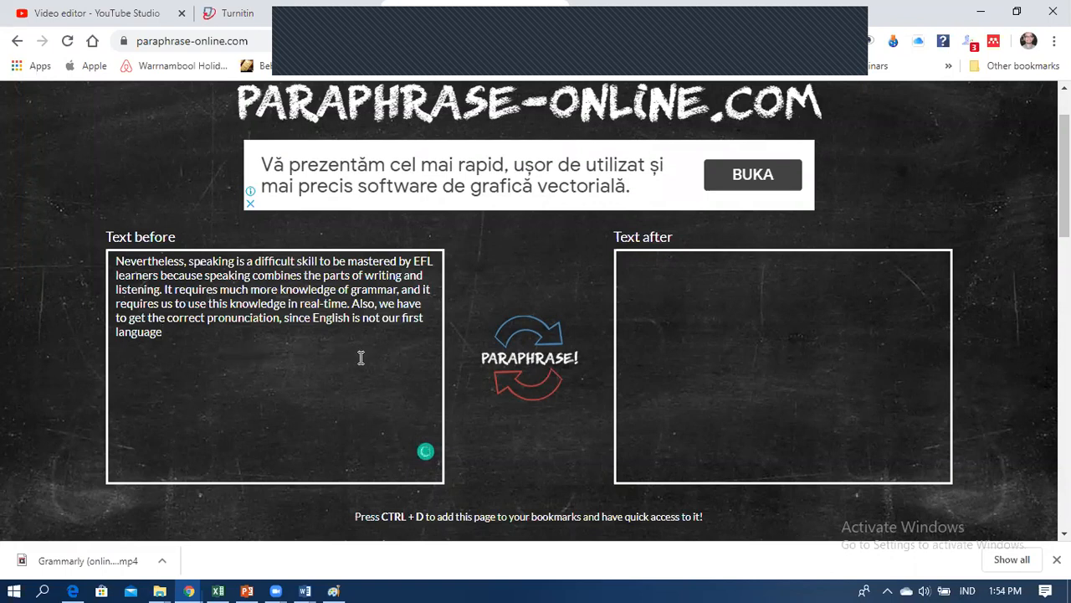
pyautogui.click(528, 358)
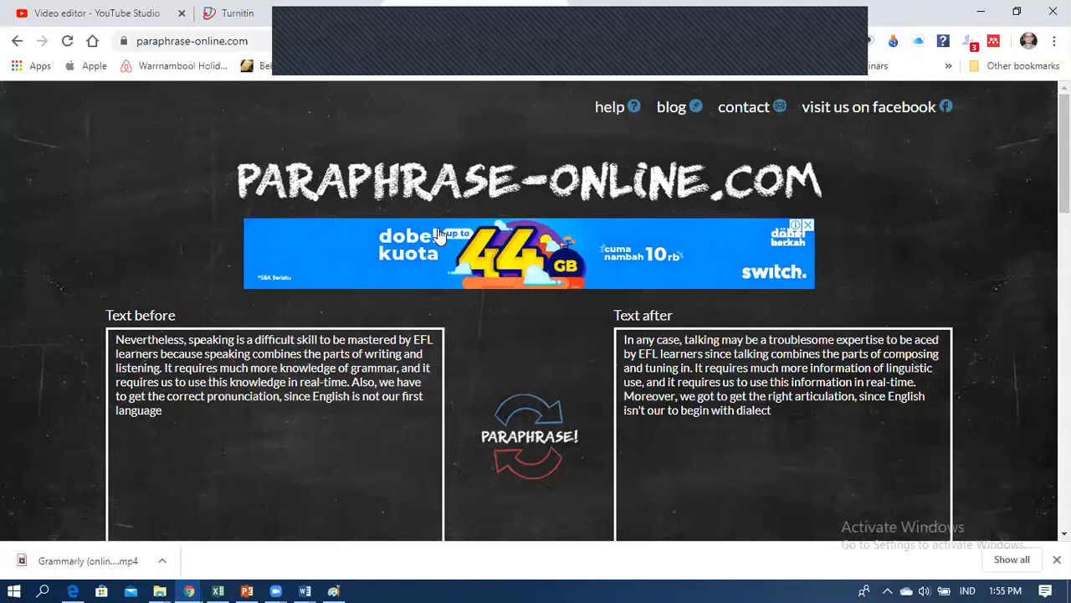
pyautogui.click(352, 426)
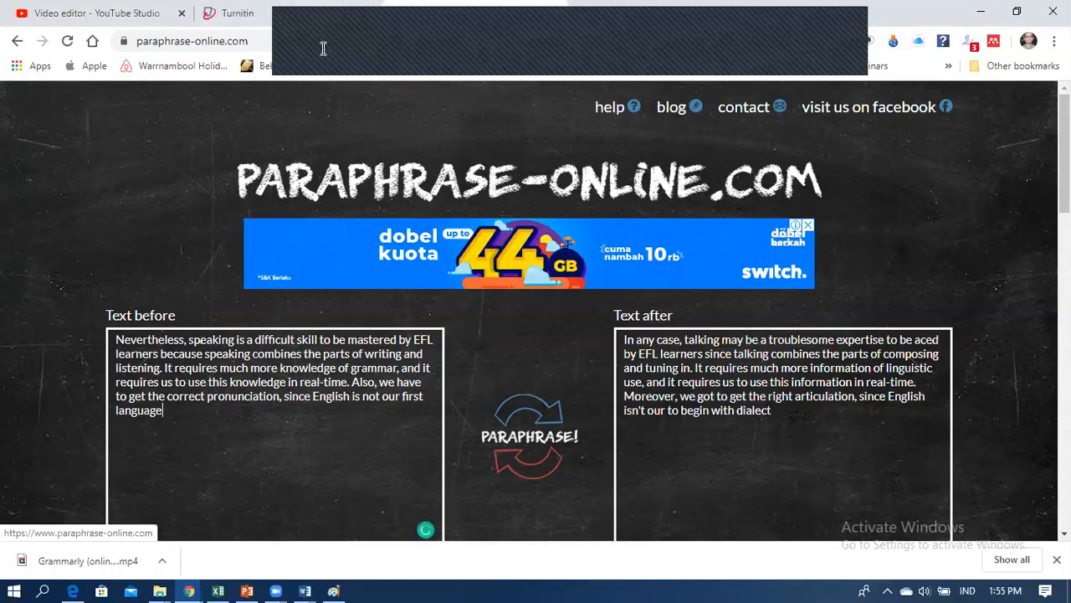
pyautogui.click(690, 13)
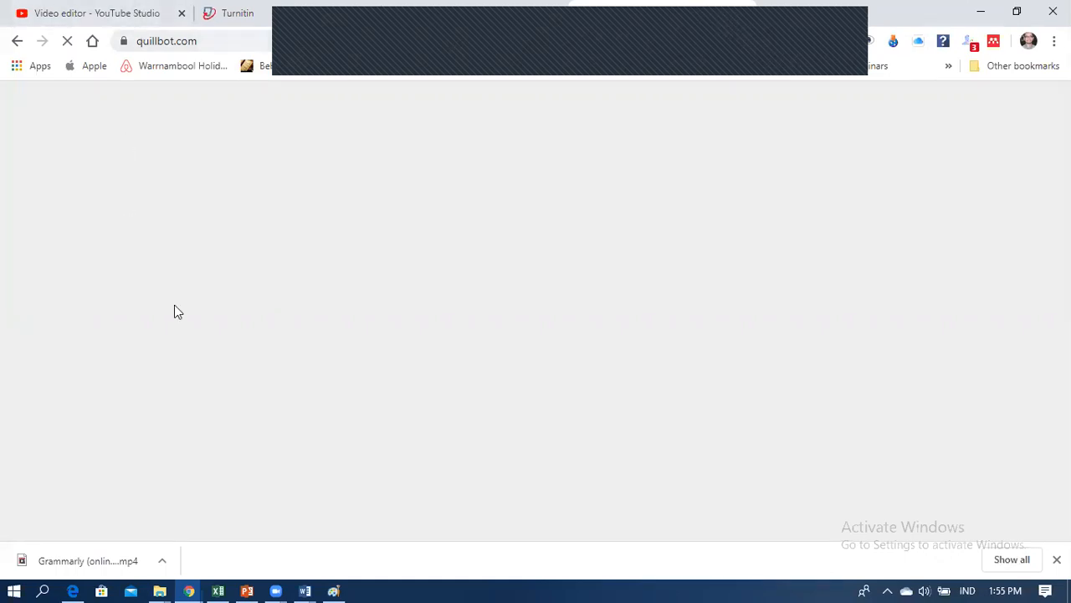
# Step: In PowerPoint, highlight 'PROFESSIONAL PROOFREADER' in the proofreader slide title, then click the 'Atau, coba web ini' text
pyautogui.click(248, 590)
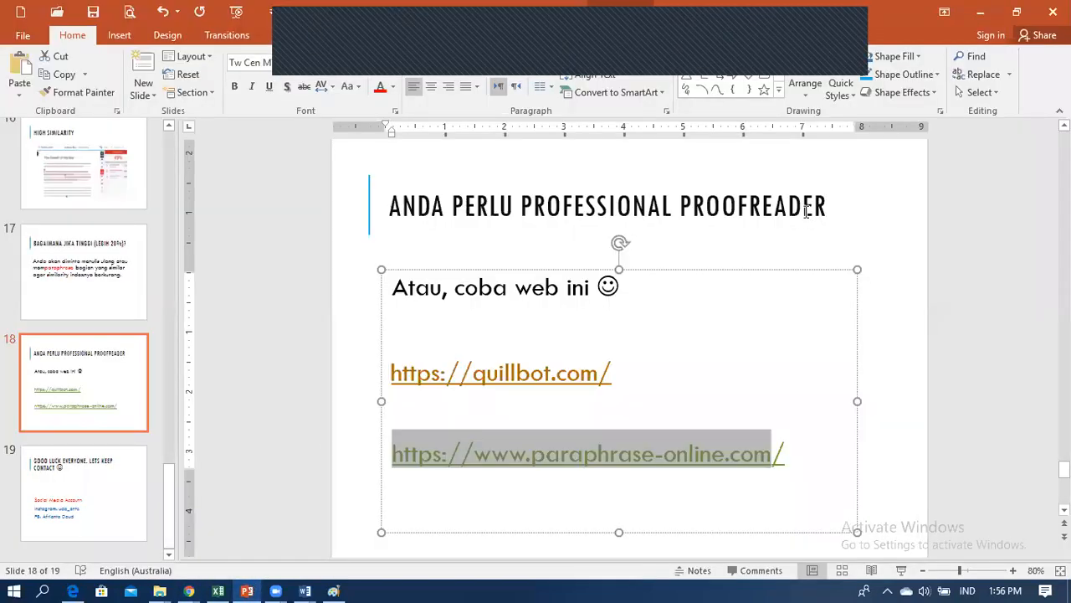
pyautogui.click(827, 206)
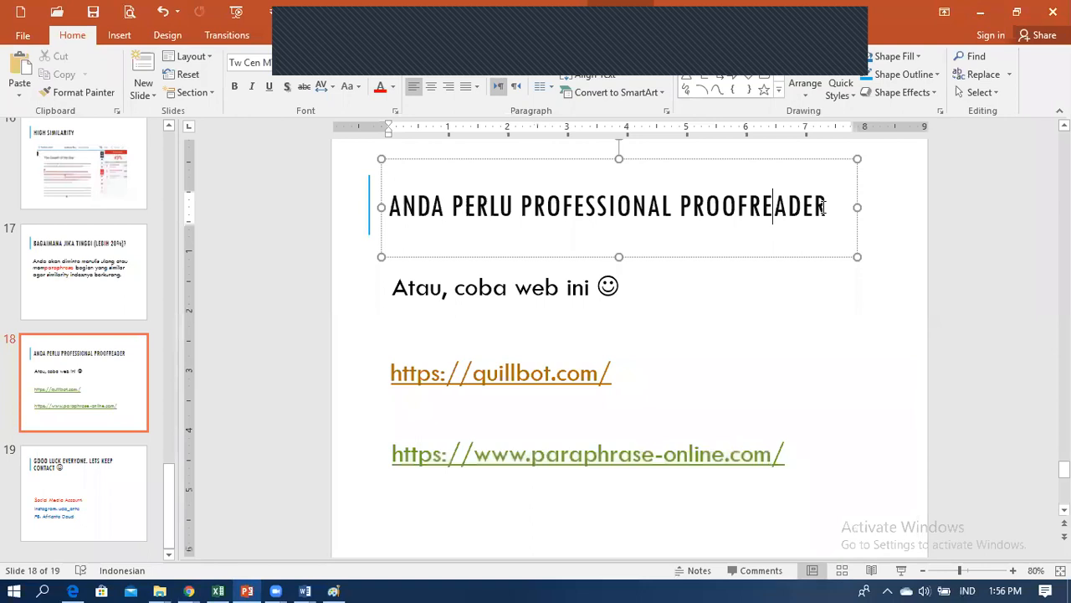
pyautogui.moveTo(826, 206); pyautogui.dragTo(569, 232)
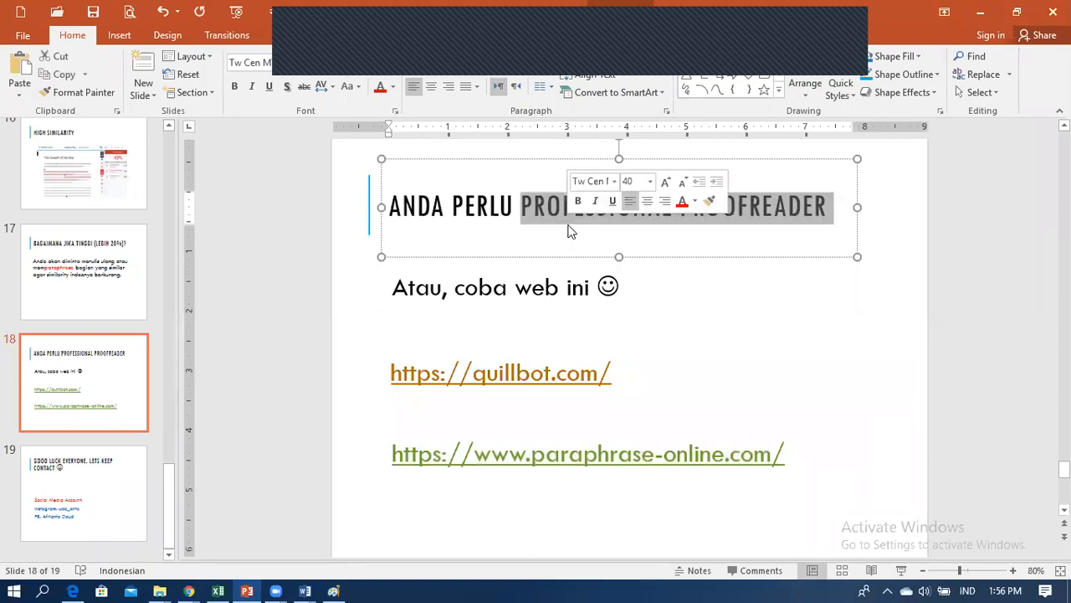
pyautogui.click(526, 287)
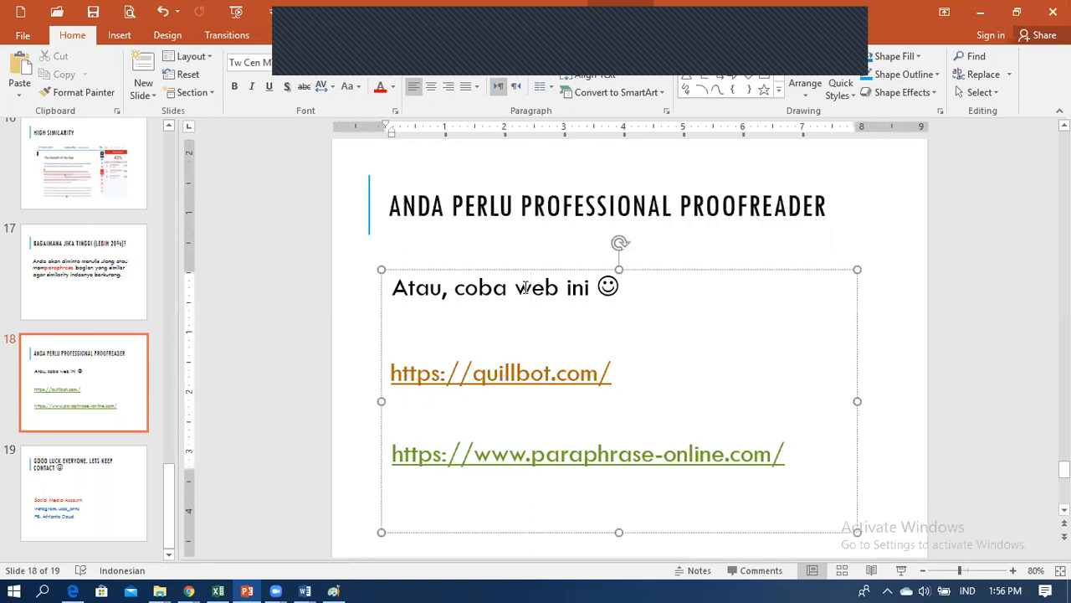
# Step: Go to slide 19, step back toward High Similarity, then return to slide 19's contact slide
pyautogui.click(108, 502)
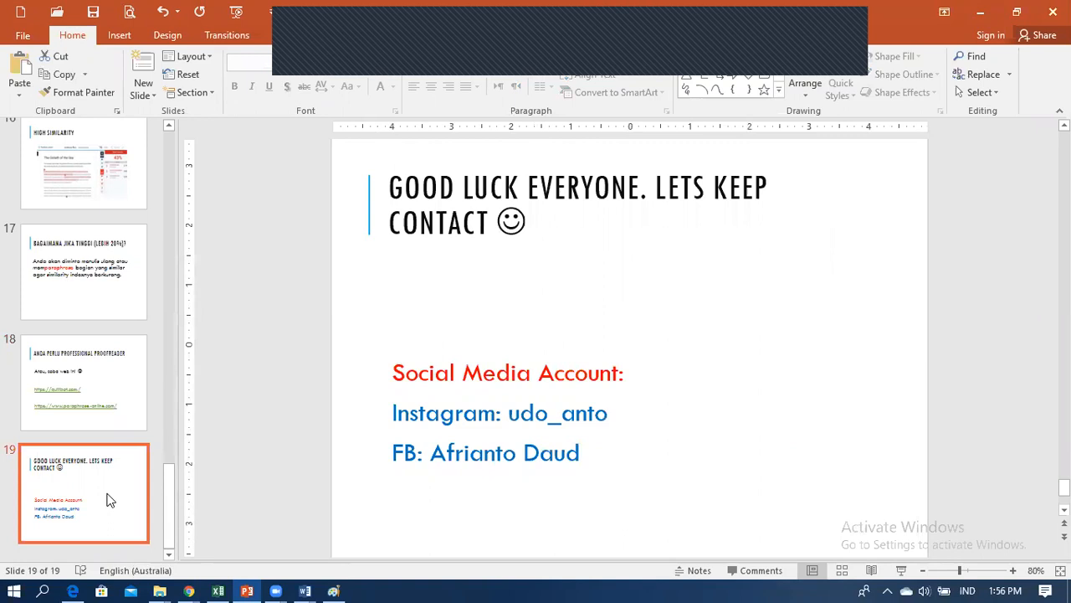
pyautogui.press('Up')
pyautogui.press('Up')
pyautogui.press('Up')
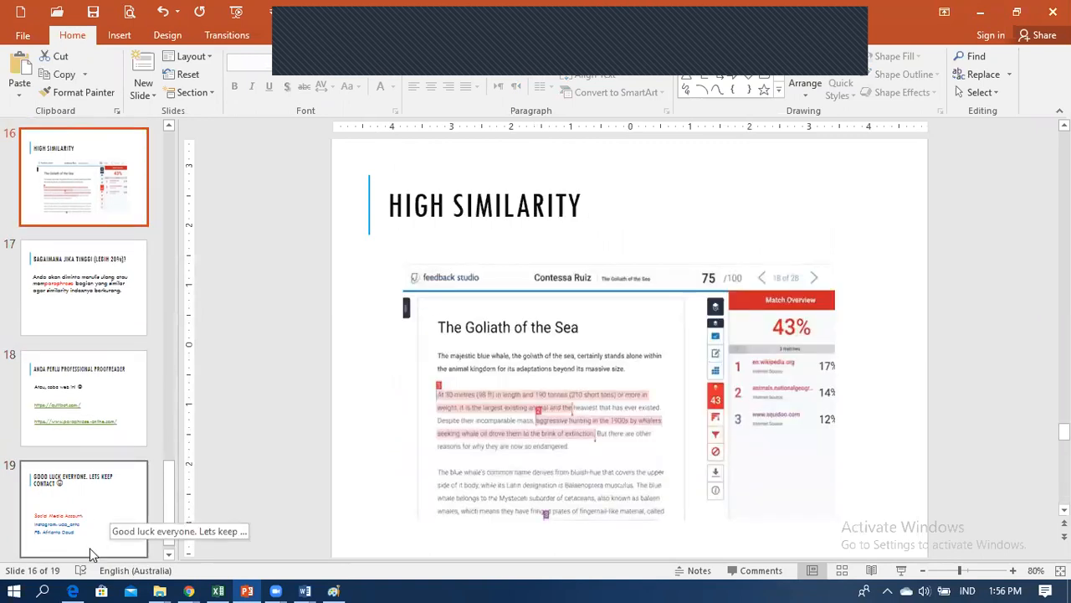
pyautogui.scroll(-1, 117, 511)
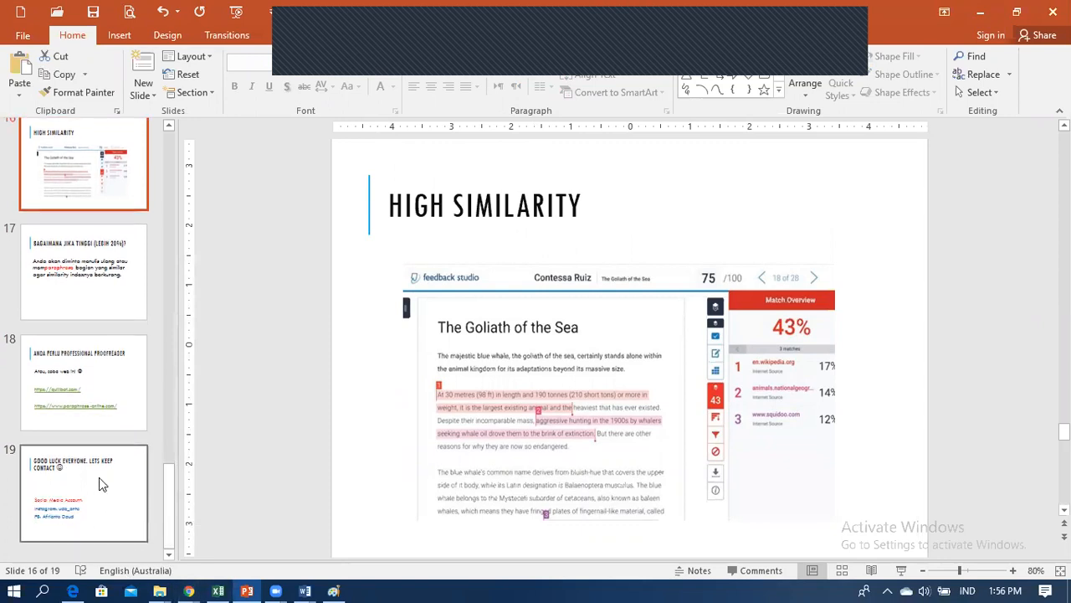
pyautogui.click(98, 482)
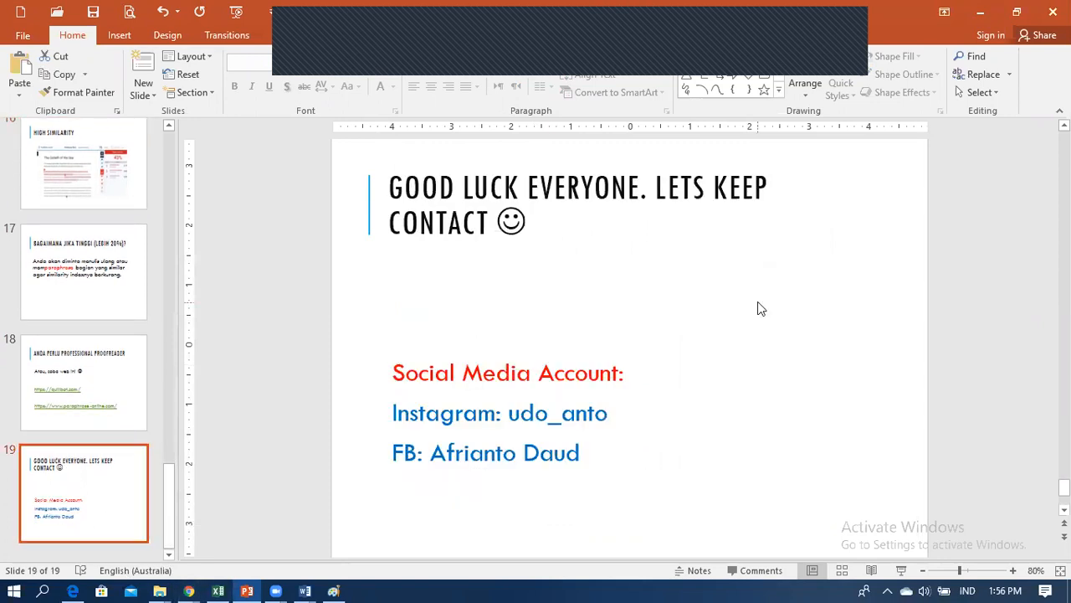